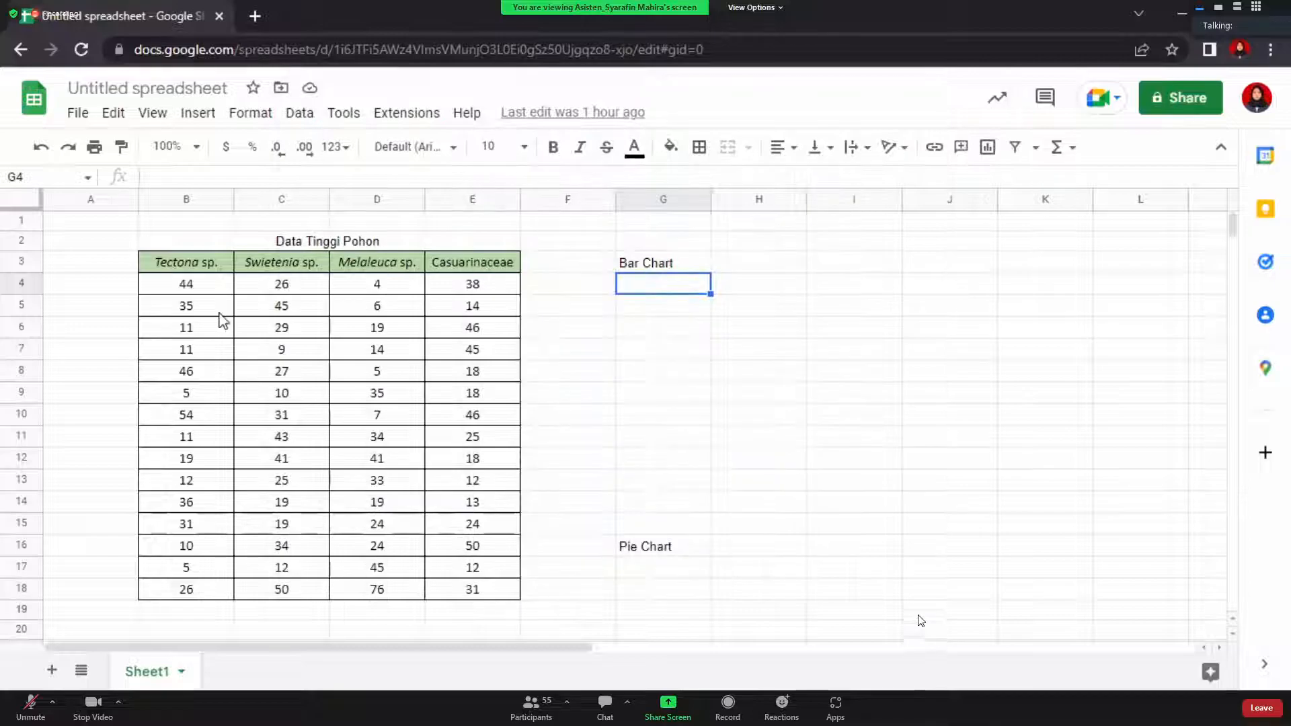
Copy cells B3:B18, the Tectona sp. header and its height values
{"action": "left_click", "coordinate": [190, 263]}
{"action": "left_click_drag", "start_coordinate": [187, 276], "coordinate": [217, 606]}
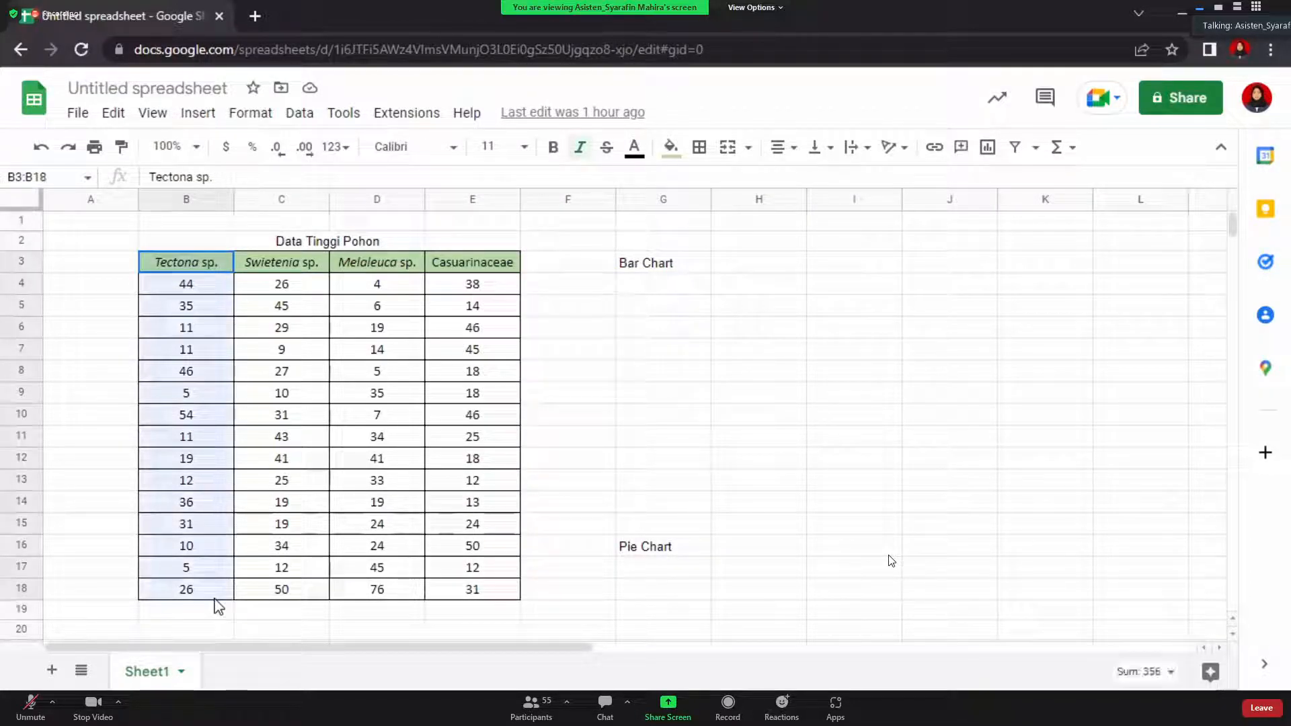
{"action": "key", "text": "ctrl+c"}
{"action": "scroll", "coordinate": [183, 371], "scroll_direction": "down", "scroll_amount": 6}
{"action": "scroll", "coordinate": [182, 371], "scroll_direction": "down", "scroll_amount": 1}
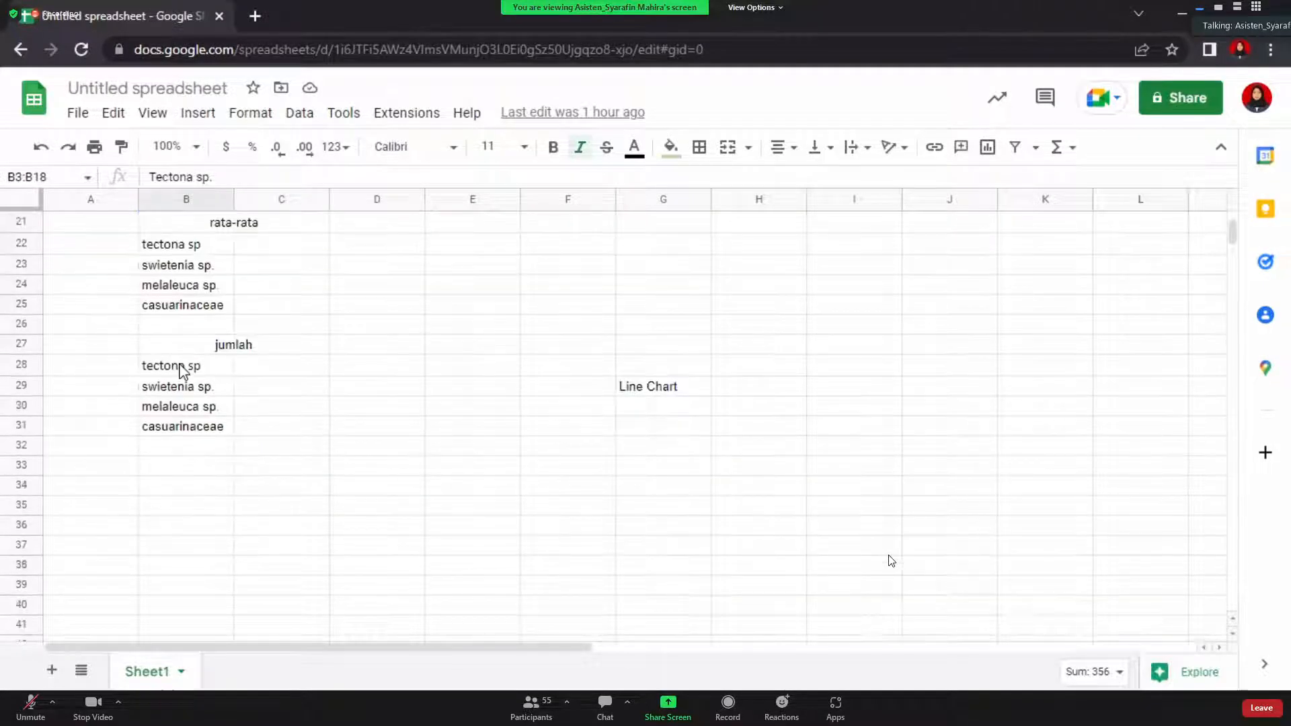
Paste the Tectona sp. column at B34 and enter 1 and 2 in A35:A36
{"action": "left_click", "coordinate": [197, 487]}
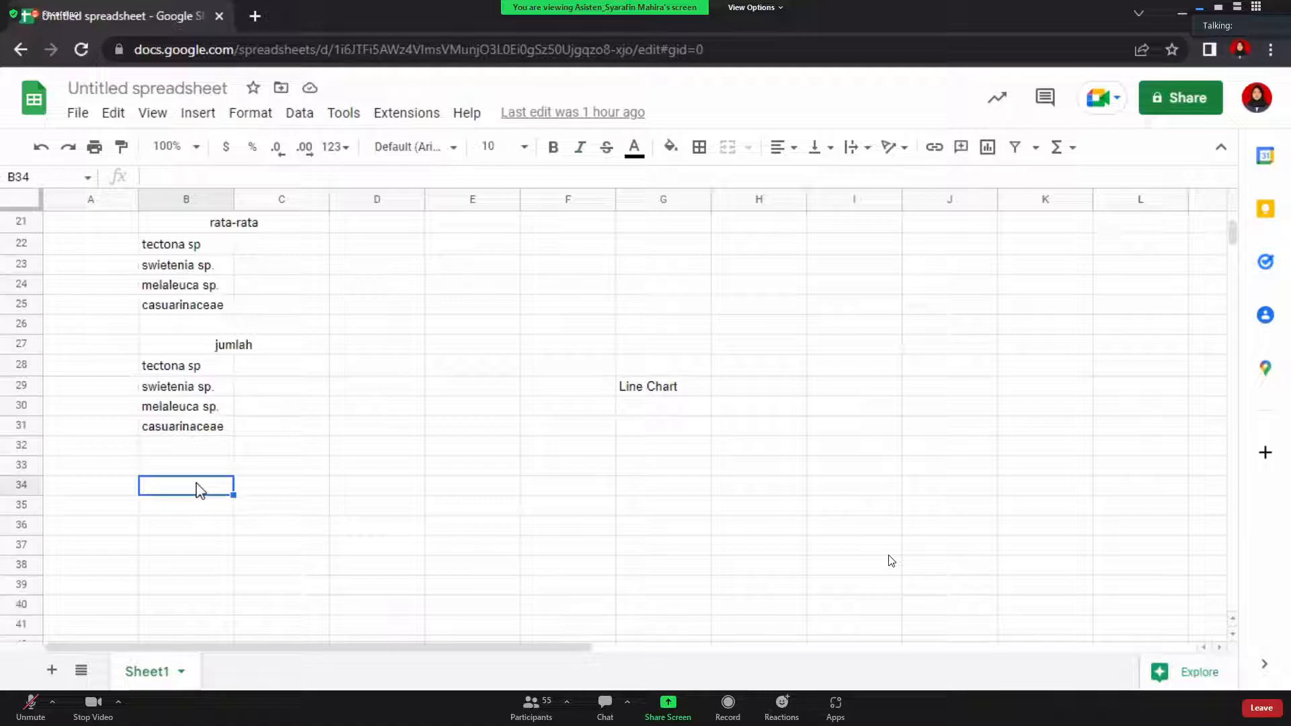
{"action": "key", "text": "ctrl+v"}
{"action": "left_click", "coordinate": [130, 510]}
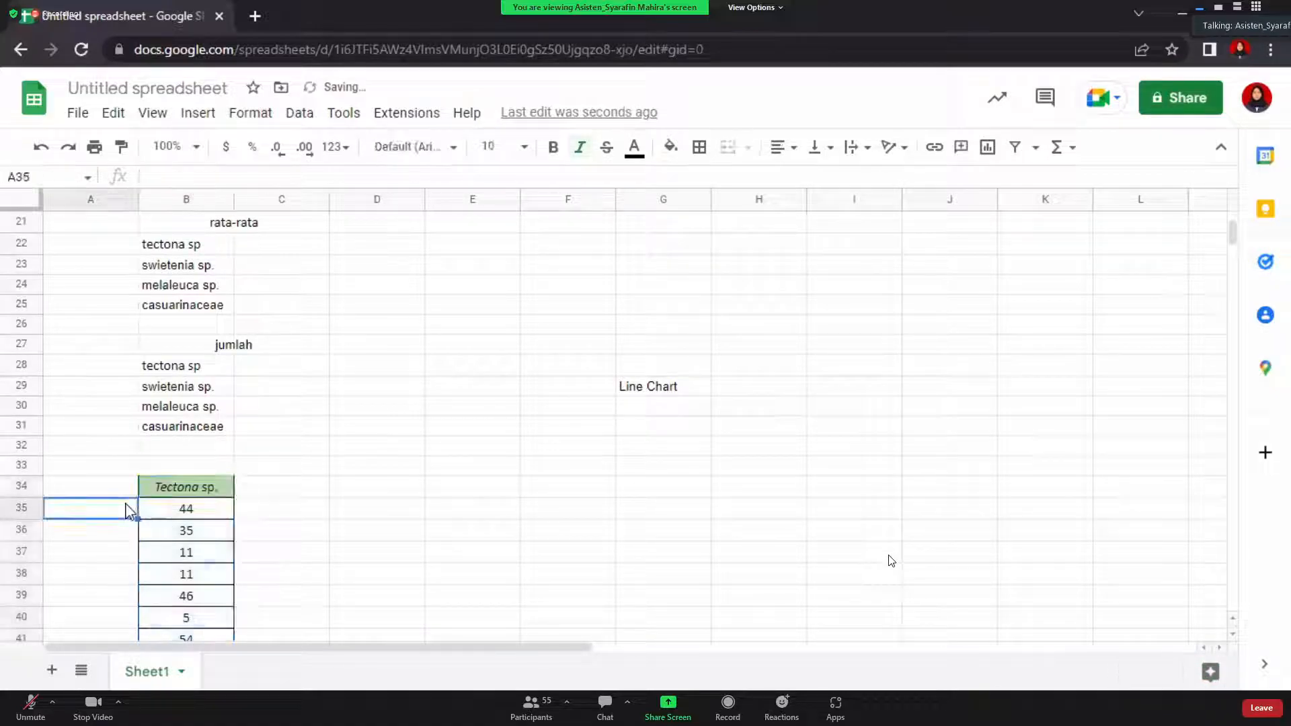
{"action": "type", "text": "1"}
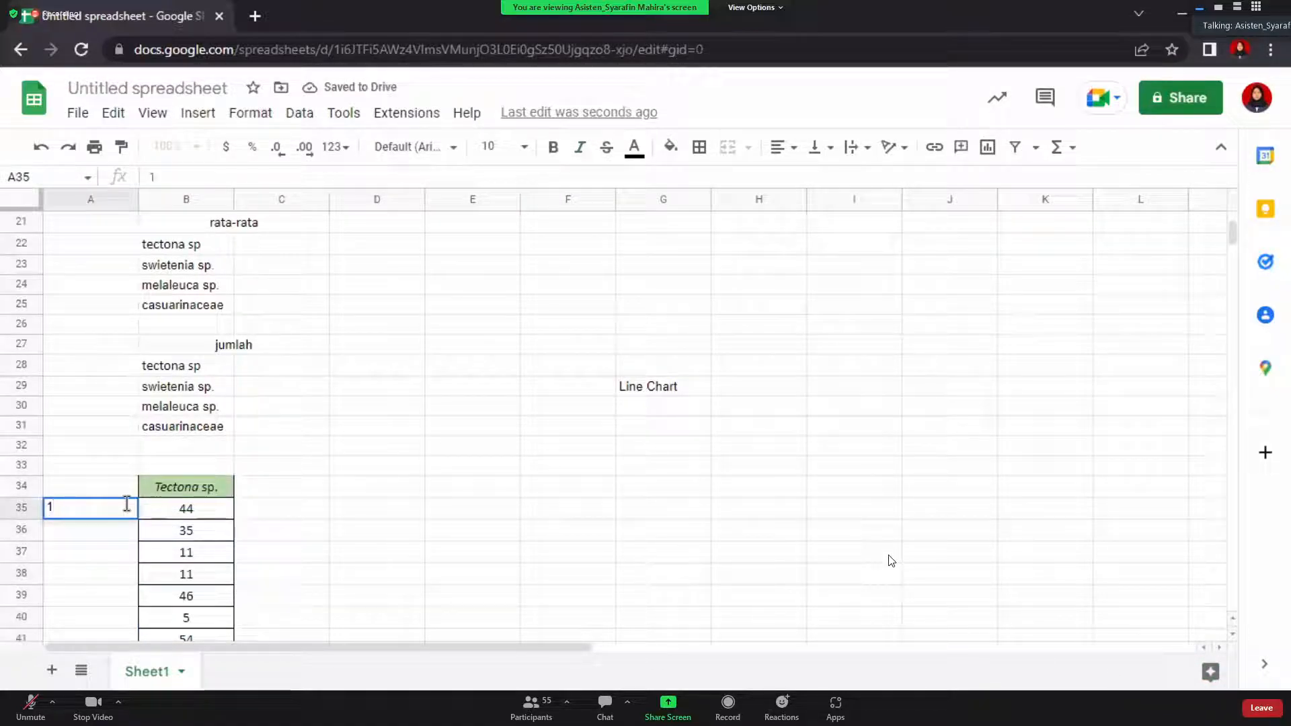
{"action": "left_click", "coordinate": [130, 536]}
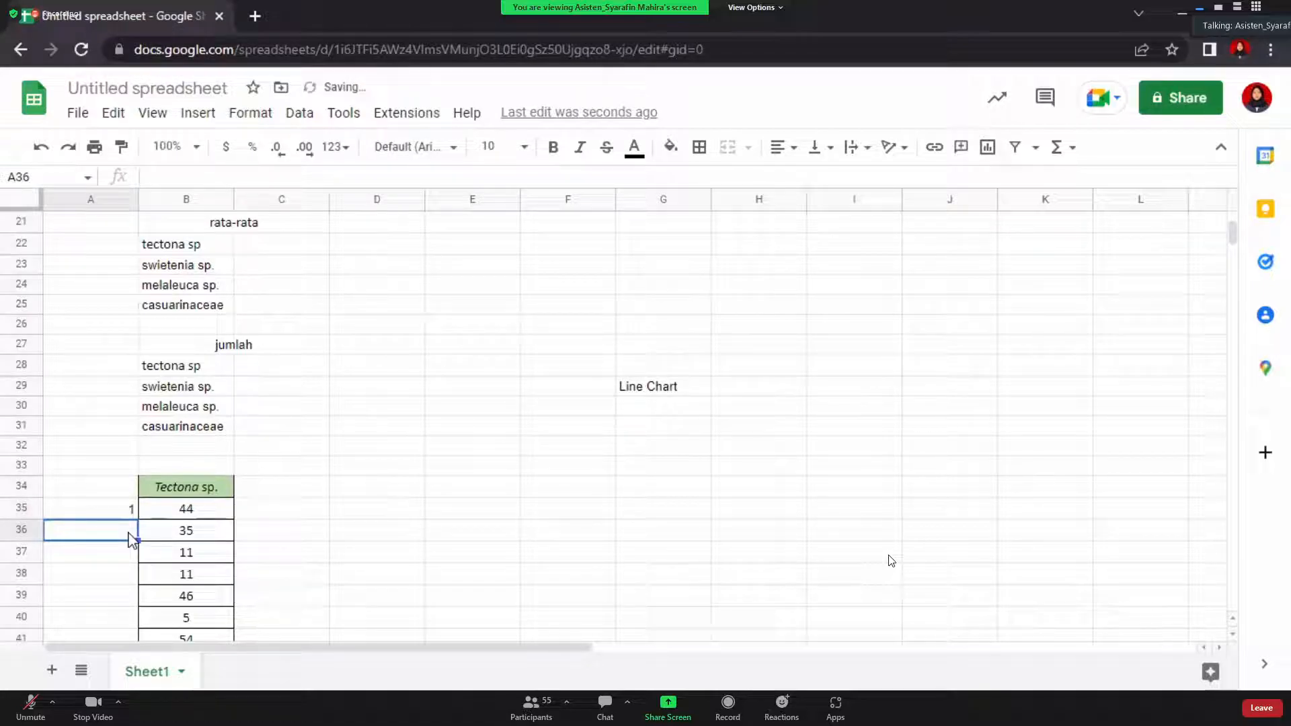
{"action": "type", "text": "2"}
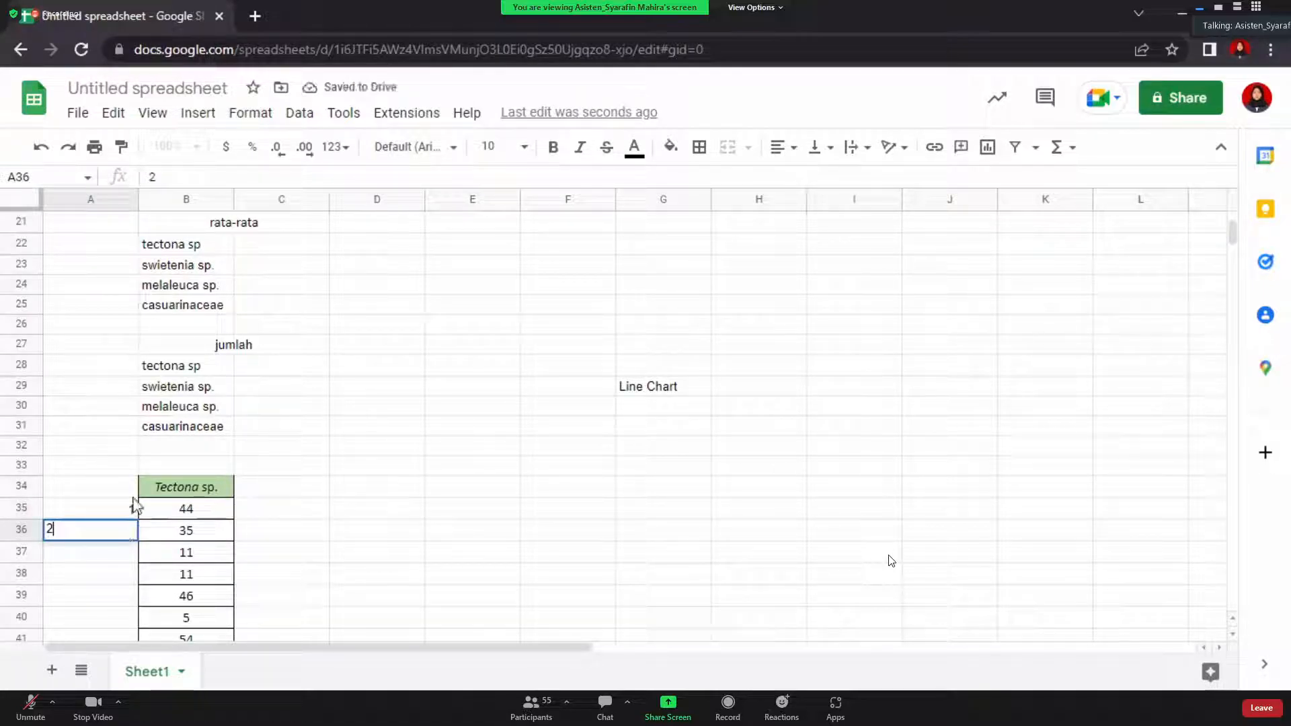
Extend the numbering to 15 in A49 and select A34:B49
{"action": "scroll", "coordinate": [134, 506], "scroll_direction": "down", "scroll_amount": 4}
{"action": "left_click", "coordinate": [123, 288]}
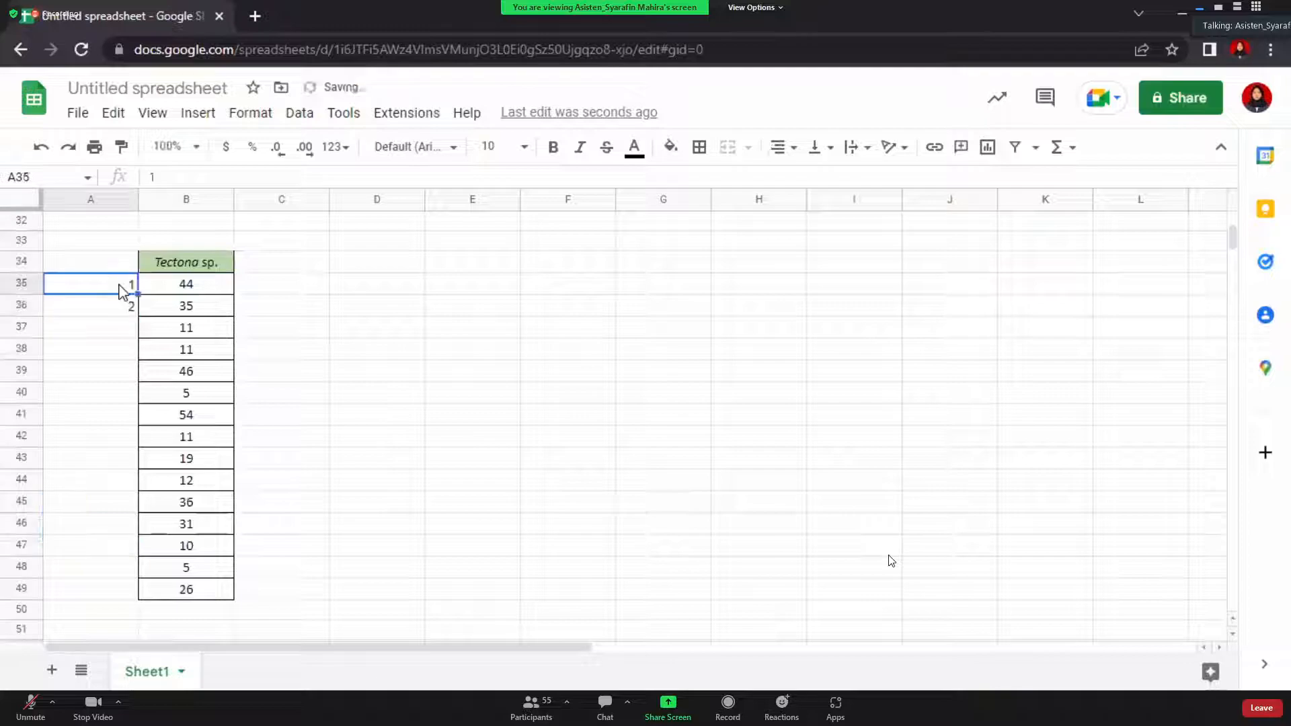
{"action": "left_click_drag", "start_coordinate": [118, 288], "coordinate": [121, 306]}
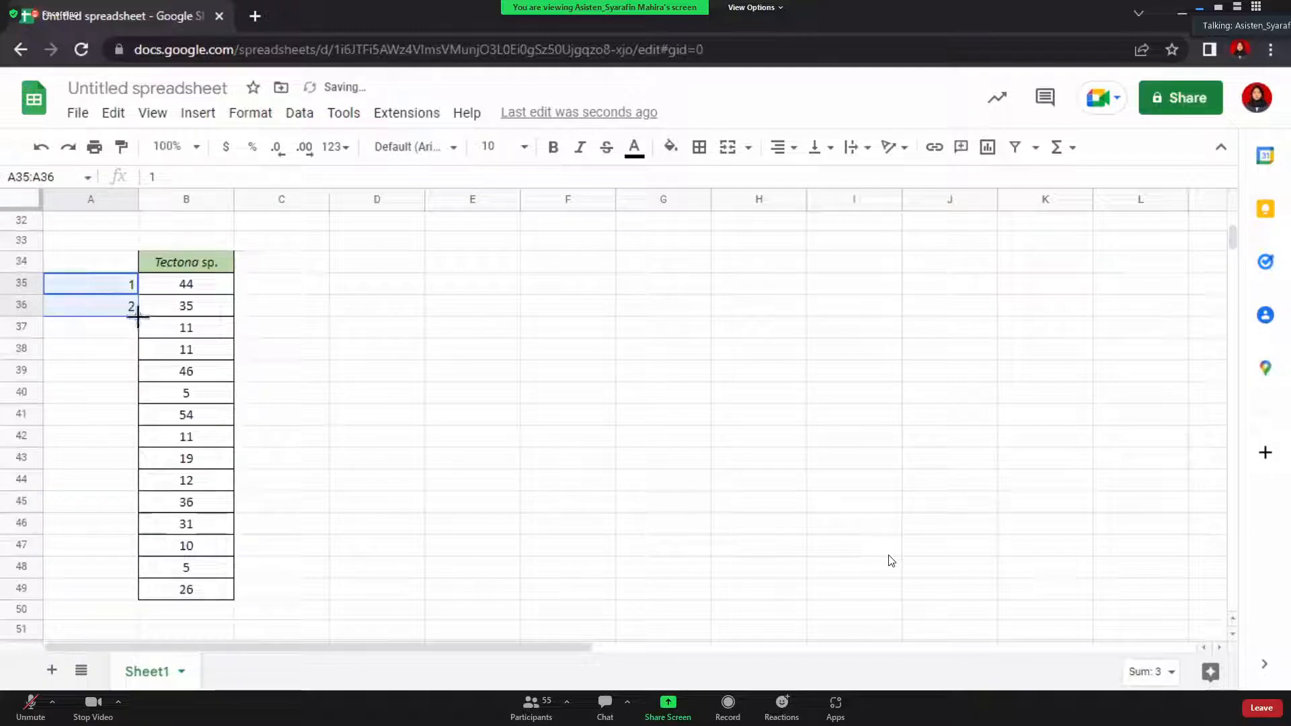
{"action": "left_click_drag", "start_coordinate": [146, 504], "coordinate": [139, 589]}
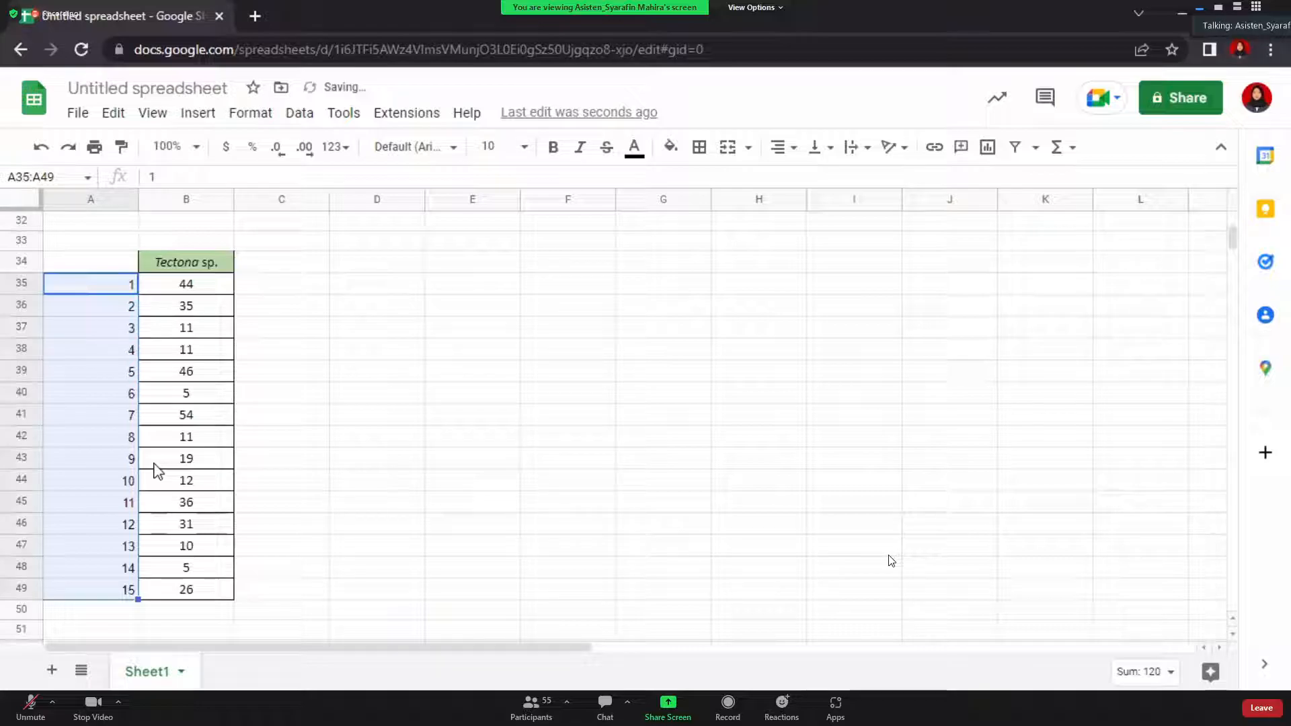
{"action": "scroll", "coordinate": [336, 437], "scroll_direction": "up", "scroll_amount": 1}
{"action": "left_click", "coordinate": [531, 397]}
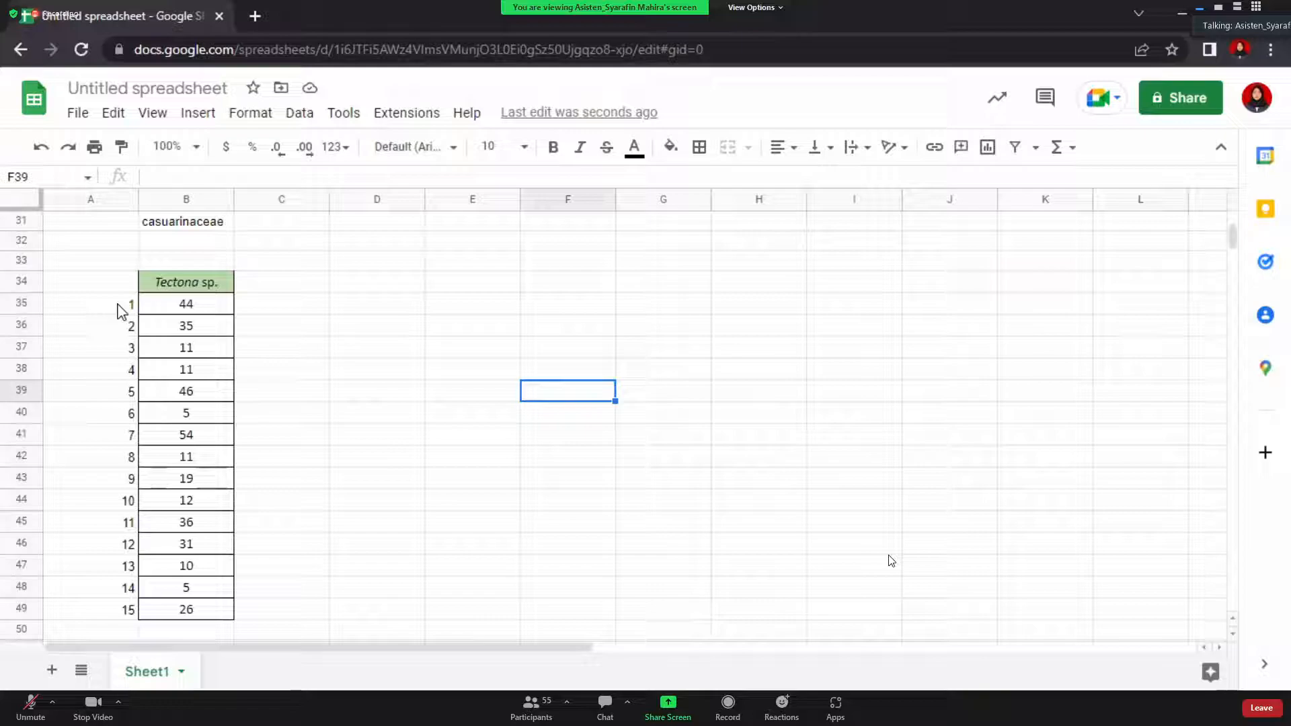
{"action": "left_click_drag", "start_coordinate": [92, 287], "coordinate": [184, 580]}
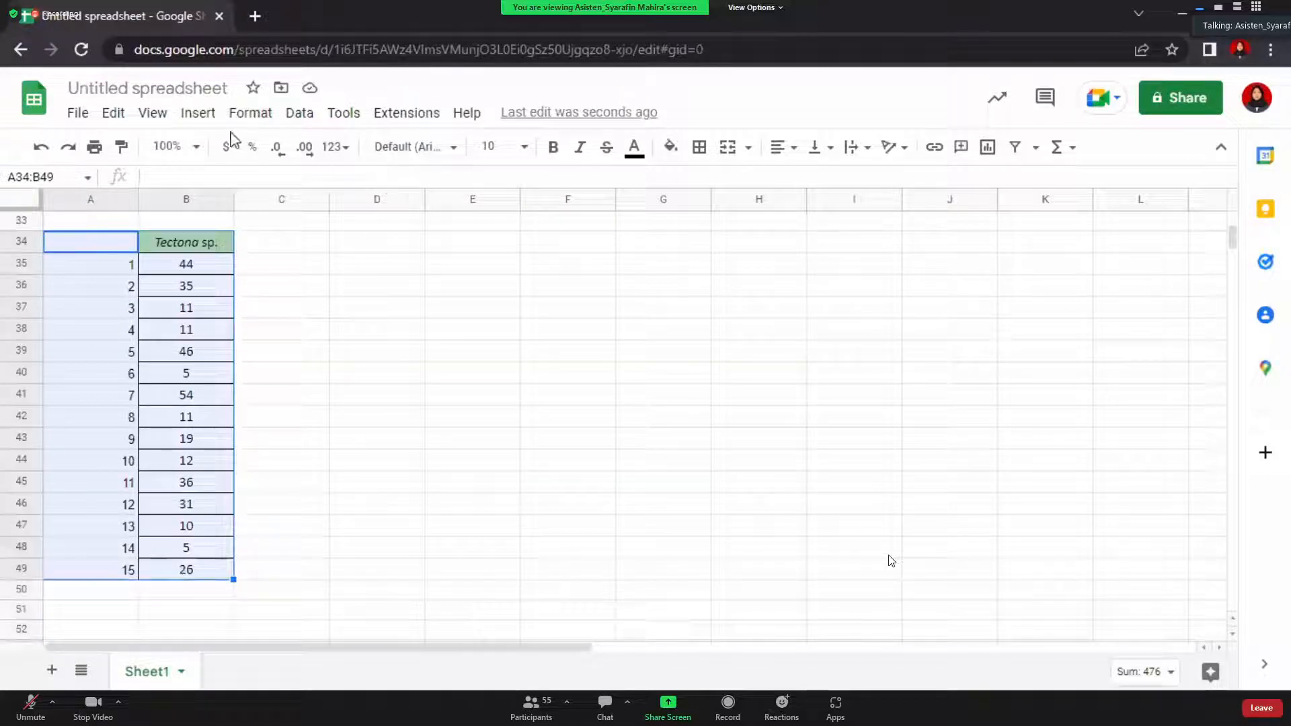
Insert a chart from A34:B49 plotting Tectona sp. values against numbers 1–15
{"action": "left_click", "coordinate": [193, 118]}
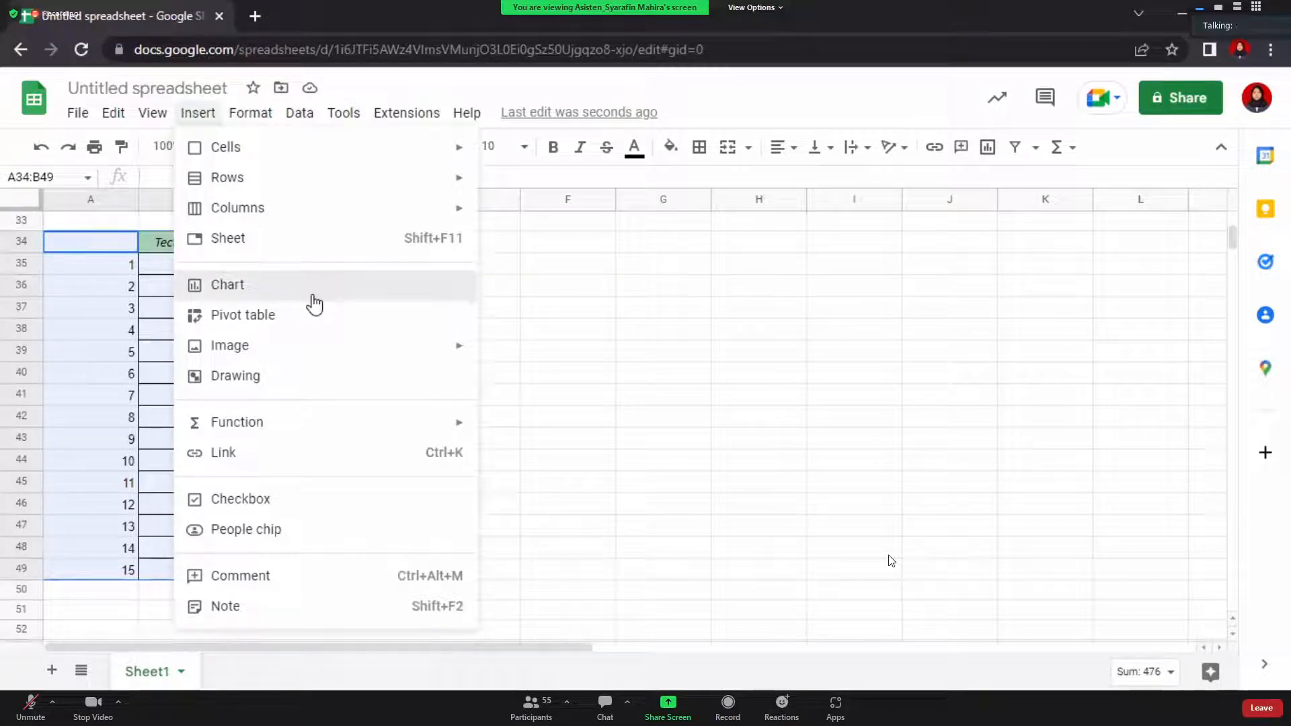
{"action": "left_click", "coordinate": [494, 304]}
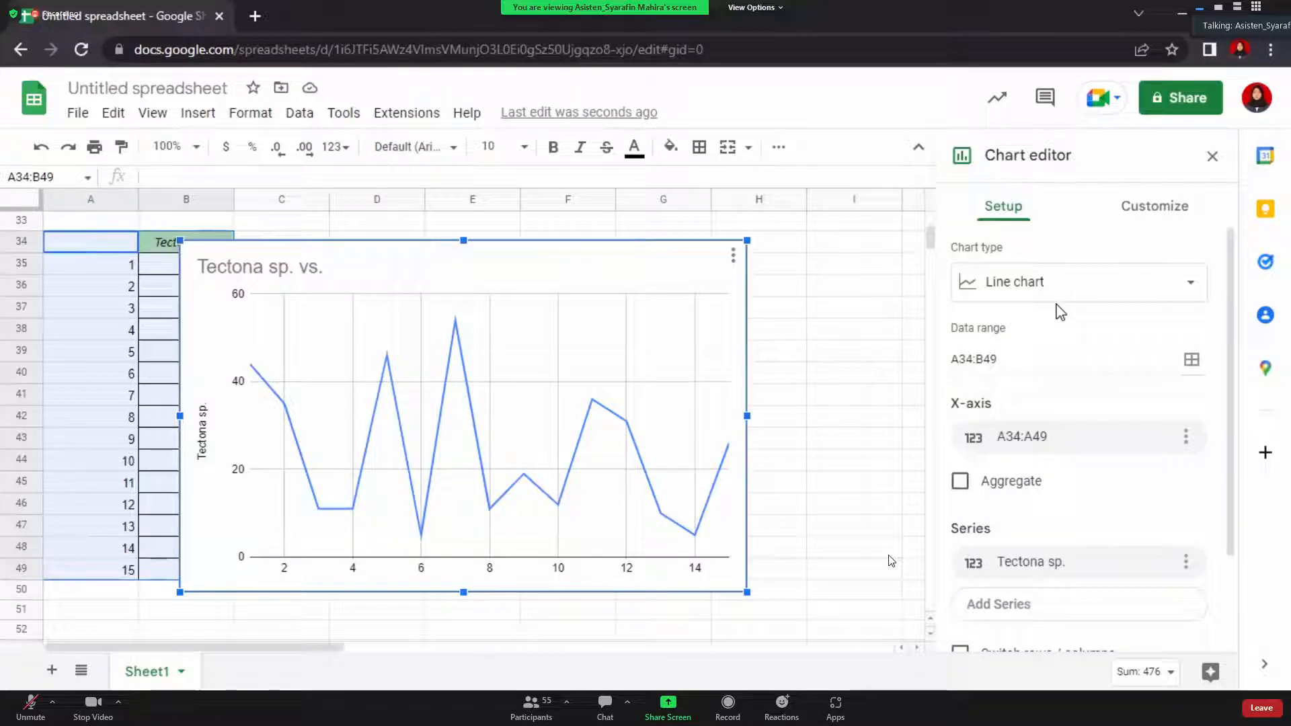
{"action": "left_click", "coordinate": [1025, 292]}
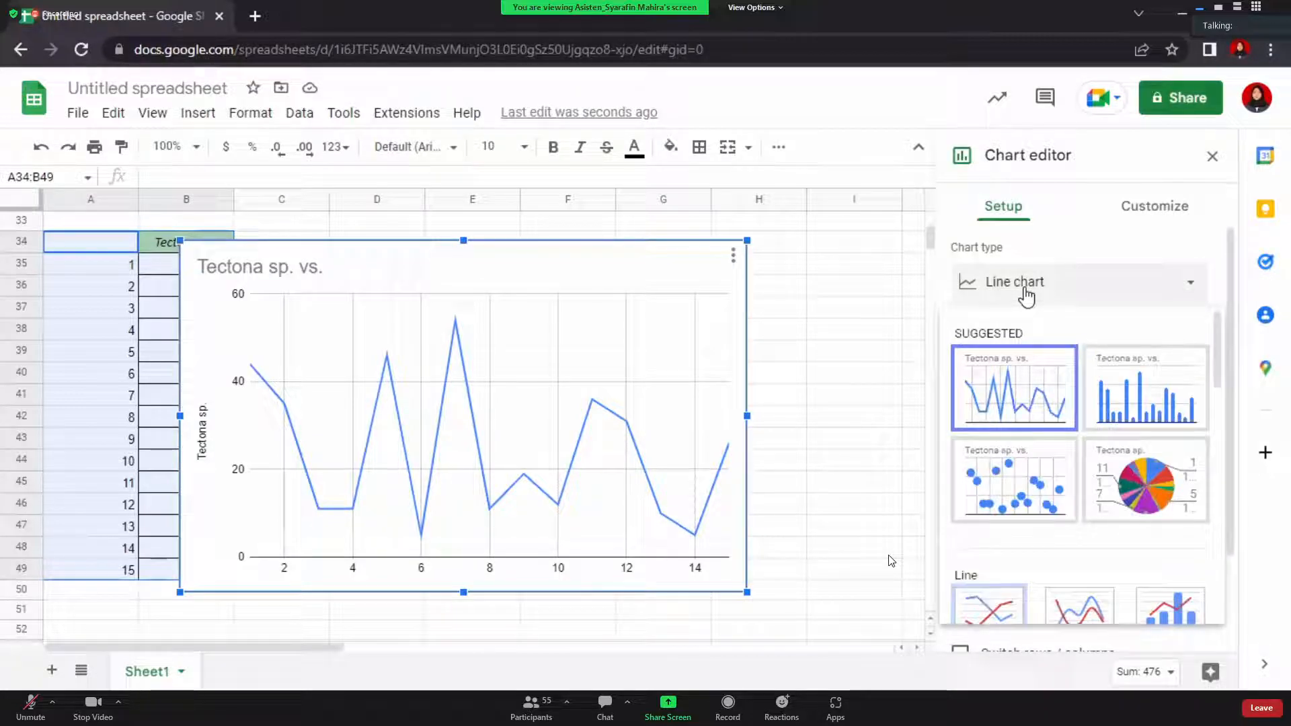
Change the chart type to Column and bring up the chart's customization settings
{"action": "left_click", "coordinate": [1120, 411]}
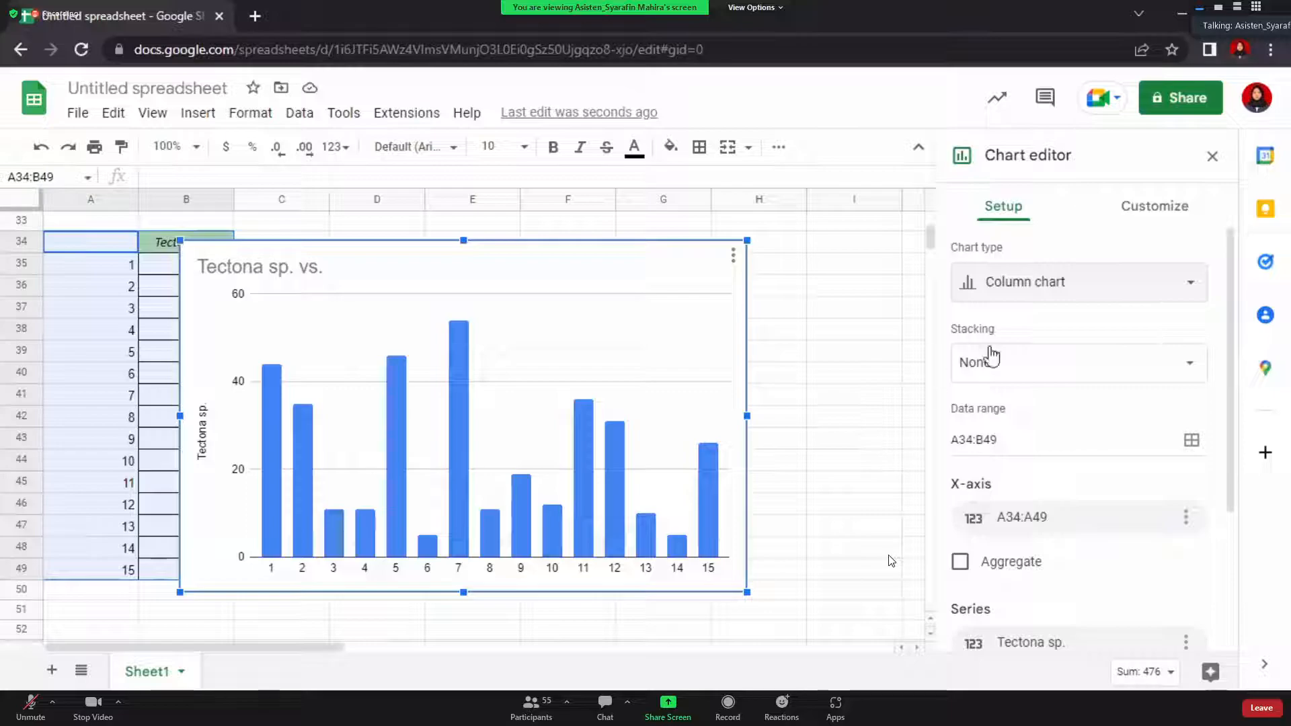
{"action": "left_click", "coordinate": [1156, 210]}
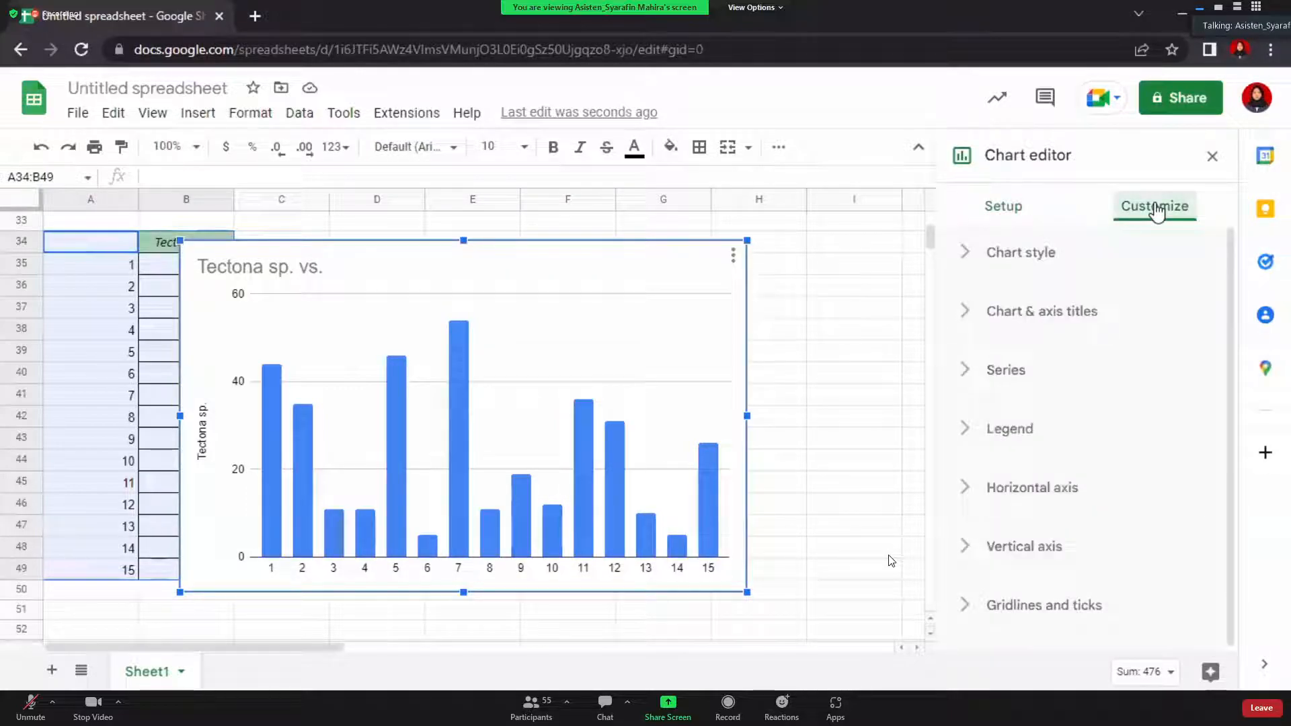
Shorten the chart title from 'Tectona sp. vs.' to 'Tectona sp.'
{"action": "left_click", "coordinate": [1023, 316]}
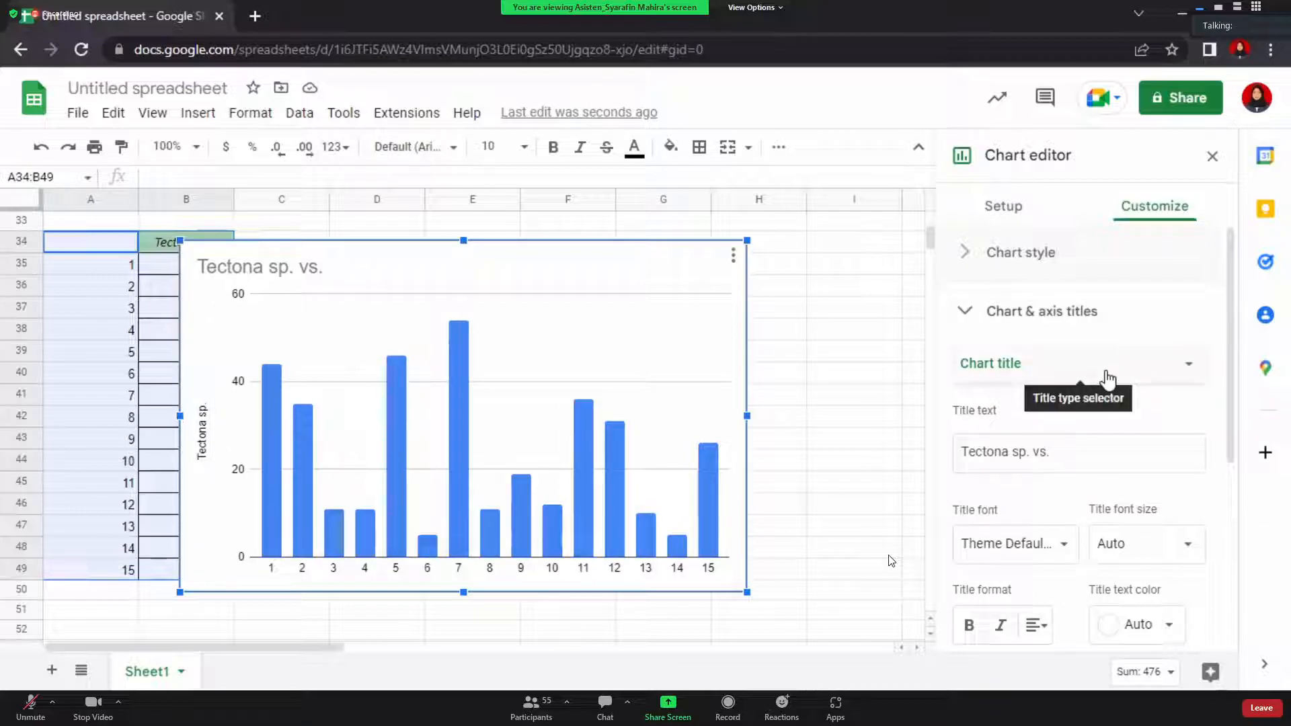
{"action": "left_click", "coordinate": [1133, 354]}
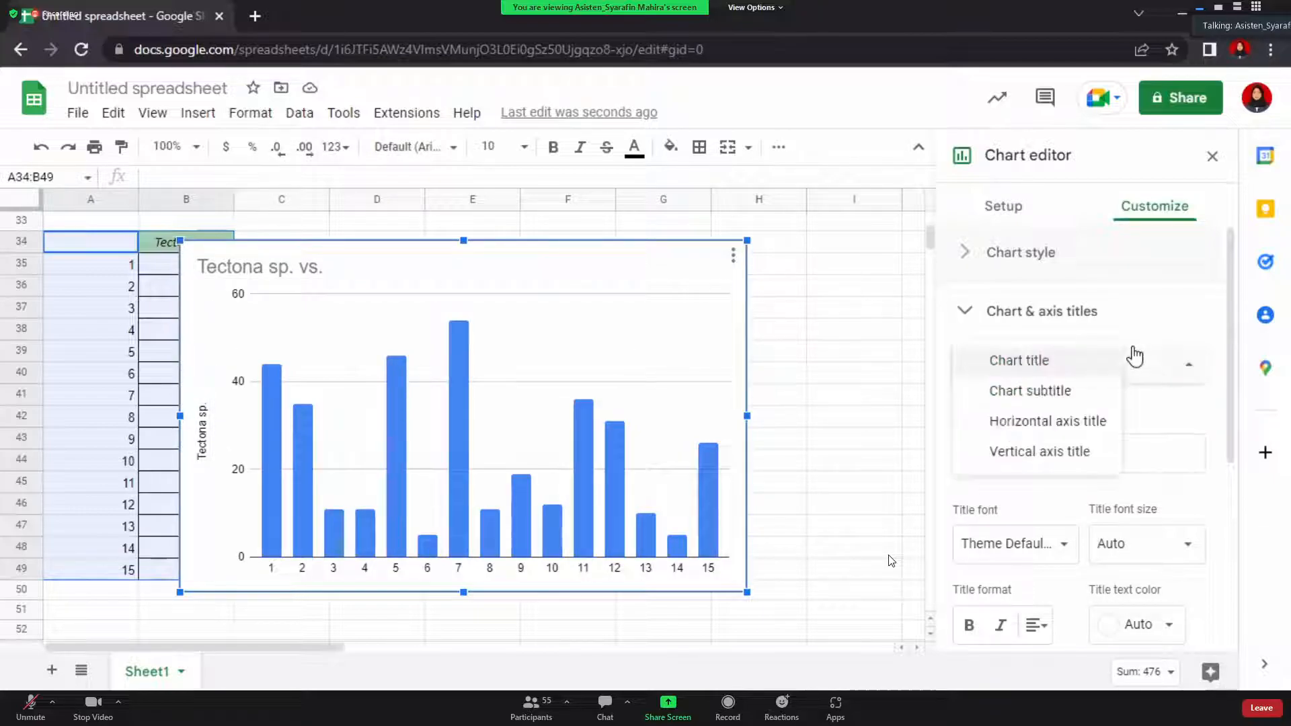
{"action": "left_click", "coordinate": [1128, 370]}
{"action": "left_click", "coordinate": [1123, 455]}
{"action": "key", "text": "BackSpace"}
{"action": "key", "text": "BackSpace"}
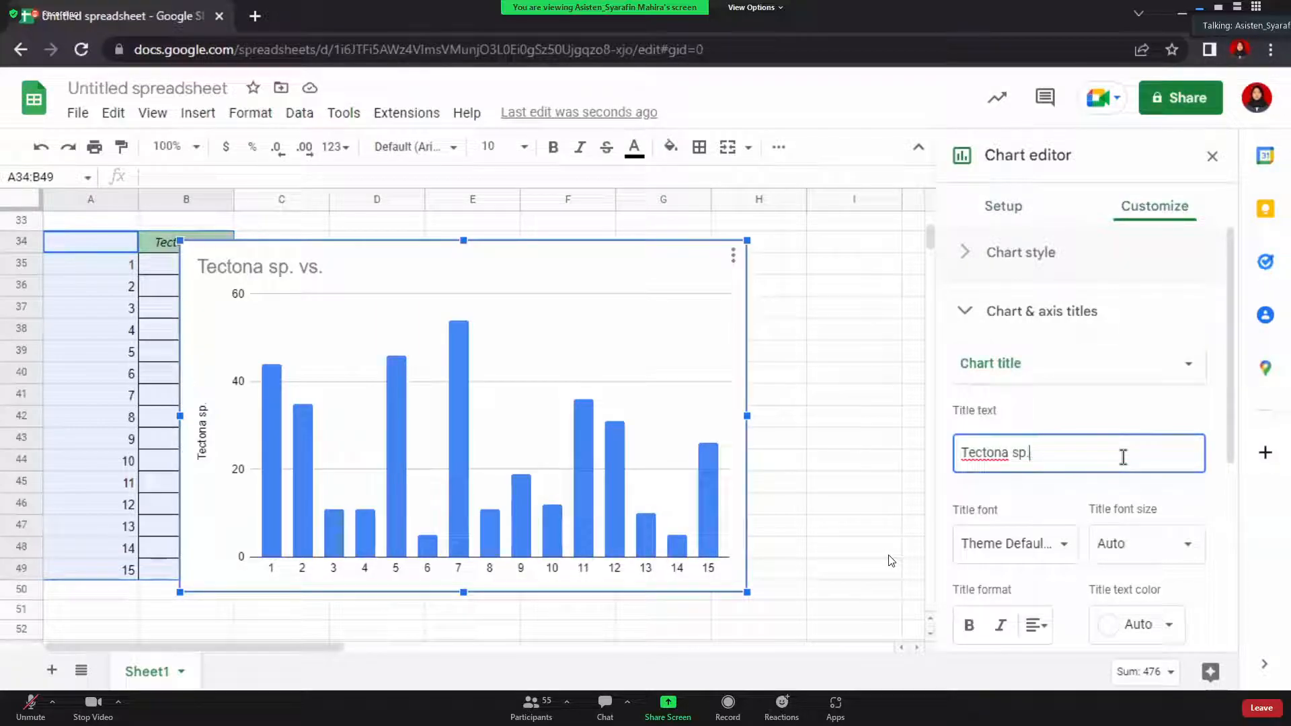
Set the vertical axis title to 'tinggi pohon (m)'
{"action": "left_click", "coordinate": [1113, 364]}
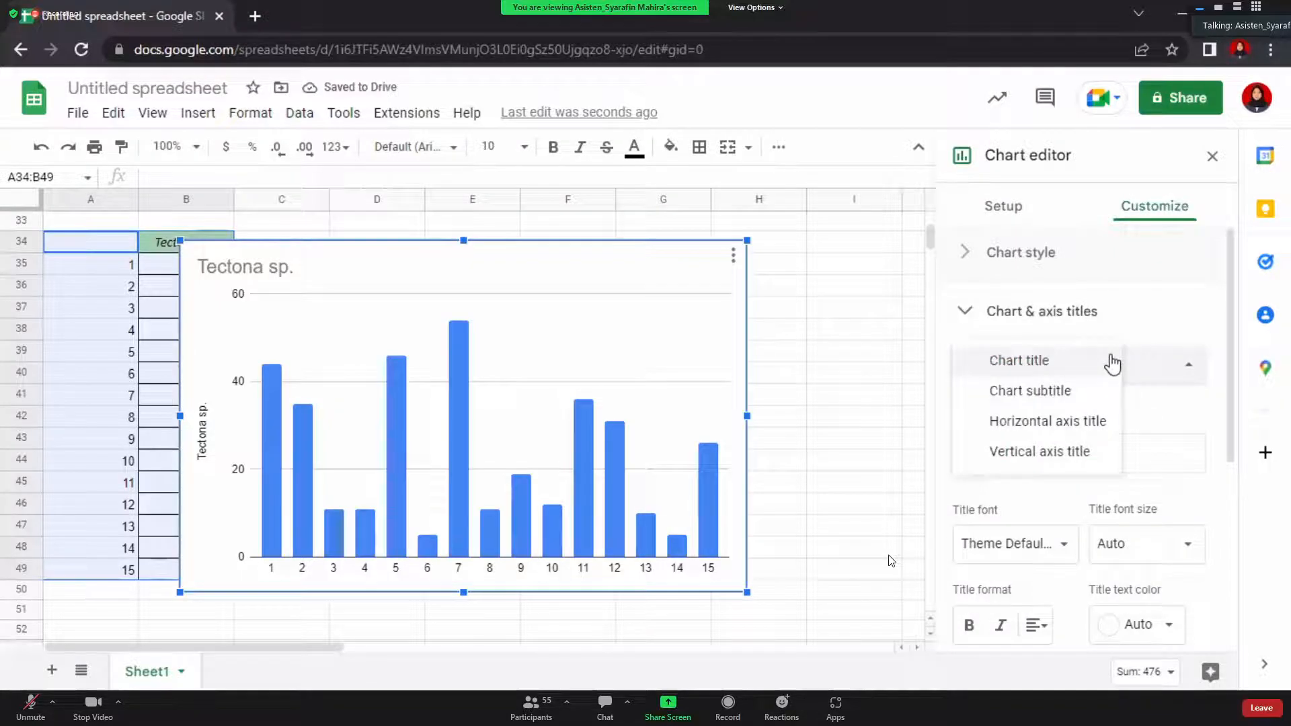
{"action": "left_click", "coordinate": [1089, 422]}
{"action": "left_click", "coordinate": [1053, 363]}
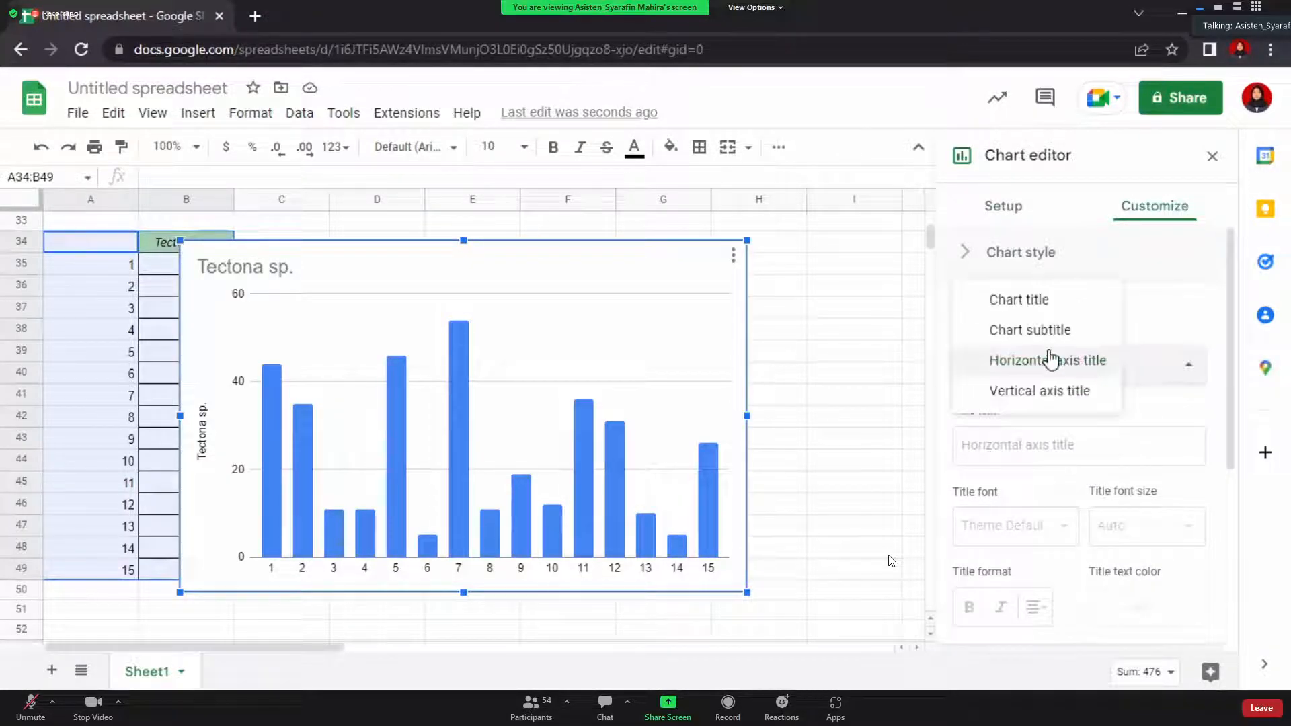
{"action": "left_click", "coordinate": [1060, 393]}
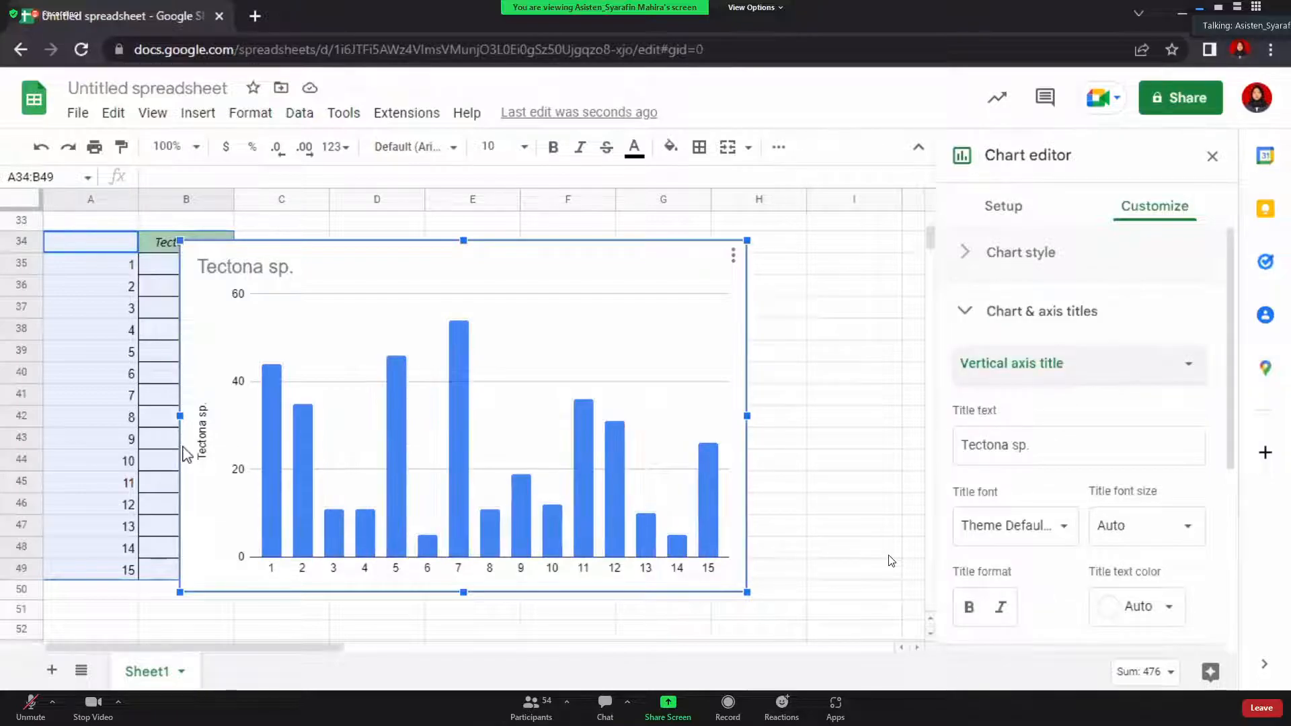
{"action": "left_click_drag", "start_coordinate": [1072, 448], "coordinate": [918, 455]}
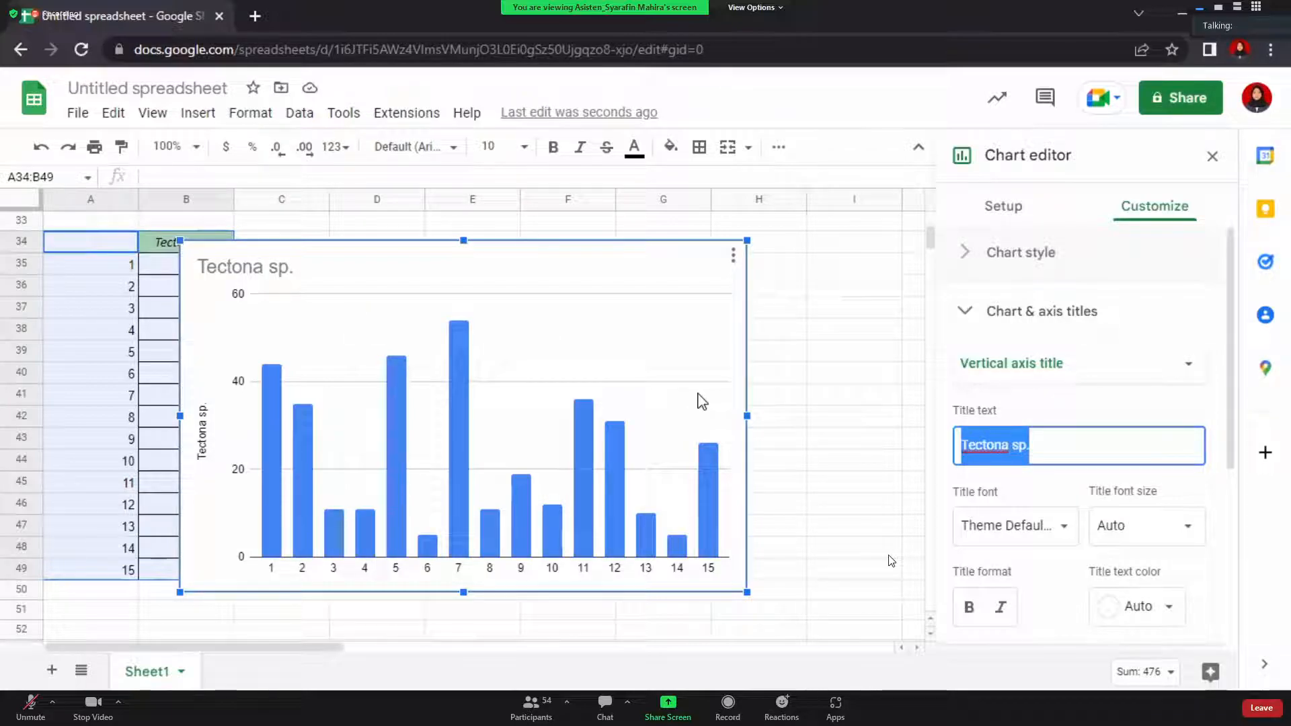
{"action": "type", "text": "tinggi pohon ("}
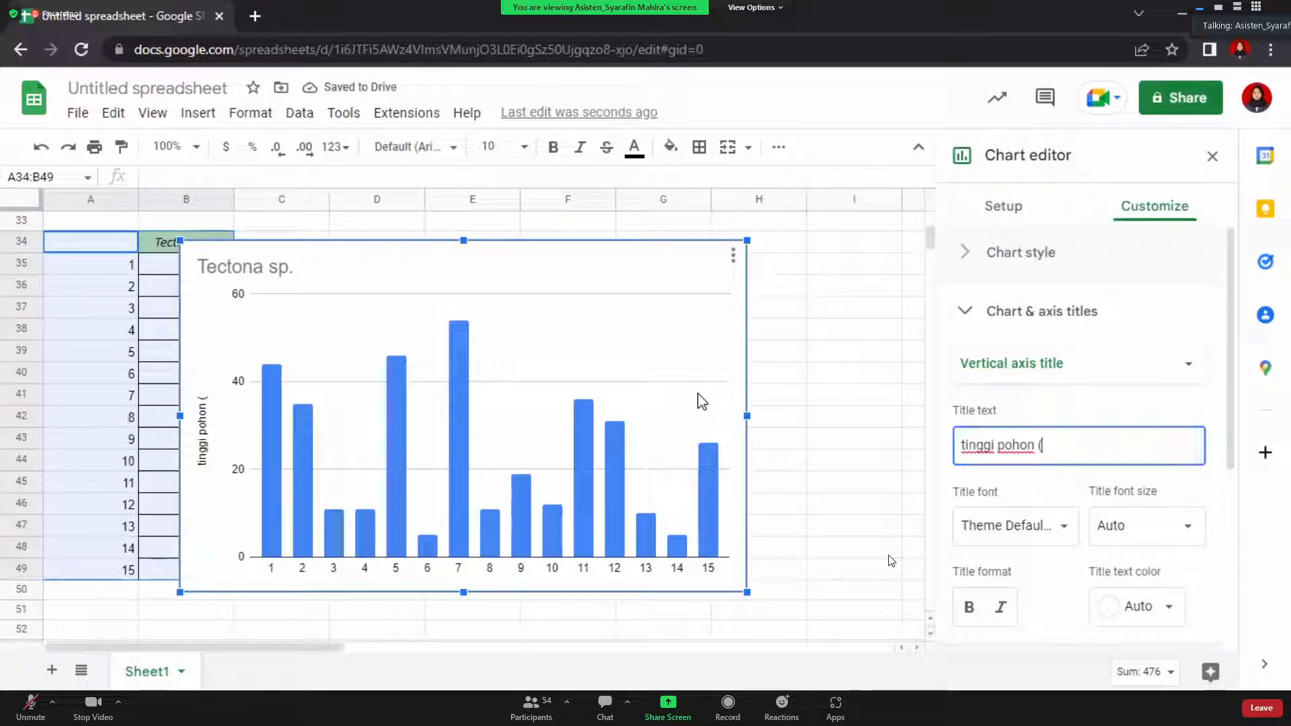
{"action": "type", "text": "m"}
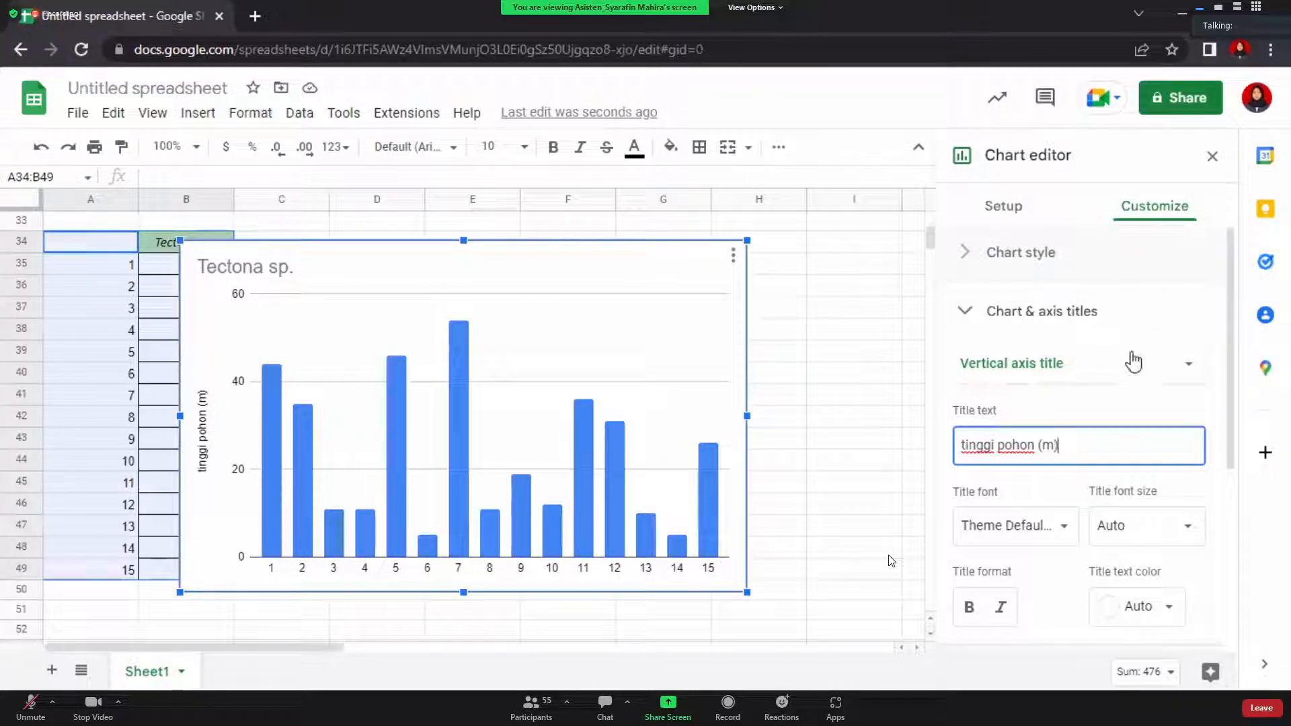
Turn on series data labels so each bar shows its value, e.g. 44, 54, 26
{"action": "scroll", "coordinate": [1131, 360], "scroll_direction": "down", "scroll_amount": 5}
{"action": "left_click", "coordinate": [1074, 364]}
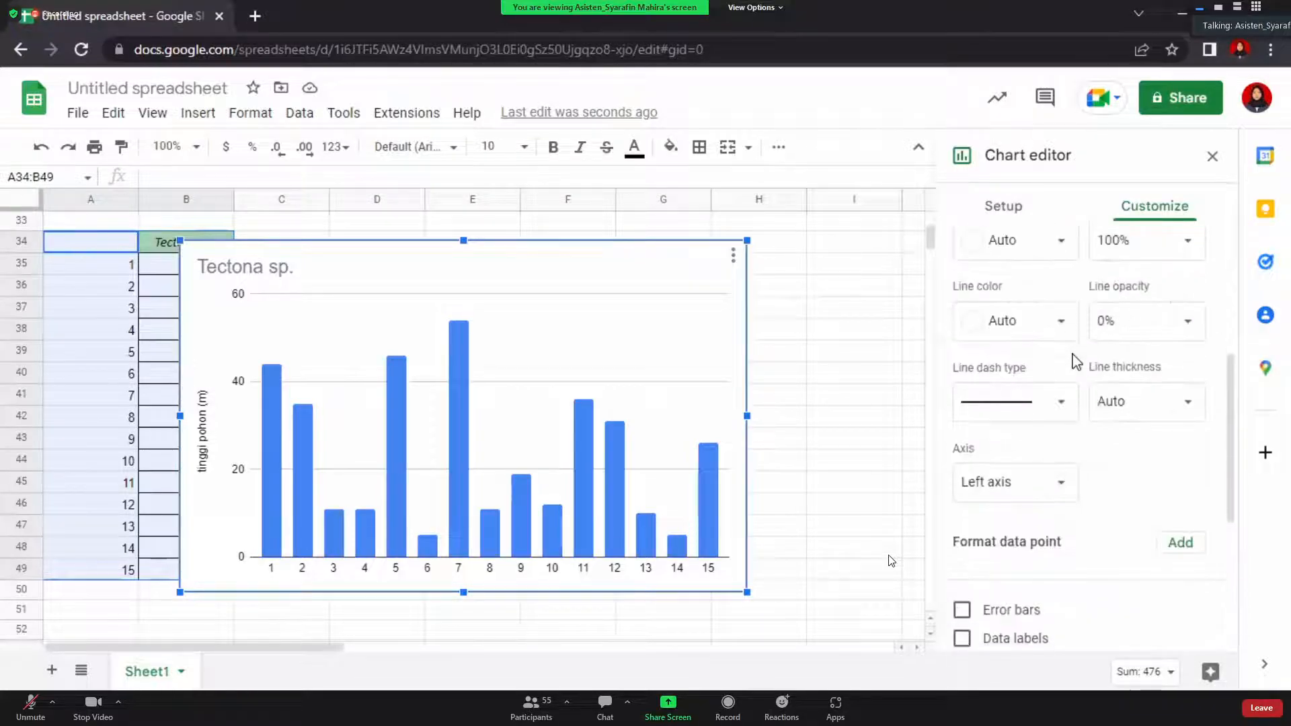
{"action": "scroll", "coordinate": [1076, 362], "scroll_direction": "up", "scroll_amount": 3}
{"action": "scroll", "coordinate": [1074, 362], "scroll_direction": "up", "scroll_amount": 2}
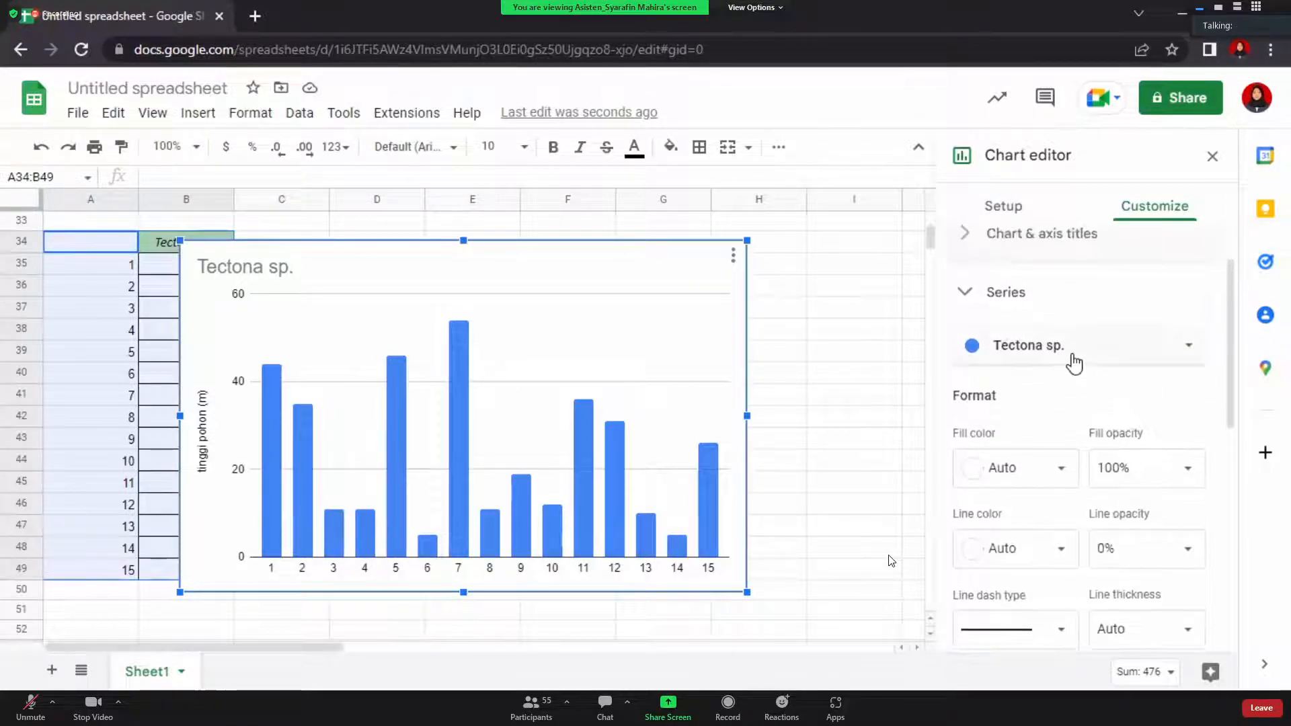
{"action": "scroll", "coordinate": [1074, 362], "scroll_direction": "down", "scroll_amount": 3}
{"action": "scroll", "coordinate": [1075, 363], "scroll_direction": "down", "scroll_amount": 1}
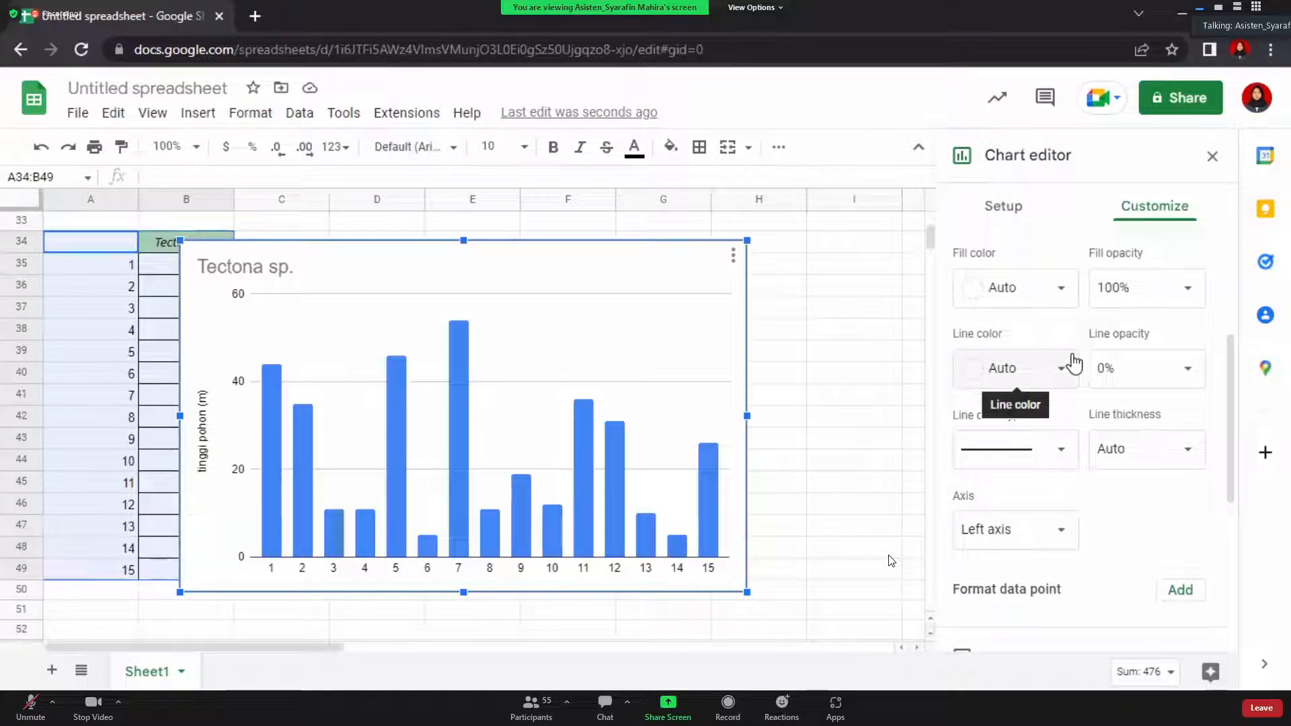
{"action": "scroll", "coordinate": [1074, 364], "scroll_direction": "down", "scroll_amount": 2}
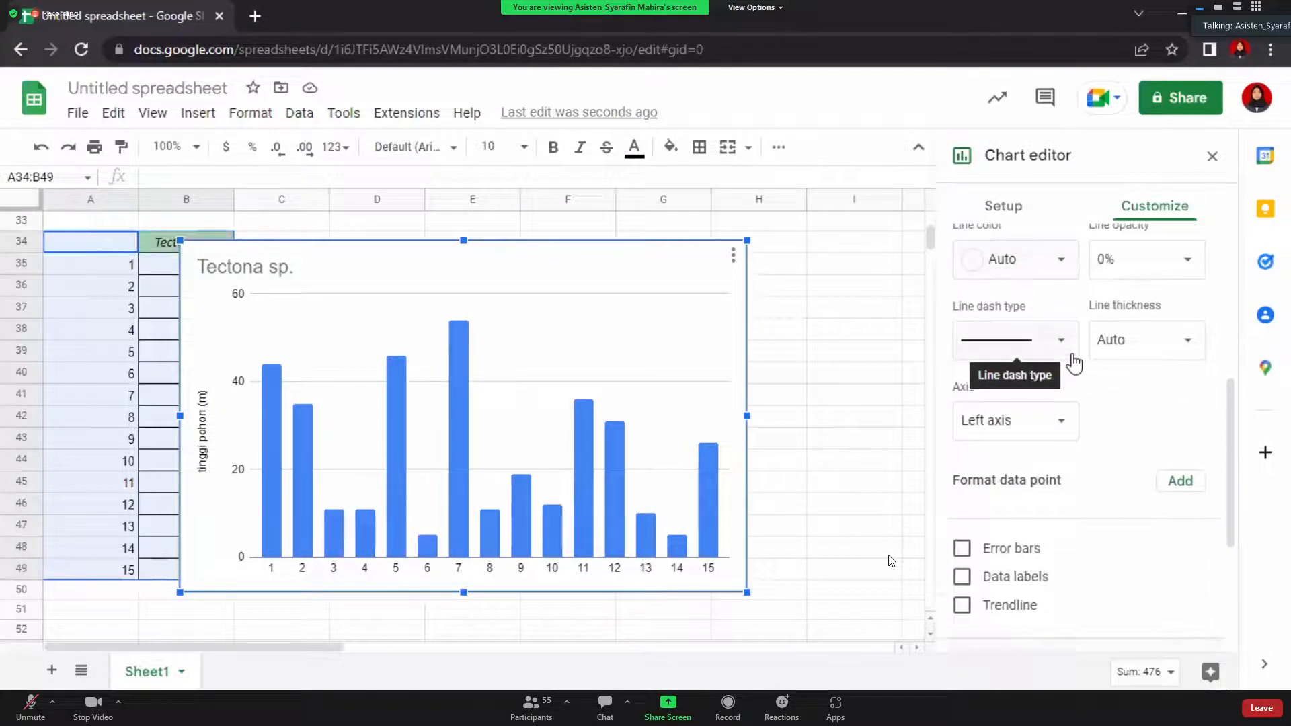
{"action": "left_click", "coordinate": [963, 578]}
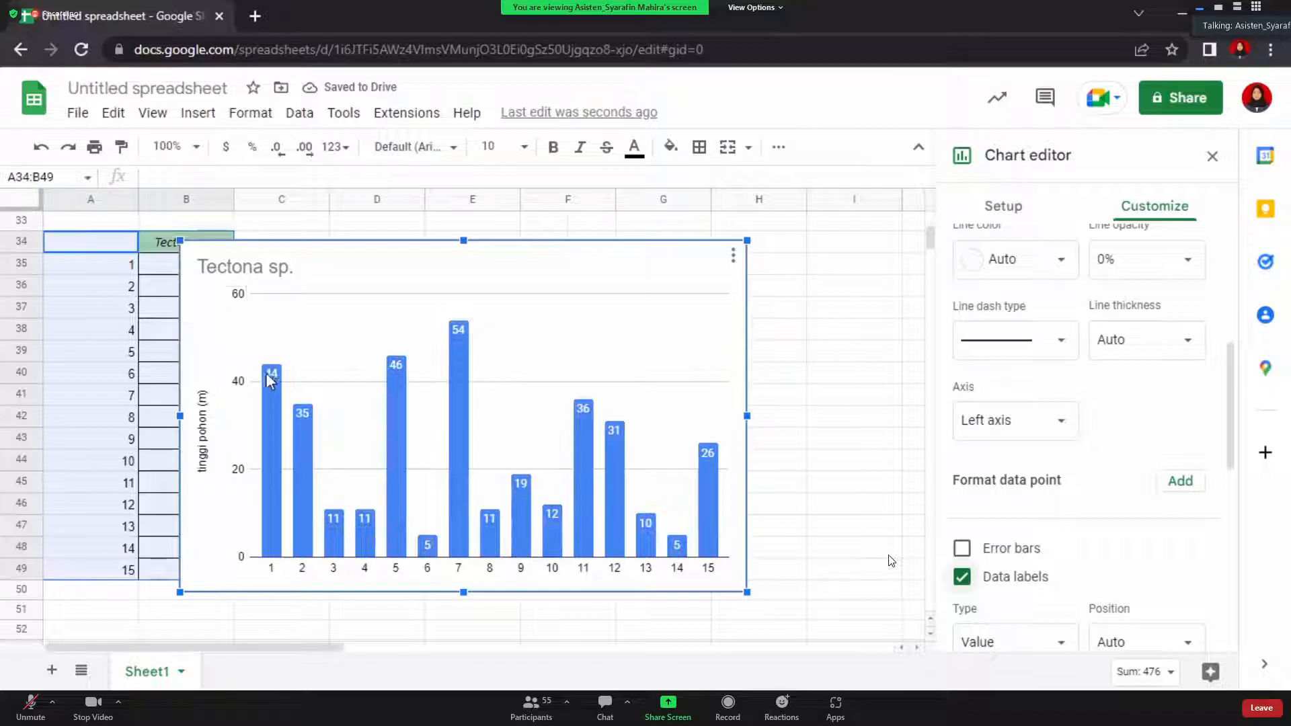
{"action": "left_click", "coordinate": [964, 577]}
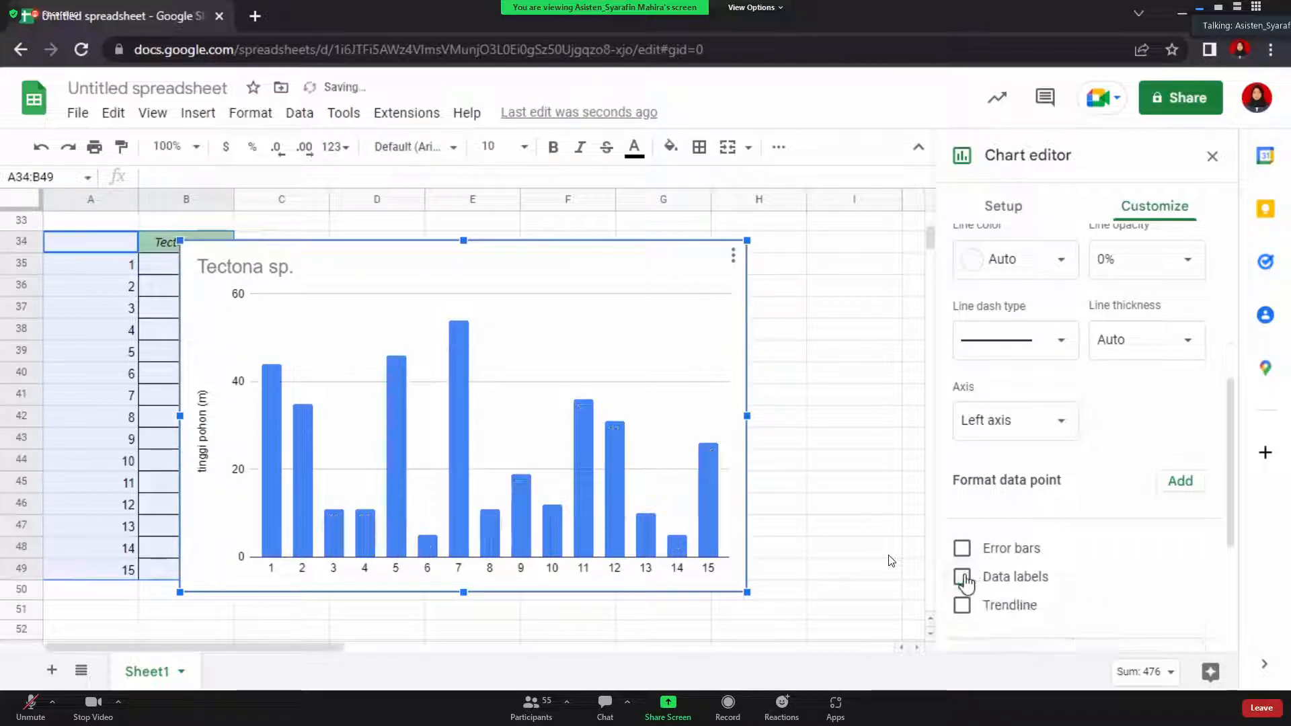
{"action": "left_click", "coordinate": [963, 578]}
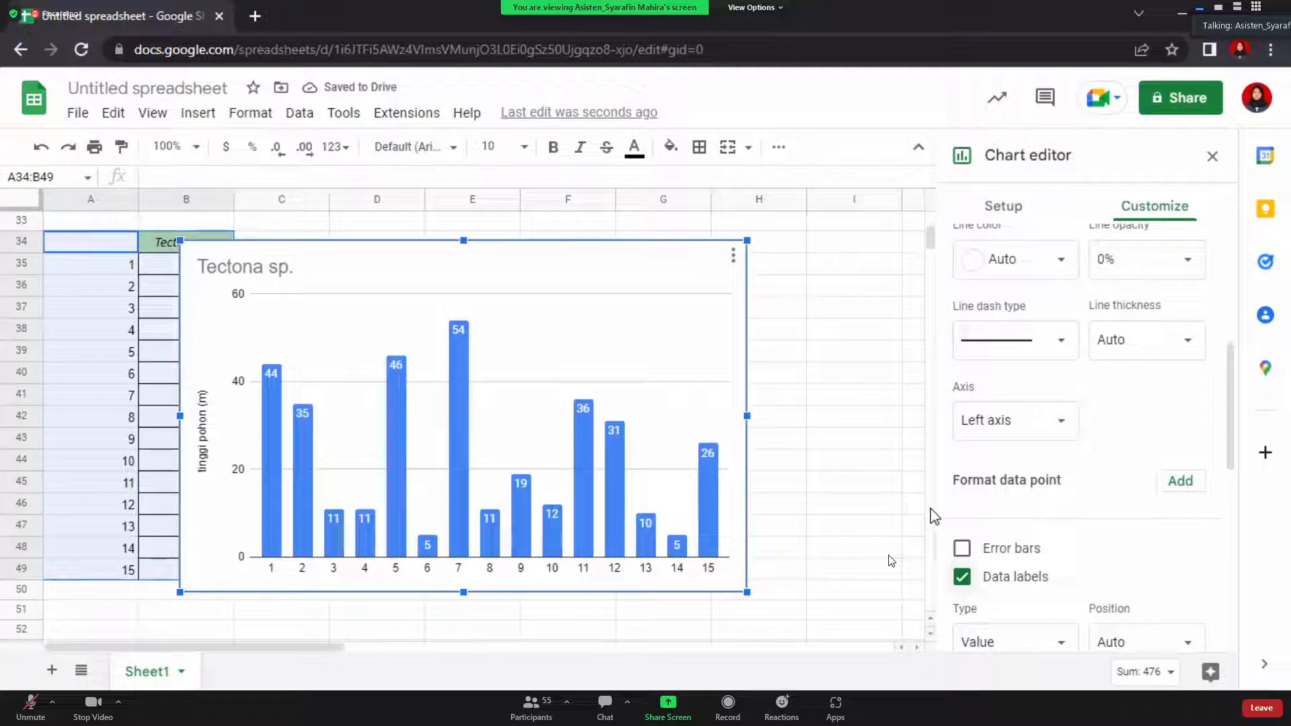
{"action": "scroll", "coordinate": [1076, 526], "scroll_direction": "down", "scroll_amount": 5}
{"action": "scroll", "coordinate": [1076, 526], "scroll_direction": "down", "scroll_amount": 3}
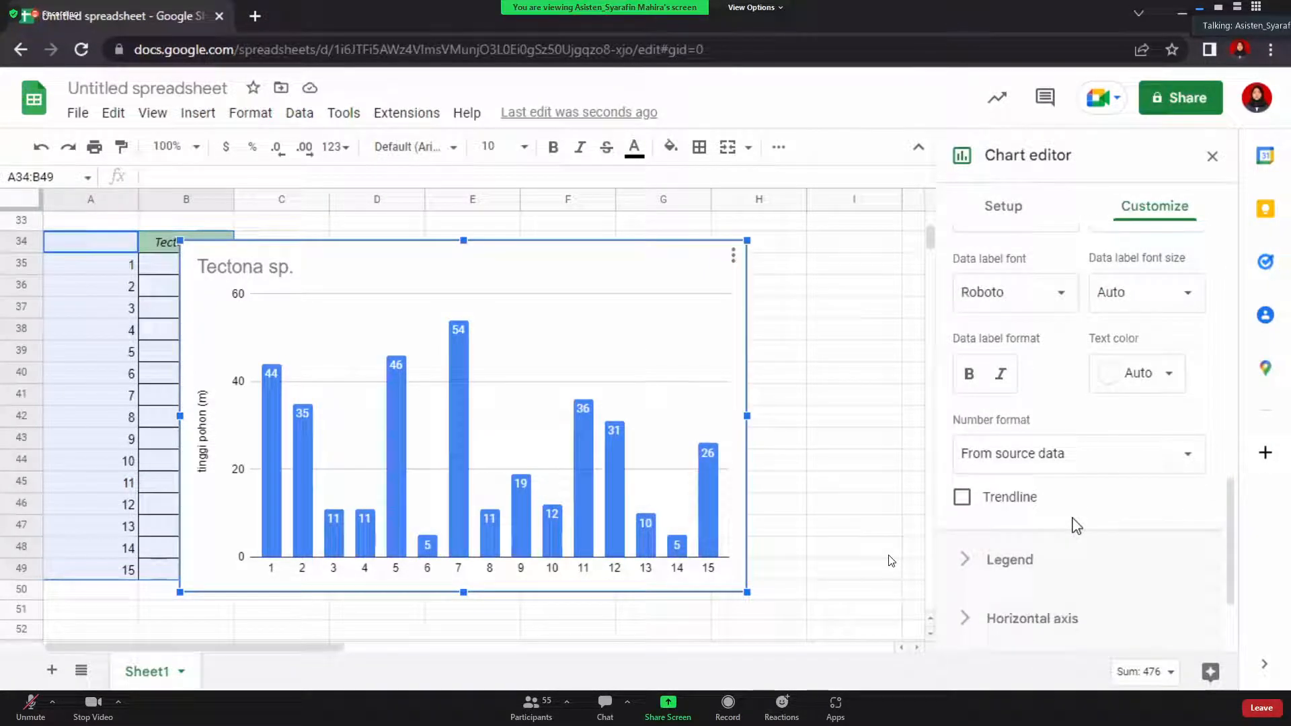
{"action": "scroll", "coordinate": [1076, 525], "scroll_direction": "down", "scroll_amount": 2}
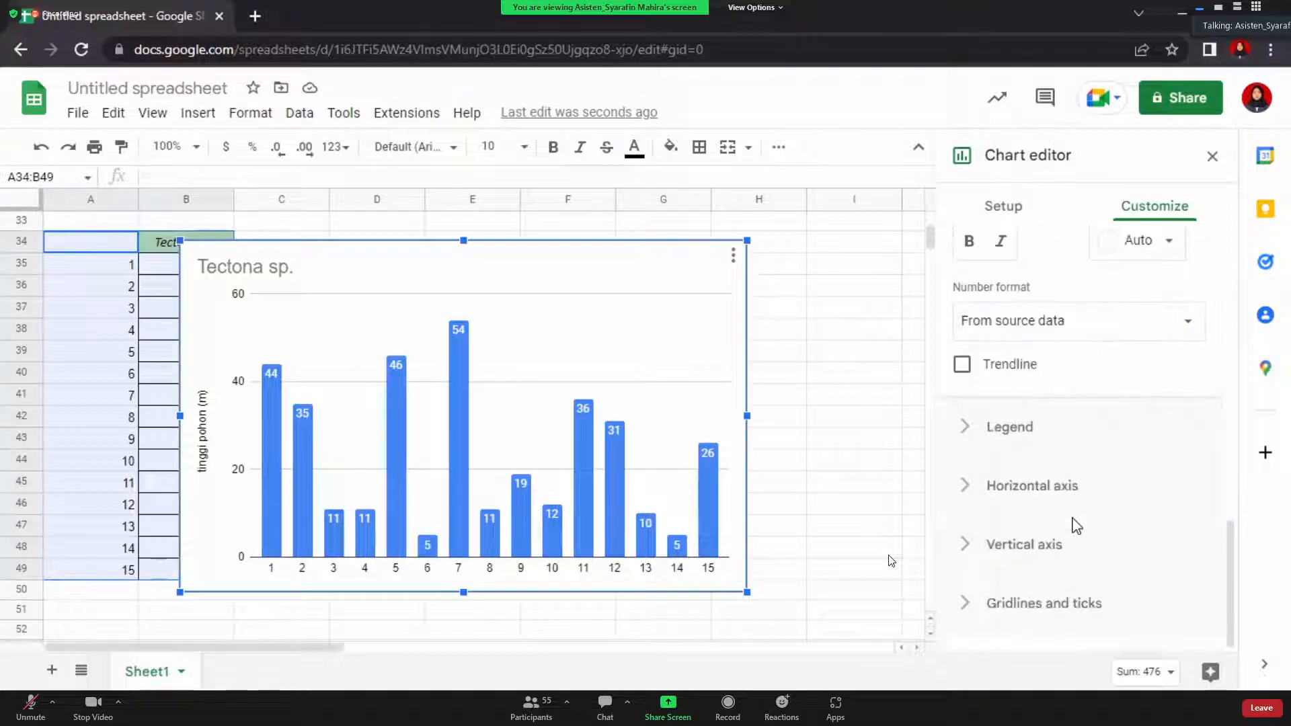
Turn on minor gridlines for the Tectona sp. column chart
{"action": "left_click", "coordinate": [1058, 628]}
{"action": "scroll", "coordinate": [1006, 446], "scroll_direction": "up", "scroll_amount": 5}
{"action": "scroll", "coordinate": [1006, 447], "scroll_direction": "down", "scroll_amount": 1}
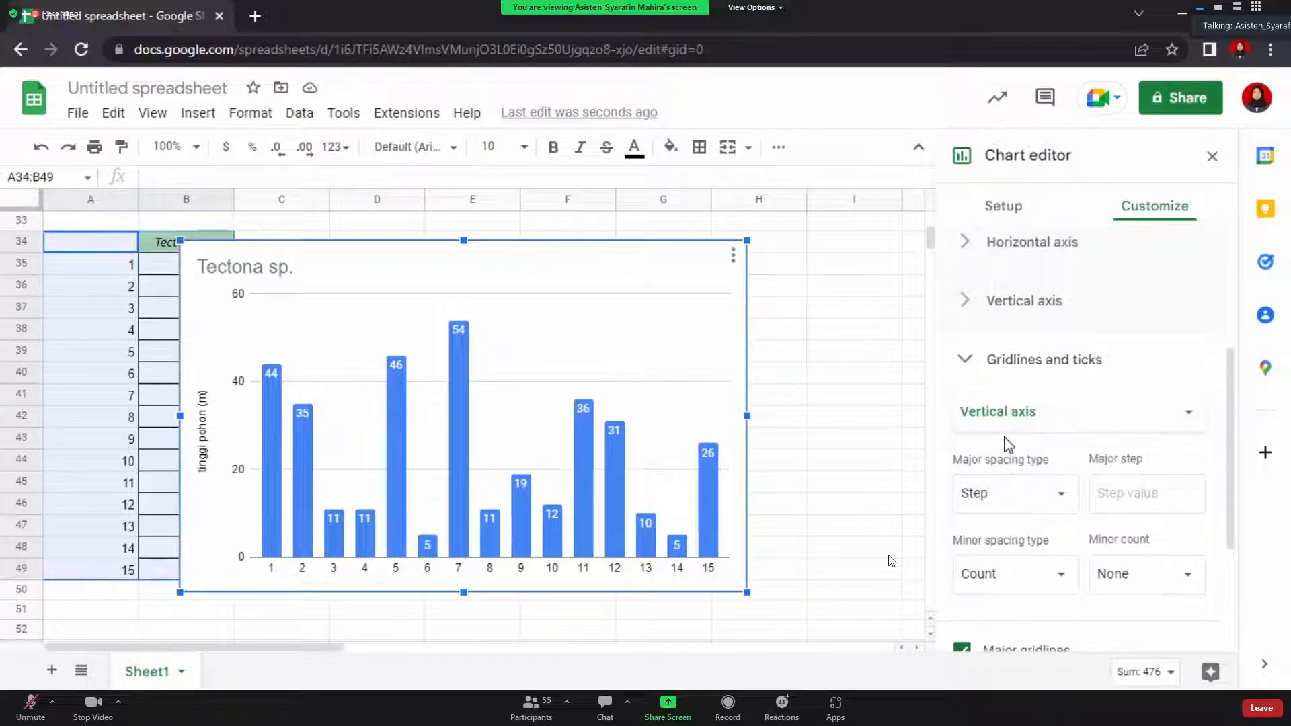
{"action": "scroll", "coordinate": [1007, 445], "scroll_direction": "down", "scroll_amount": 3}
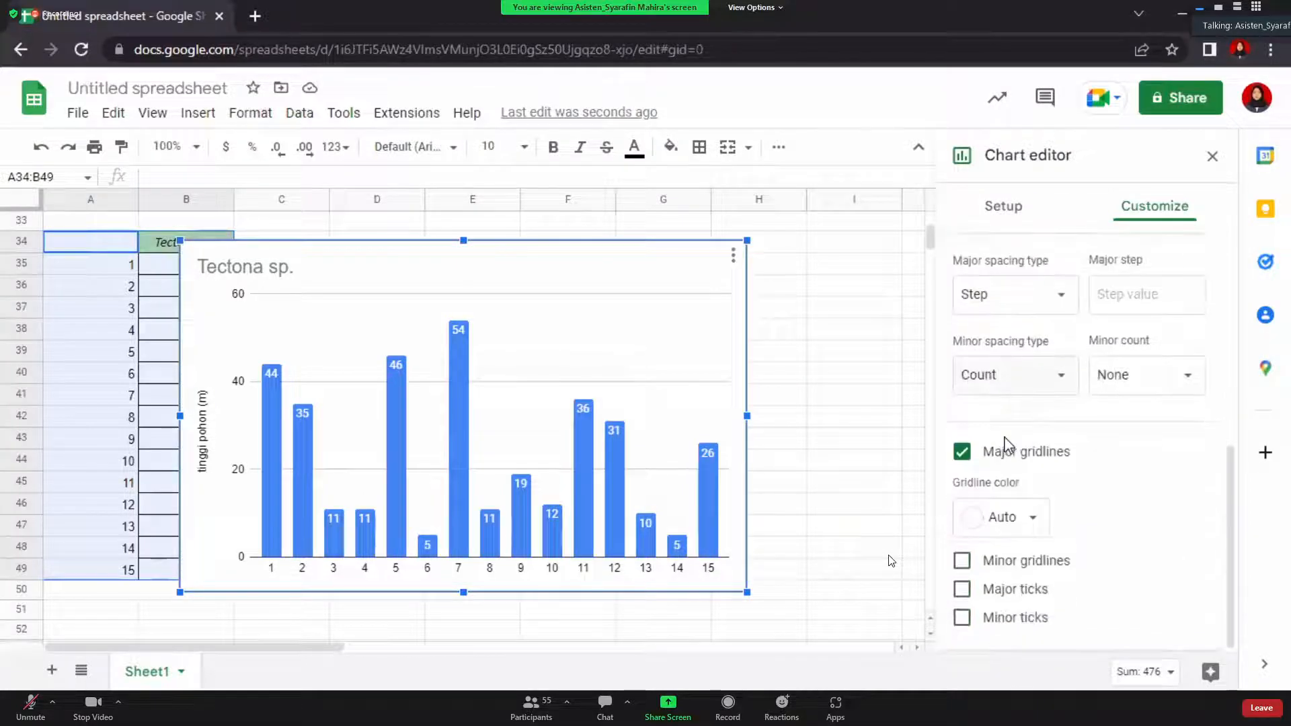
{"action": "left_click", "coordinate": [966, 564]}
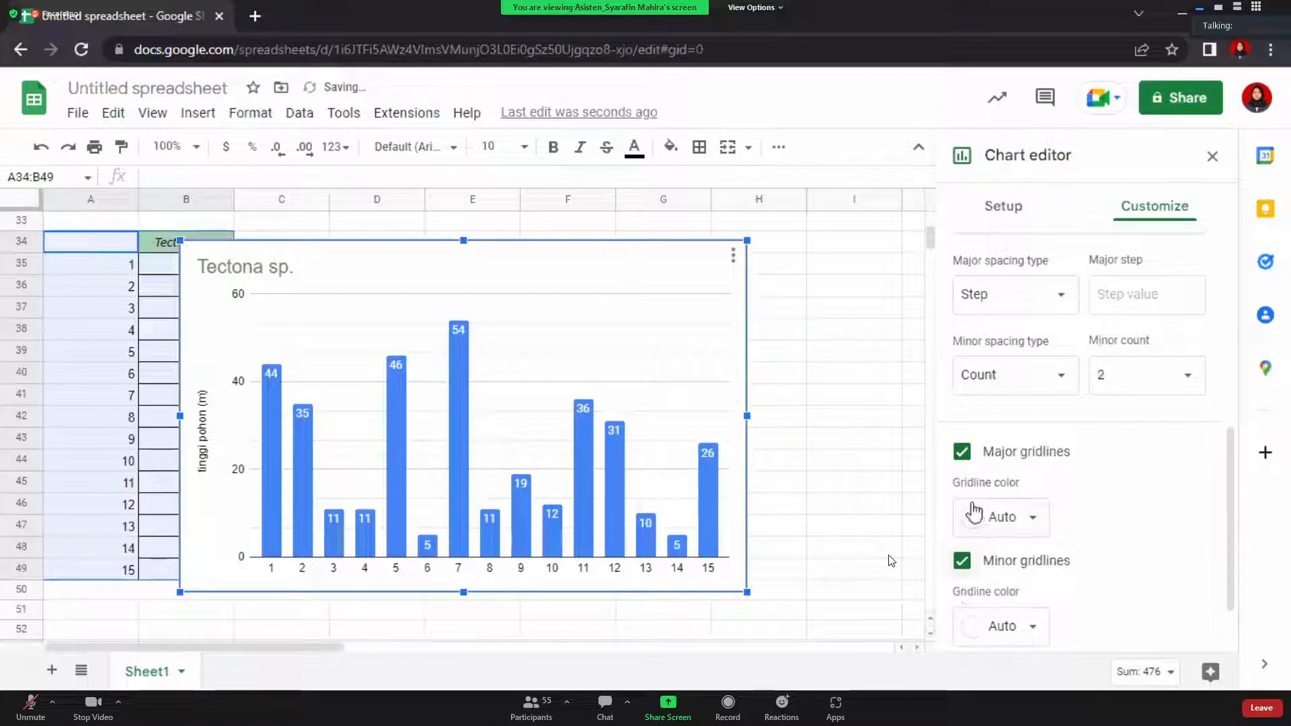
Show the vertical axis line along the chart's left edge
{"action": "scroll", "coordinate": [973, 510], "scroll_direction": "down", "scroll_amount": 2}
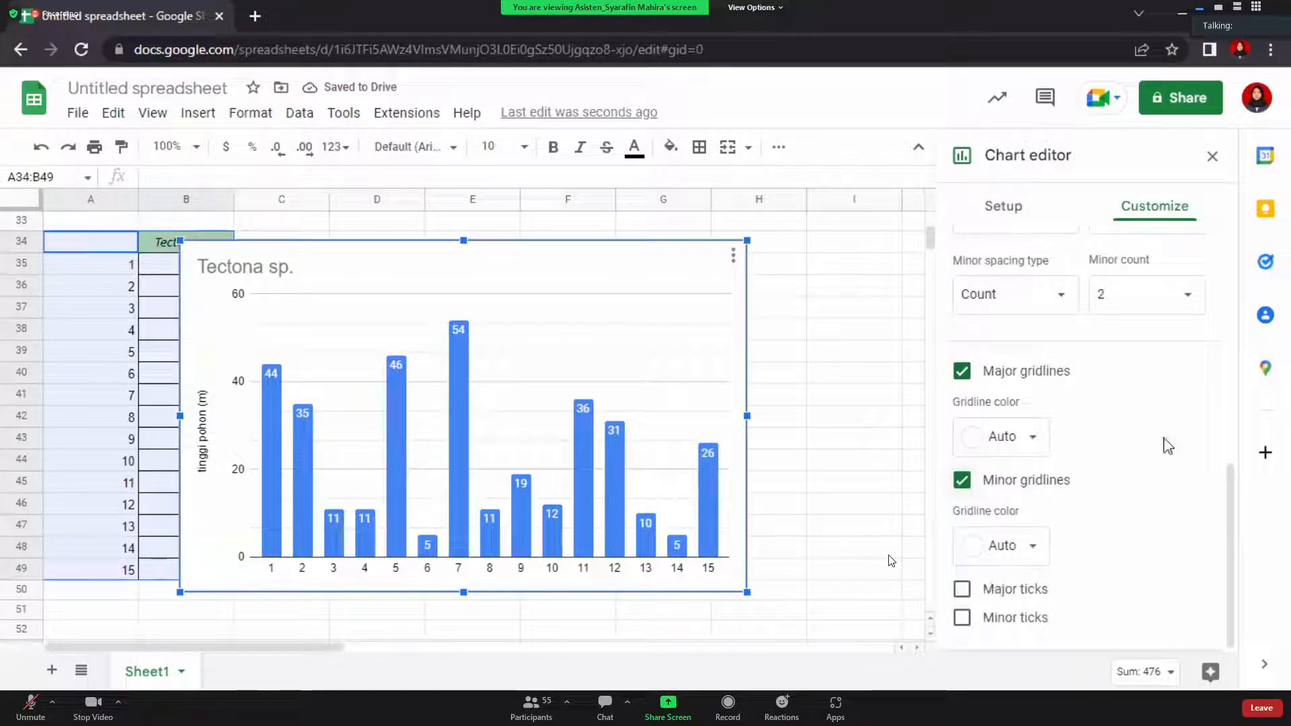
{"action": "scroll", "coordinate": [1100, 399], "scroll_direction": "up", "scroll_amount": 5}
{"action": "scroll", "coordinate": [1102, 402], "scroll_direction": "up", "scroll_amount": 1}
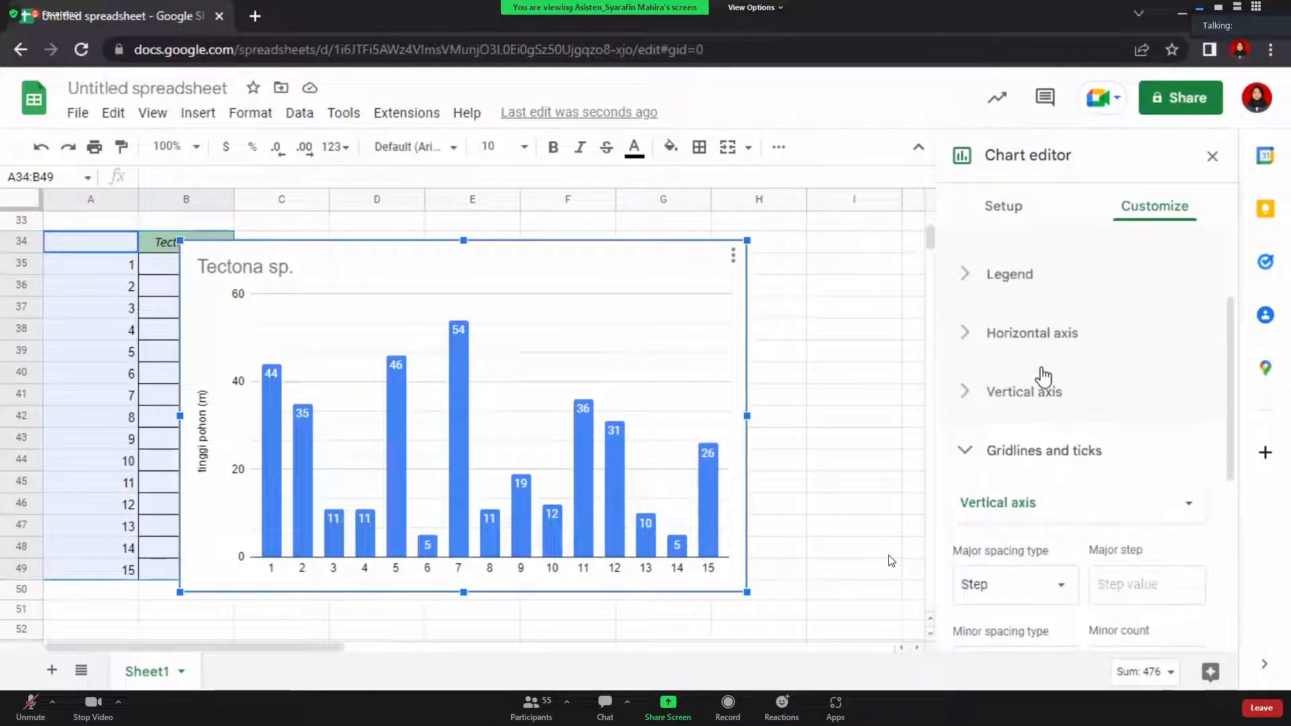
{"action": "left_click", "coordinate": [1014, 398]}
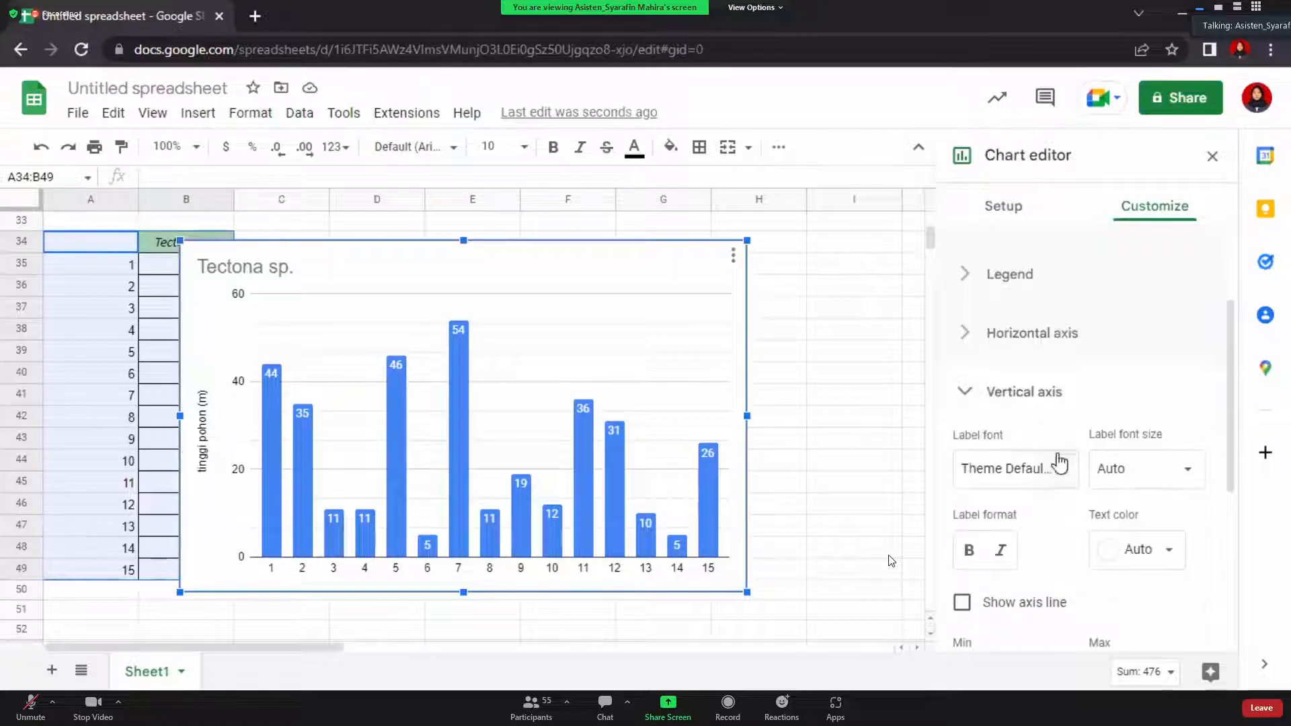
{"action": "scroll", "coordinate": [1056, 460], "scroll_direction": "down", "scroll_amount": 2}
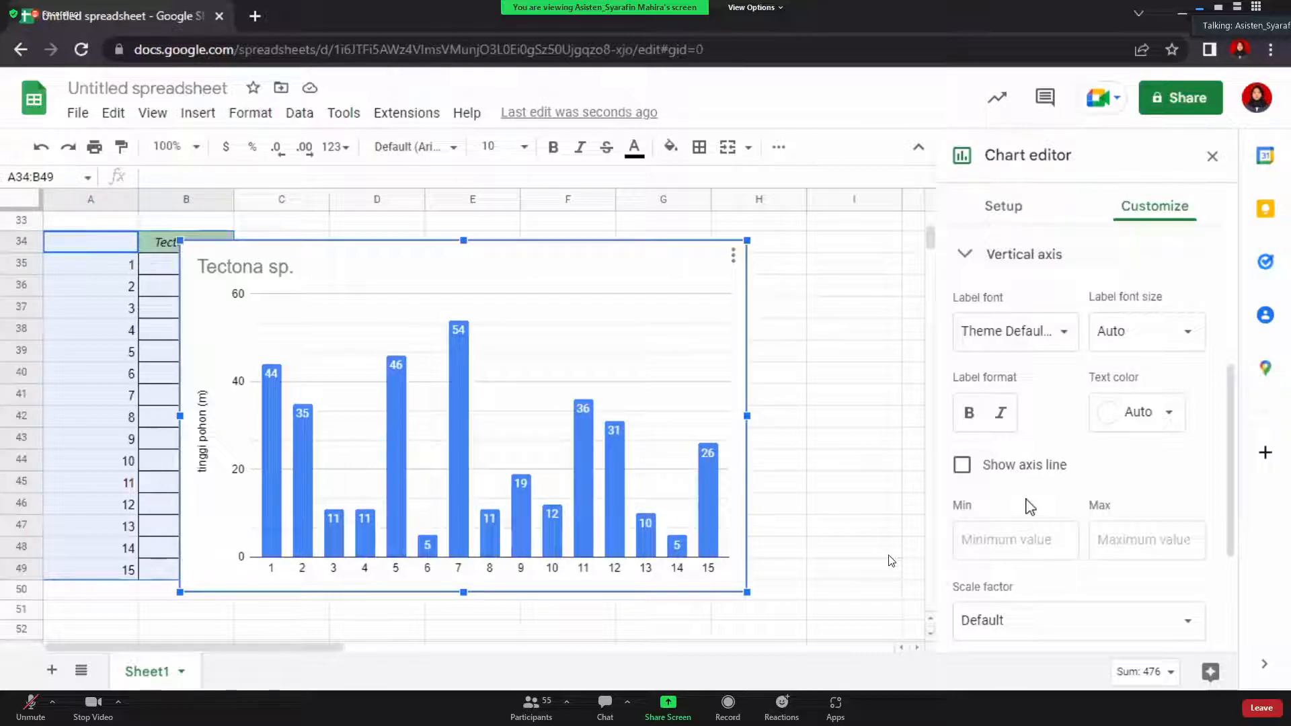
{"action": "scroll", "coordinate": [1026, 506], "scroll_direction": "up", "scroll_amount": 1}
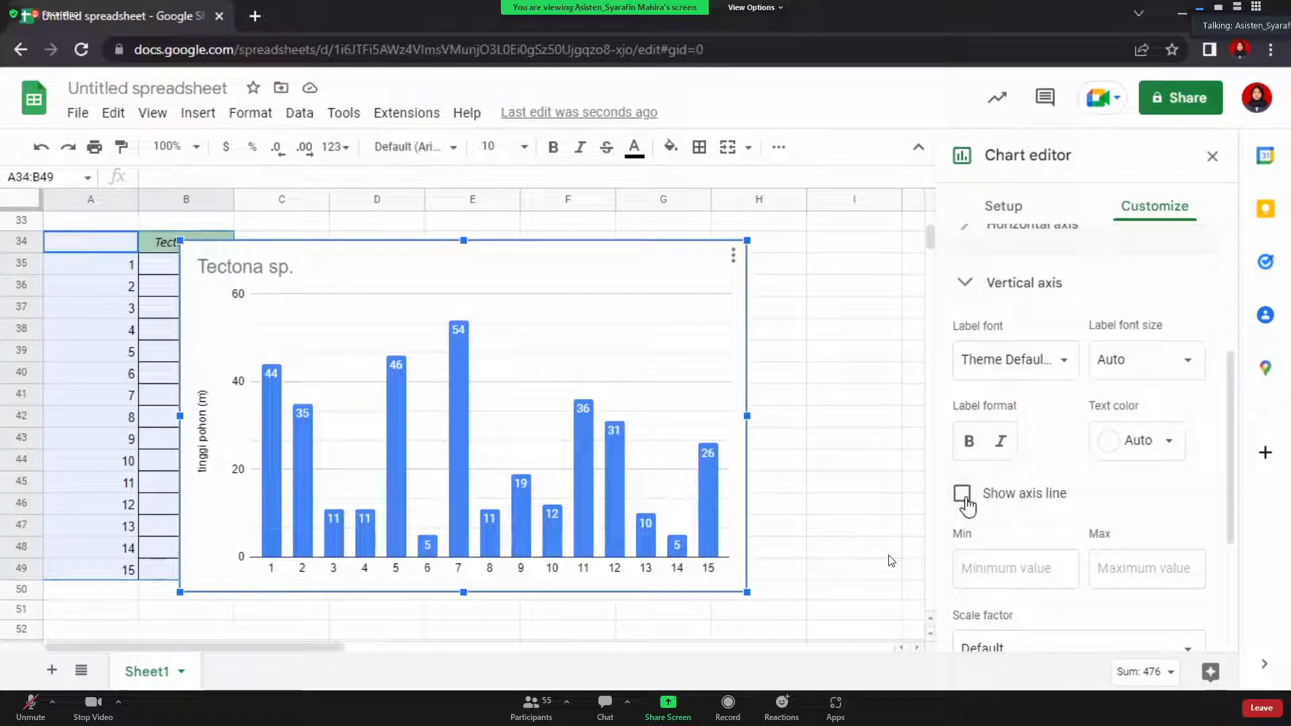
{"action": "left_click", "coordinate": [963, 495]}
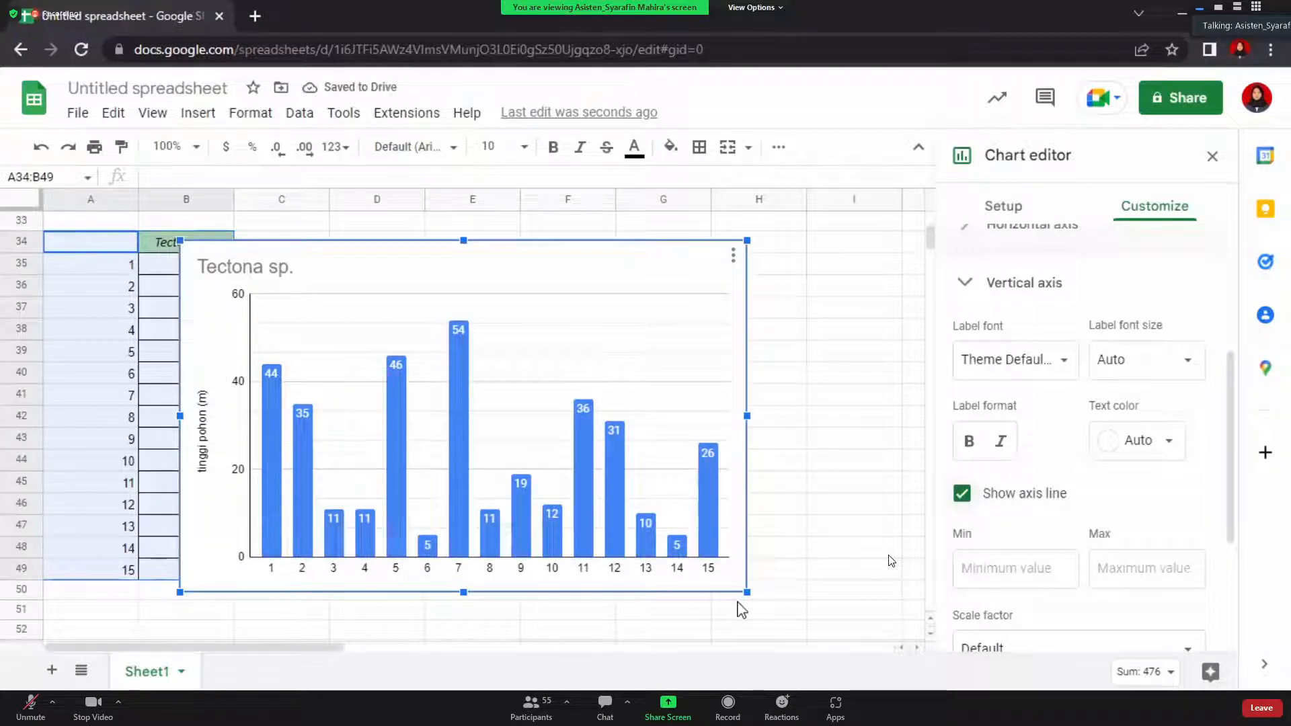
Shrink the Tectona sp. chart and move it up toward column A
{"action": "left_click_drag", "start_coordinate": [744, 592], "coordinate": [460, 469]}
{"action": "scroll", "coordinate": [594, 523], "scroll_direction": "up", "scroll_amount": 3}
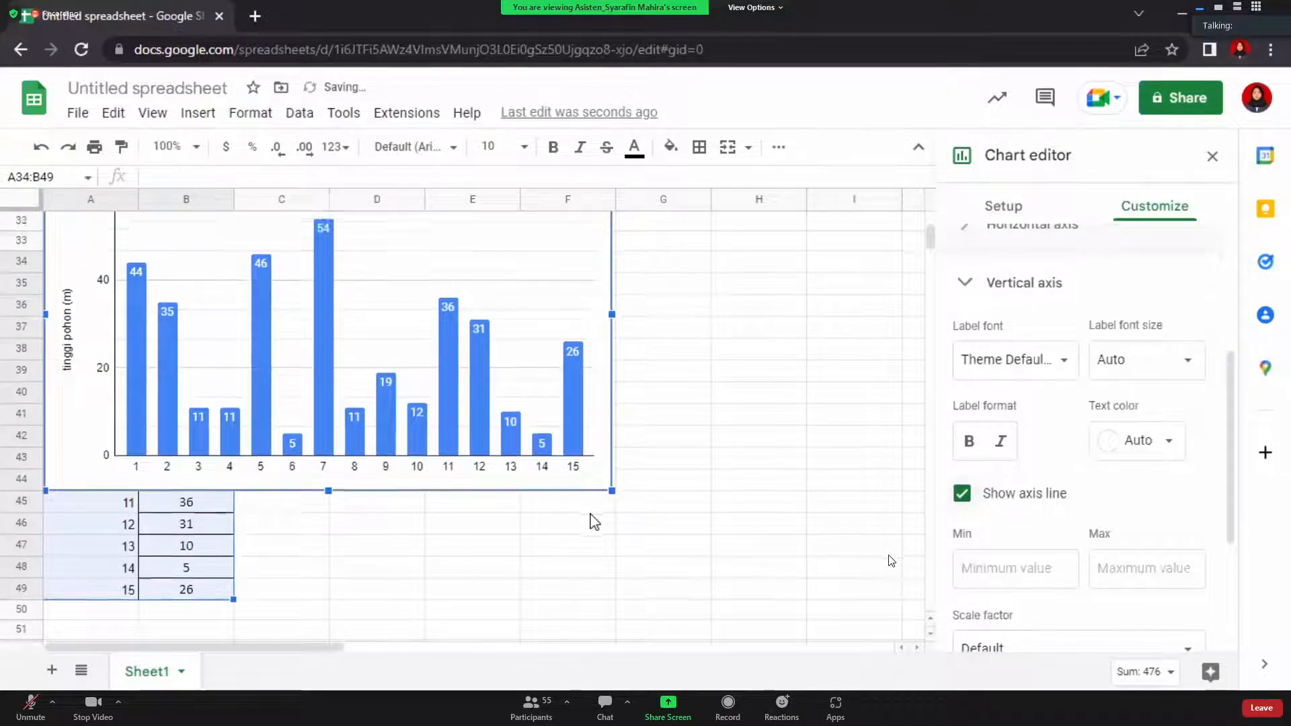
{"action": "scroll", "coordinate": [595, 523], "scroll_direction": "up", "scroll_amount": 1}
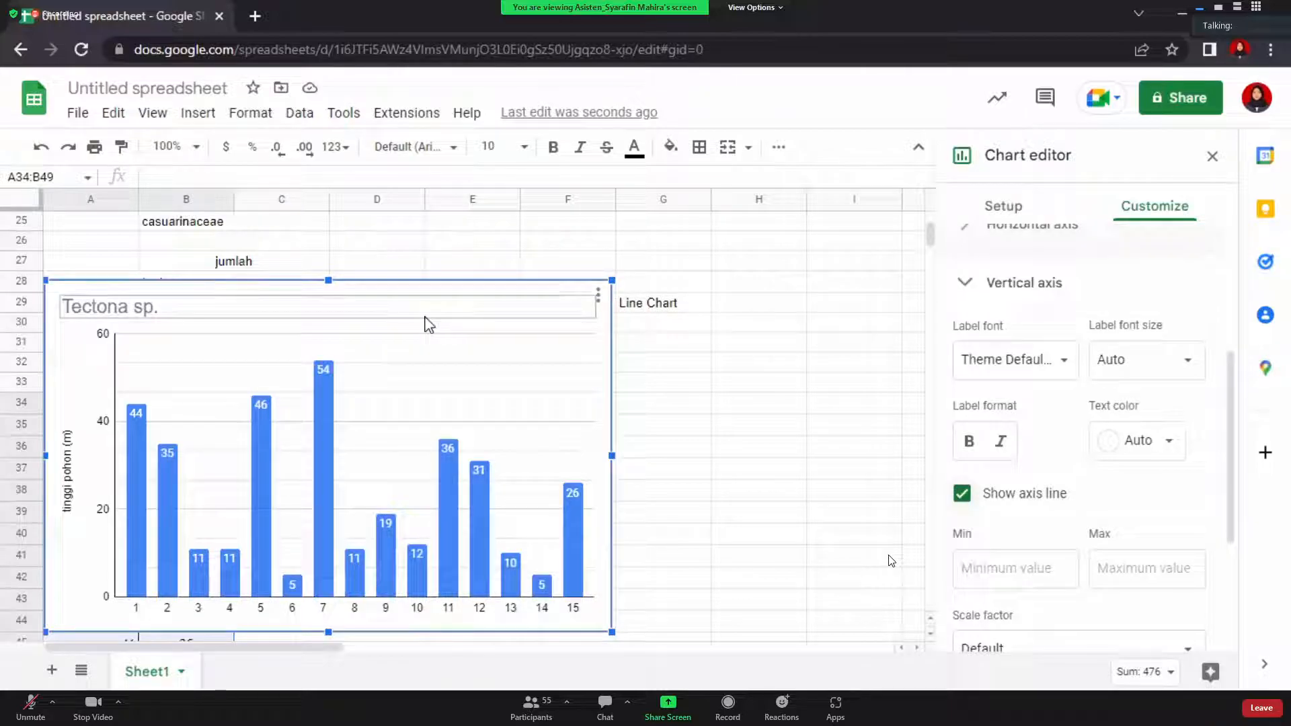
{"action": "scroll", "coordinate": [430, 325], "scroll_direction": "up", "scroll_amount": 3}
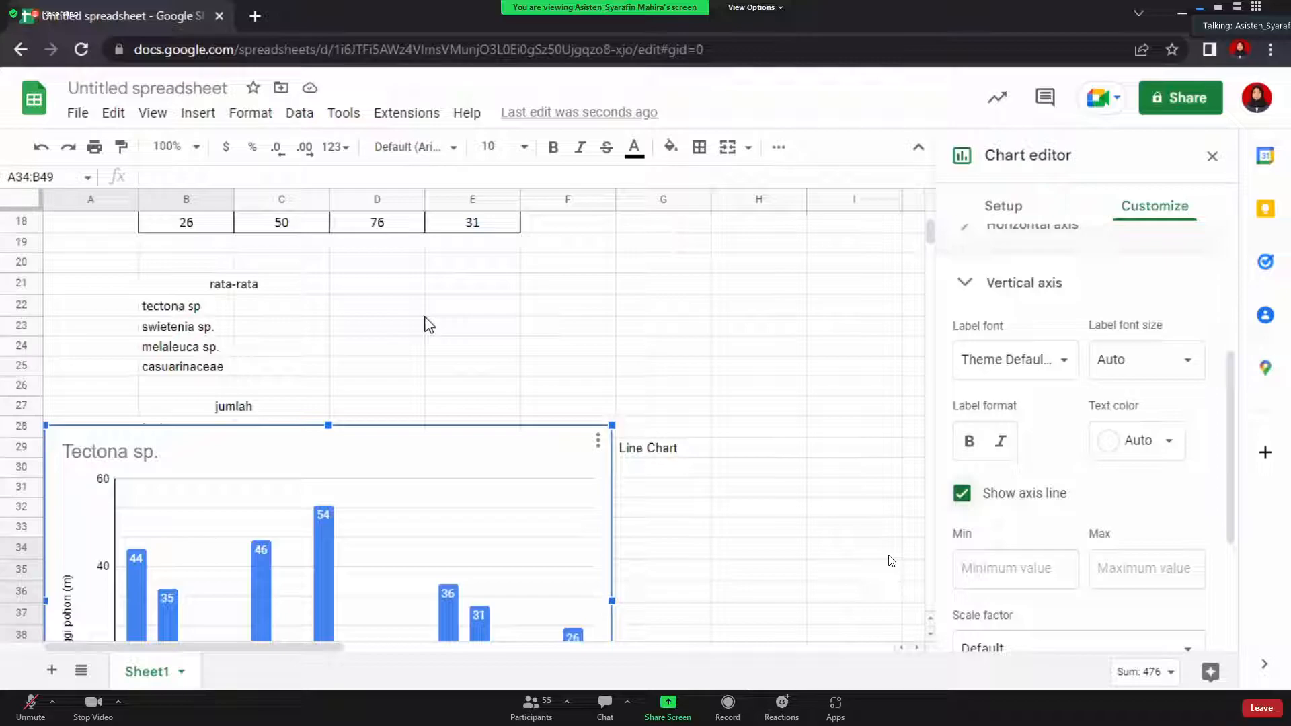
{"action": "left_click_drag", "start_coordinate": [604, 423], "coordinate": [366, 496]}
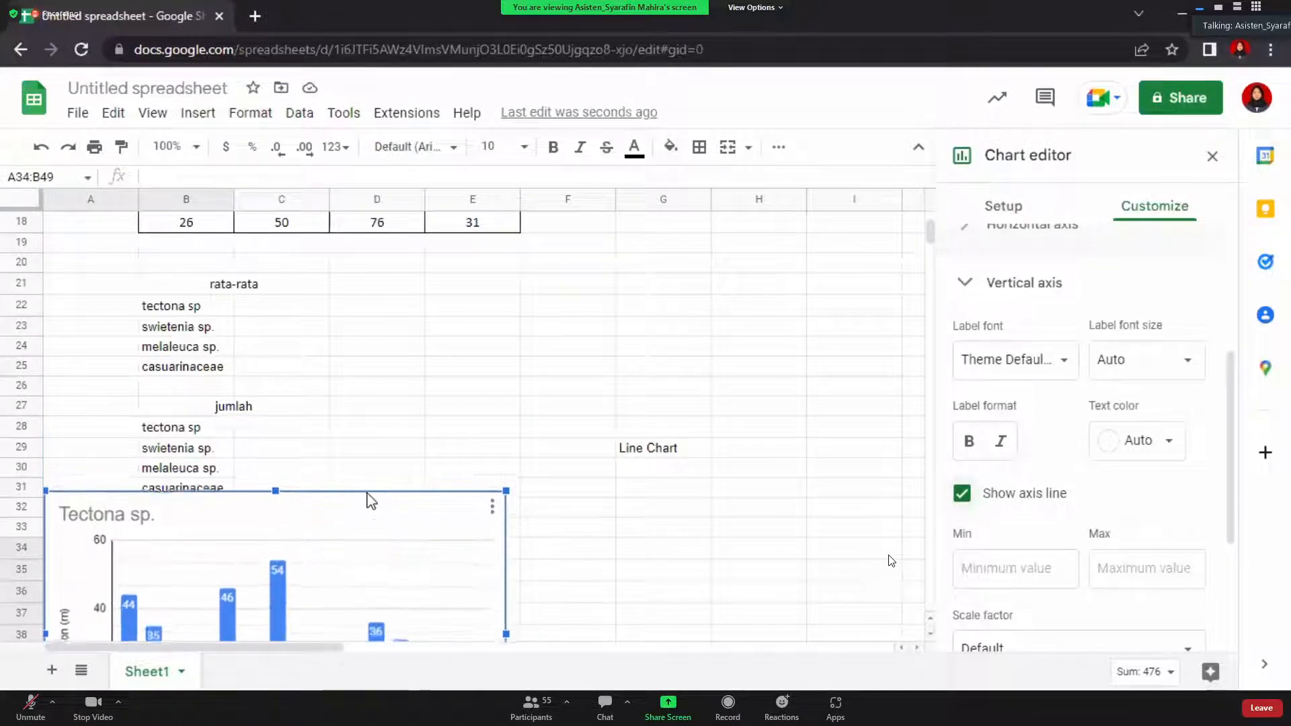
{"action": "left_click", "coordinate": [309, 518]}
{"action": "scroll", "coordinate": [308, 518], "scroll_direction": "down", "scroll_amount": 2}
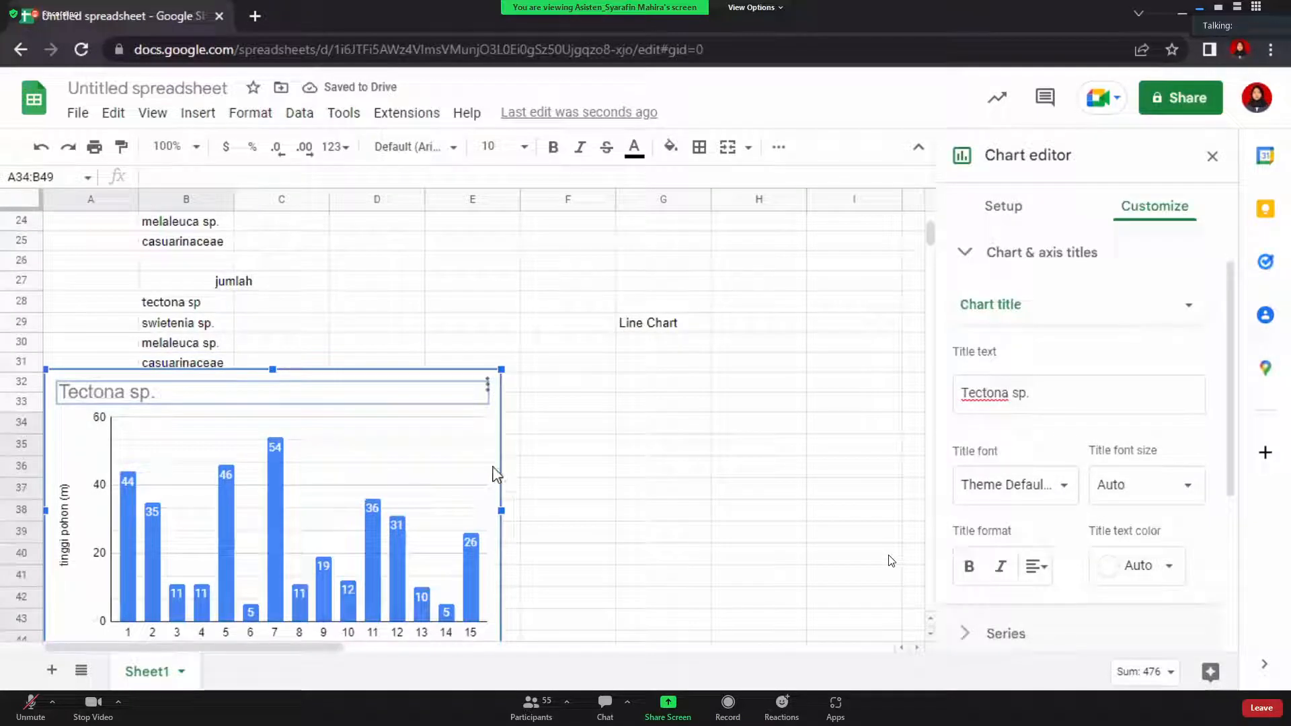
Place the chart under the Bar Chart label beside the table and close the editor
{"action": "left_click_drag", "start_coordinate": [494, 474], "coordinate": [723, 347]}
{"action": "scroll", "coordinate": [720, 346], "scroll_direction": "up", "scroll_amount": 3}
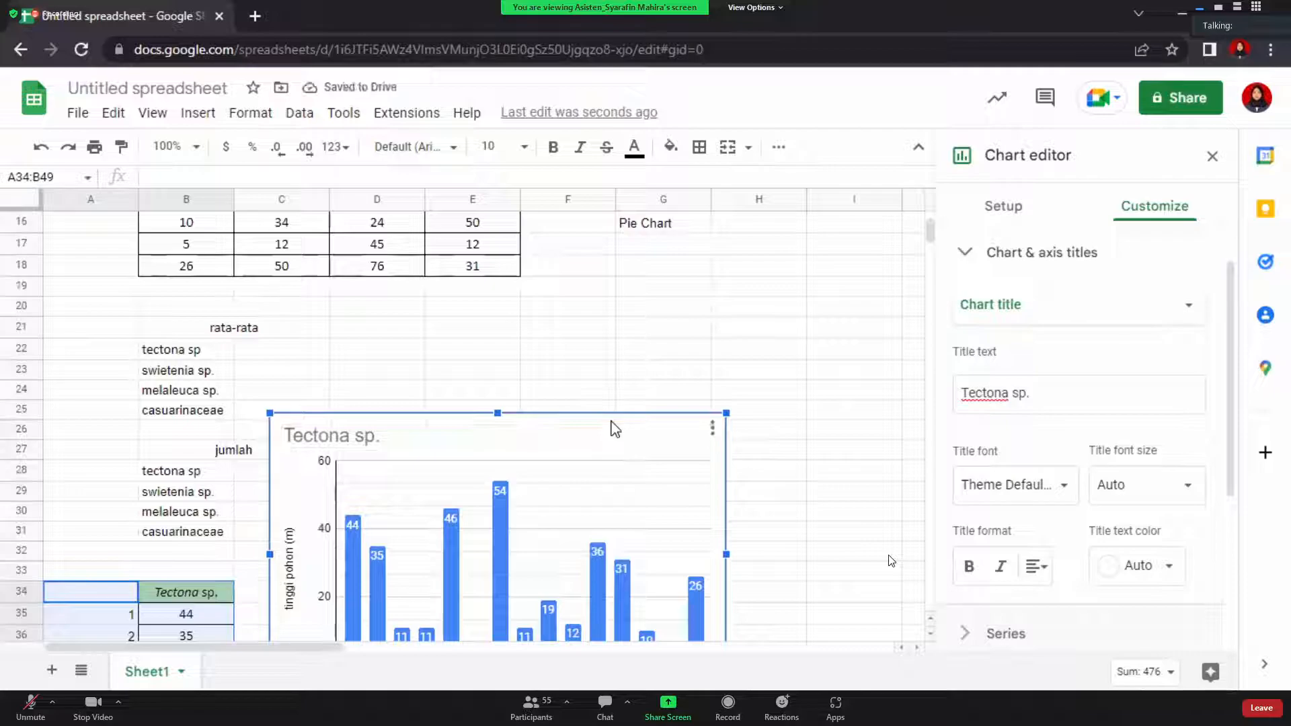
{"action": "left_click_drag", "start_coordinate": [612, 426], "coordinate": [805, 304]}
{"action": "scroll", "coordinate": [805, 304], "scroll_direction": "up", "scroll_amount": 2}
{"action": "left_click_drag", "start_coordinate": [793, 435], "coordinate": [773, 289]}
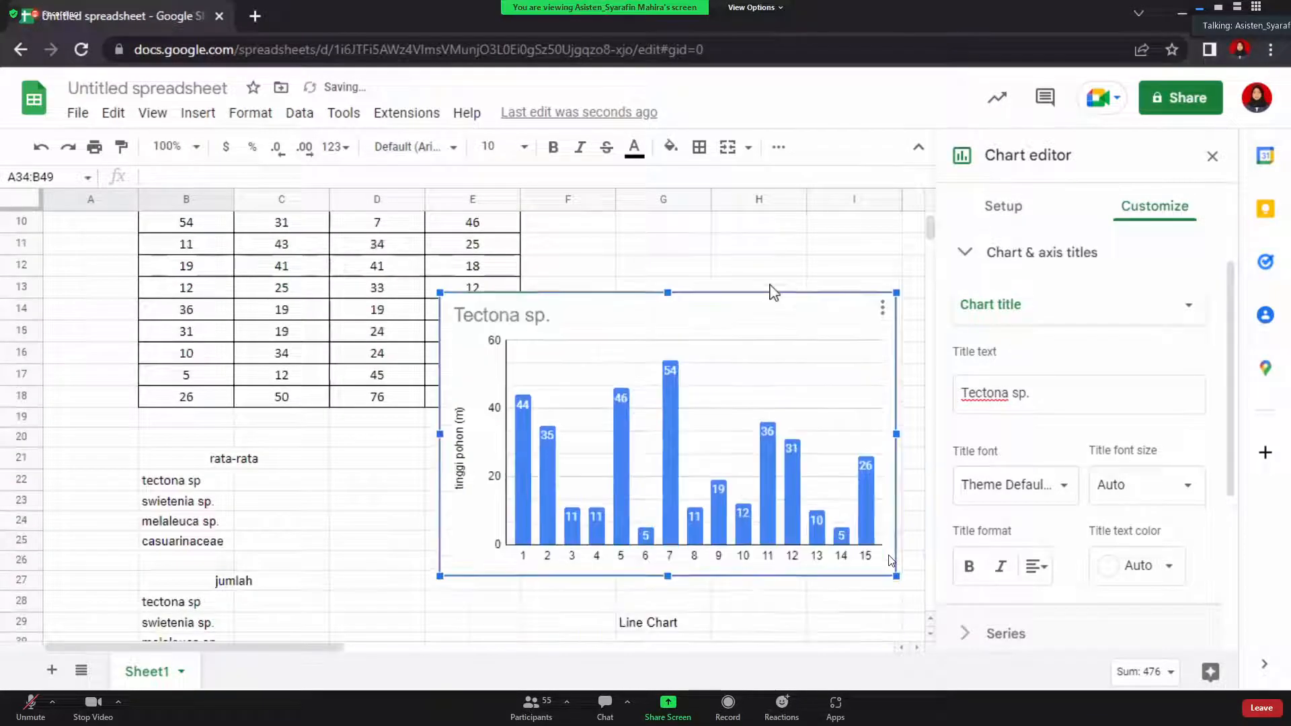
{"action": "scroll", "coordinate": [773, 289], "scroll_direction": "up", "scroll_amount": 2}
{"action": "left_click_drag", "start_coordinate": [767, 421], "coordinate": [781, 300]}
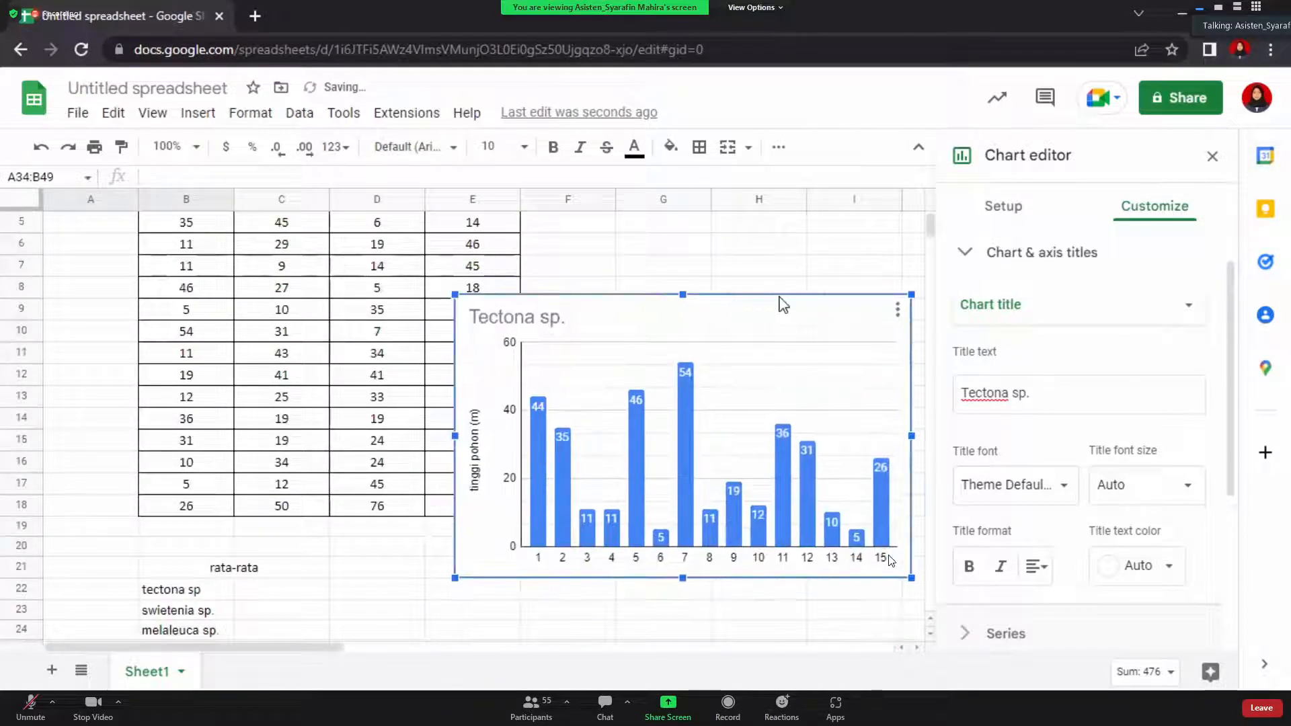
{"action": "scroll", "coordinate": [781, 300], "scroll_direction": "up", "scroll_amount": 2}
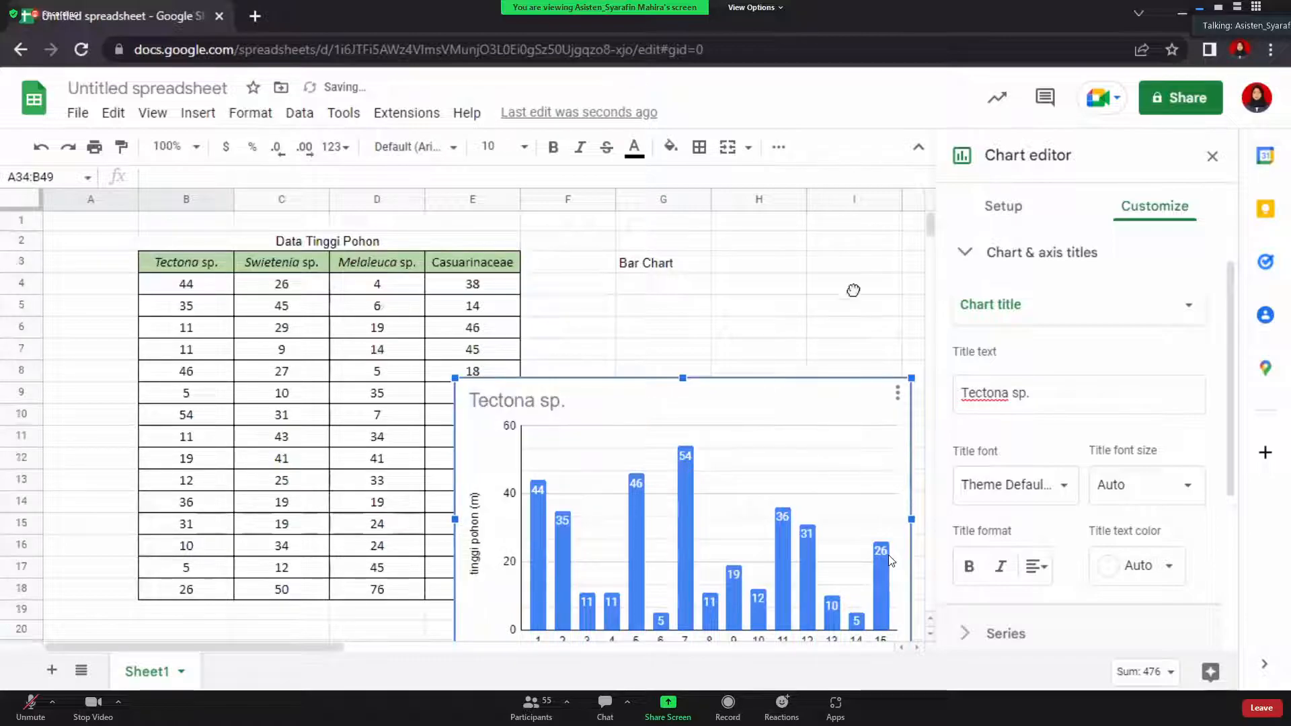
{"action": "left_click_drag", "start_coordinate": [769, 390], "coordinate": [854, 291]}
{"action": "left_click_drag", "start_coordinate": [537, 278], "coordinate": [619, 312]}
{"action": "scroll", "coordinate": [655, 459], "scroll_direction": "down", "scroll_amount": 1}
{"action": "left_click", "coordinate": [671, 550]}
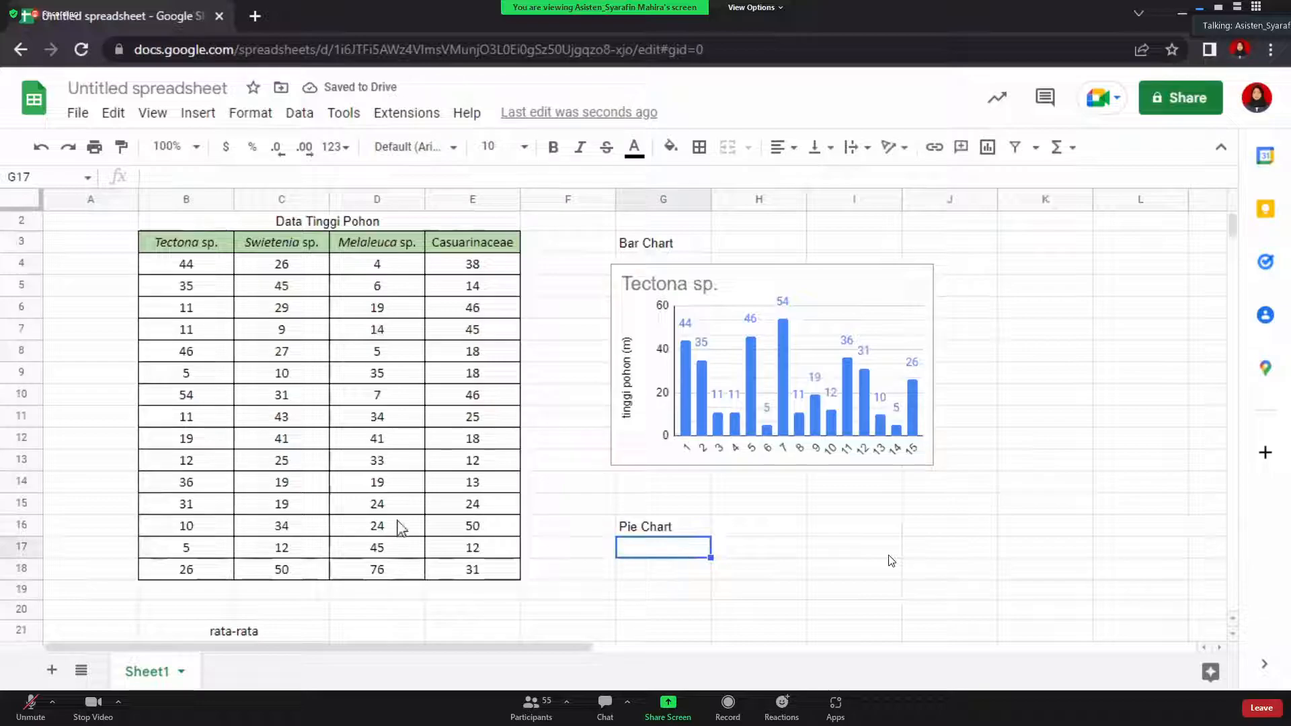
Scroll to the rata-rata section and select cell C22 beside tectona sp
{"action": "scroll", "coordinate": [377, 552], "scroll_direction": "down", "scroll_amount": 1}
{"action": "left_click", "coordinate": [286, 614]}
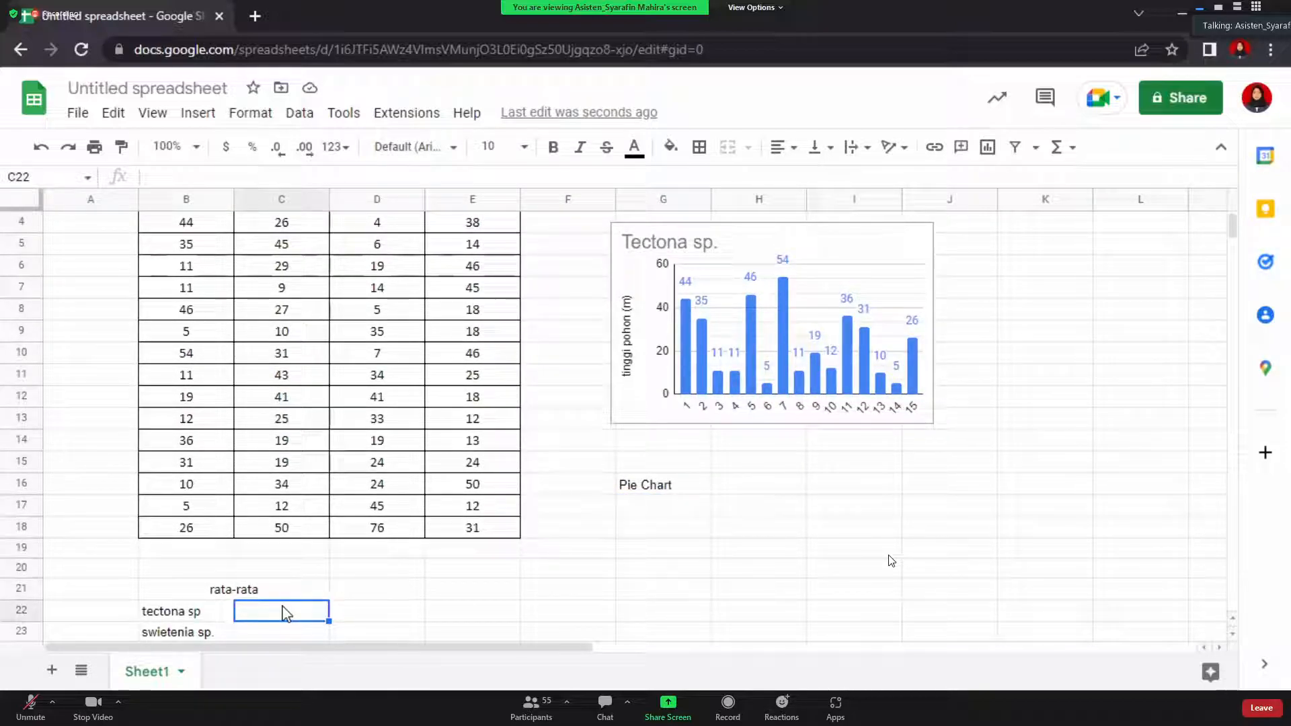
{"action": "scroll", "coordinate": [284, 612], "scroll_direction": "down", "scroll_amount": 3}
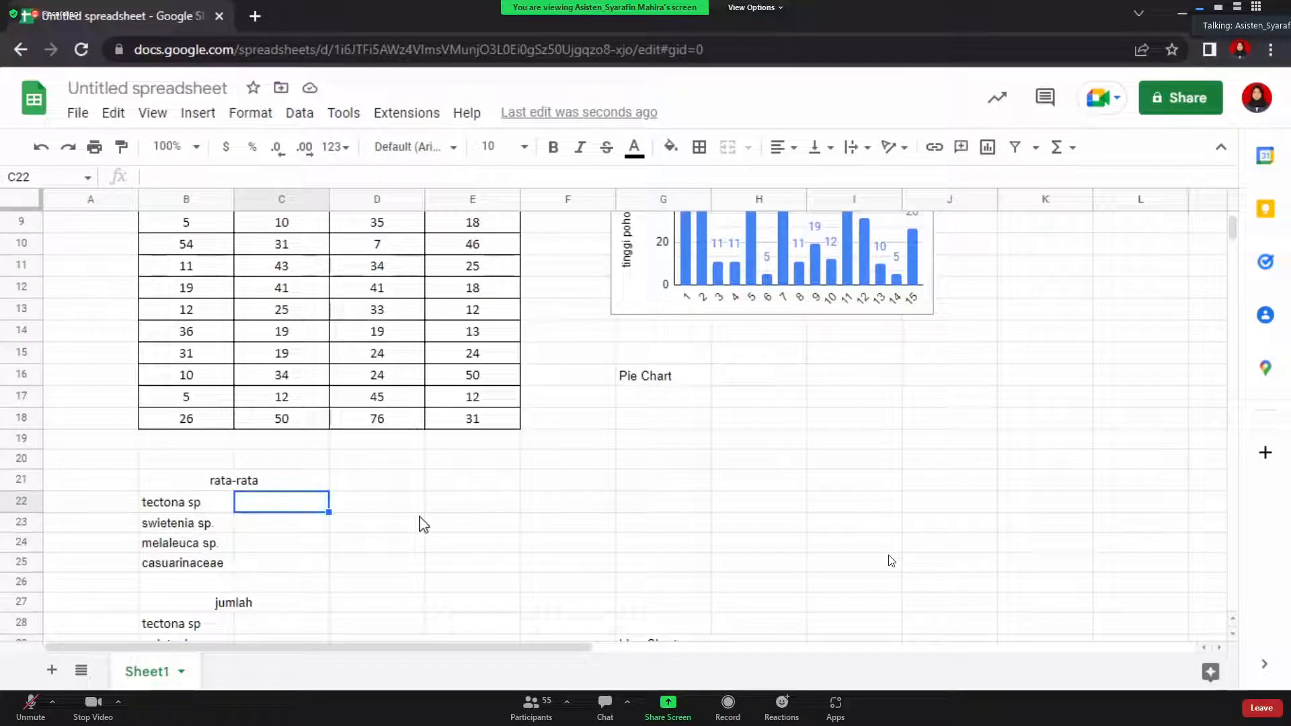
{"action": "scroll", "coordinate": [423, 524], "scroll_direction": "up", "scroll_amount": 1}
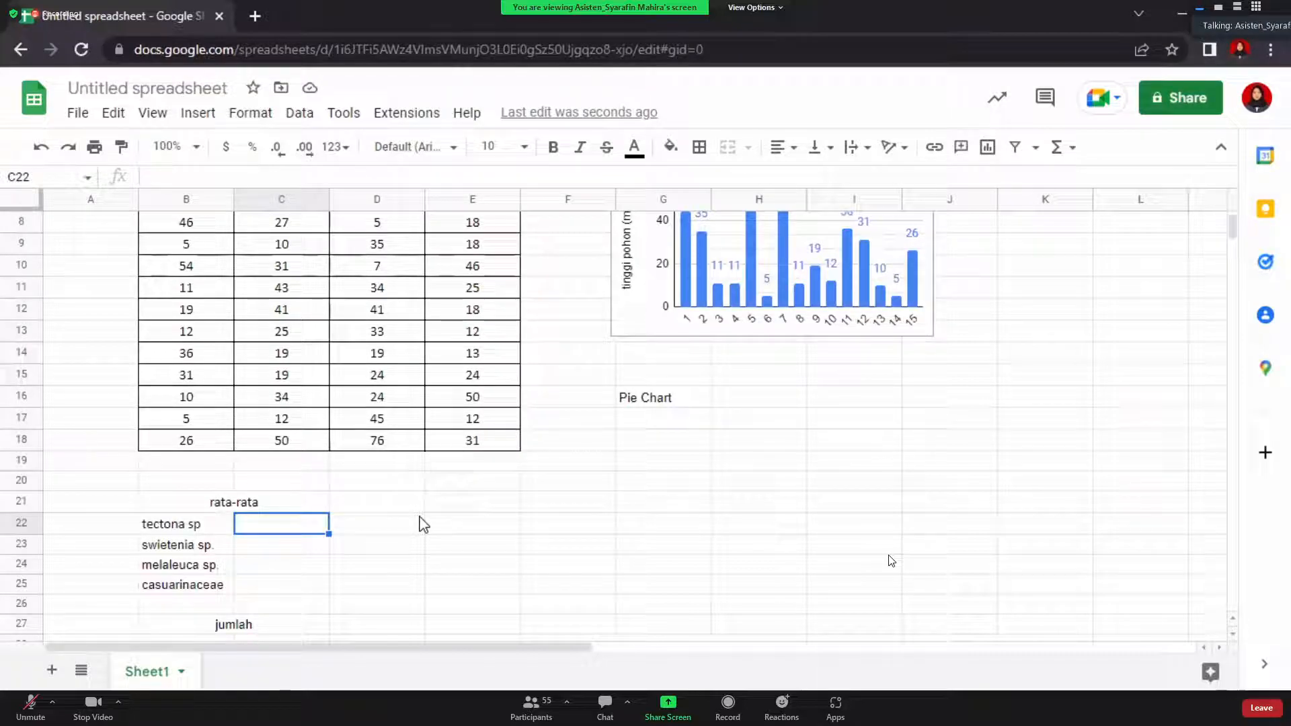
Start an '=' entry in C22, then cancel it so the cell stays empty
{"action": "type", "text": "="}
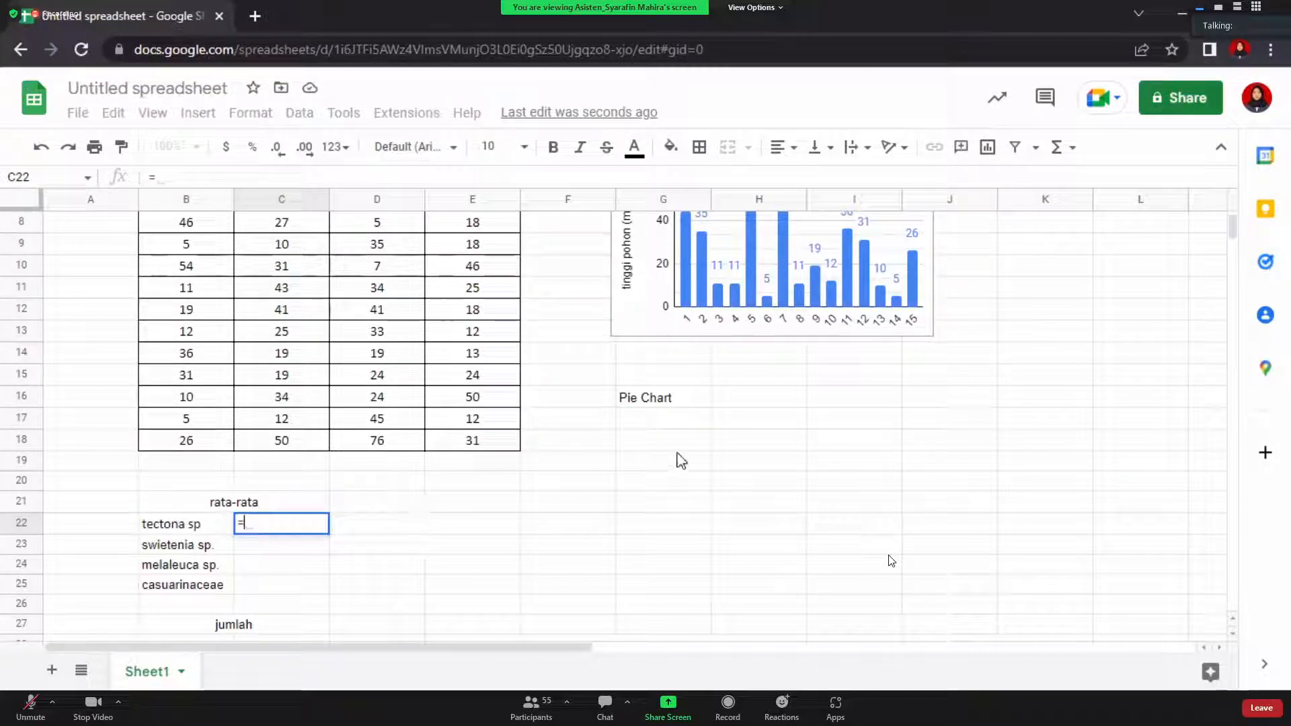
{"action": "key", "text": "Escape"}
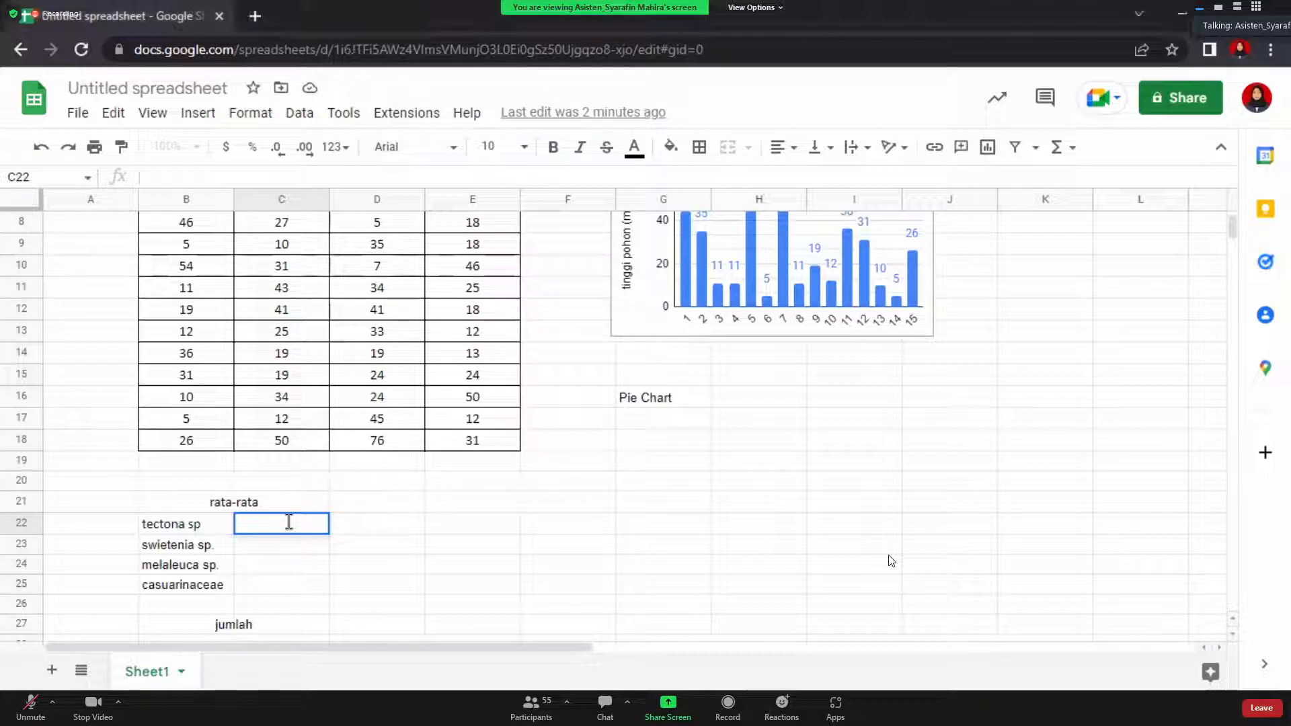
Enter =AVERAGE(B4:B18) in C22 to average the Tectona sp. heights
{"action": "type", "text": "="}
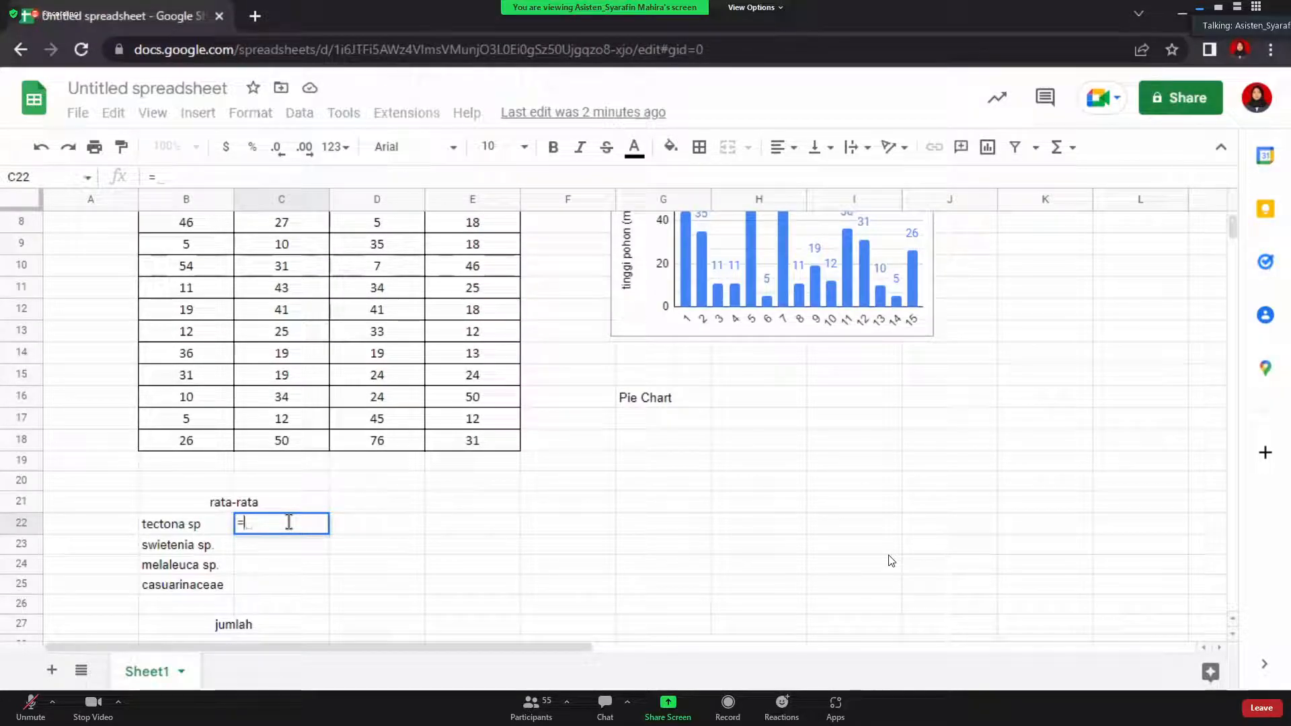
{"action": "type", "text": "av"}
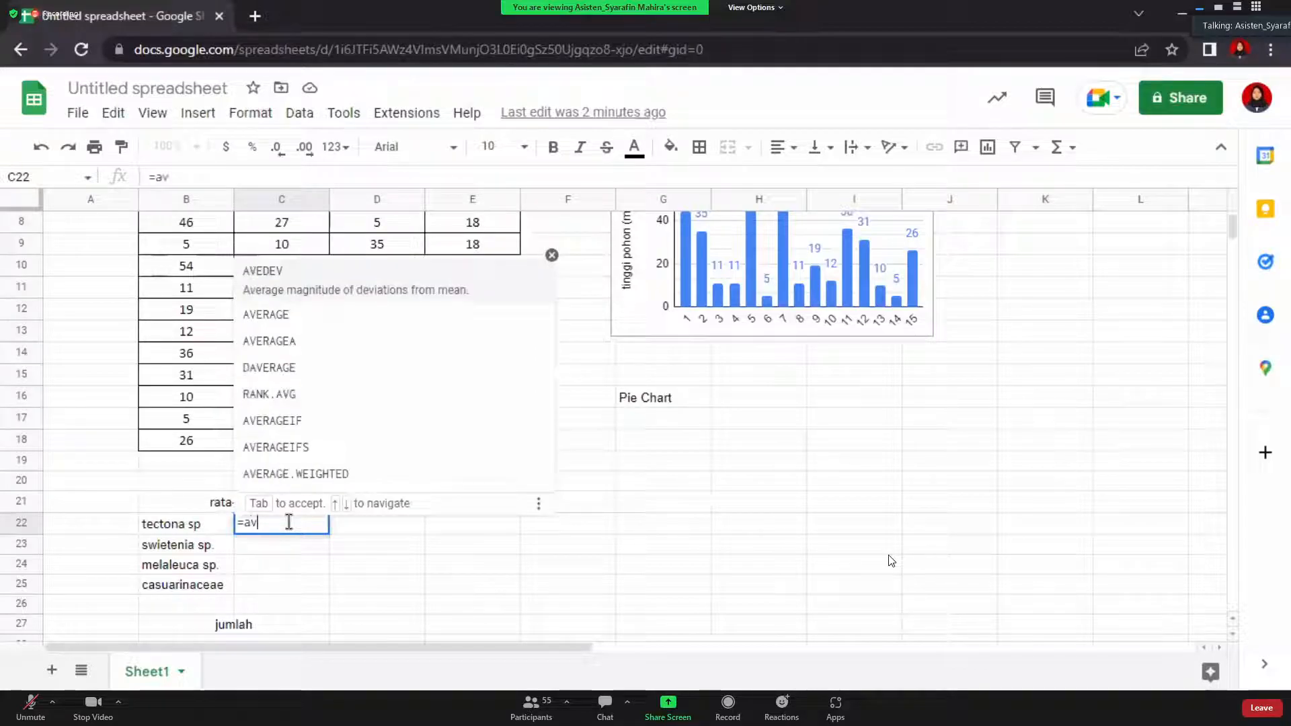
{"action": "type", "text": "e"}
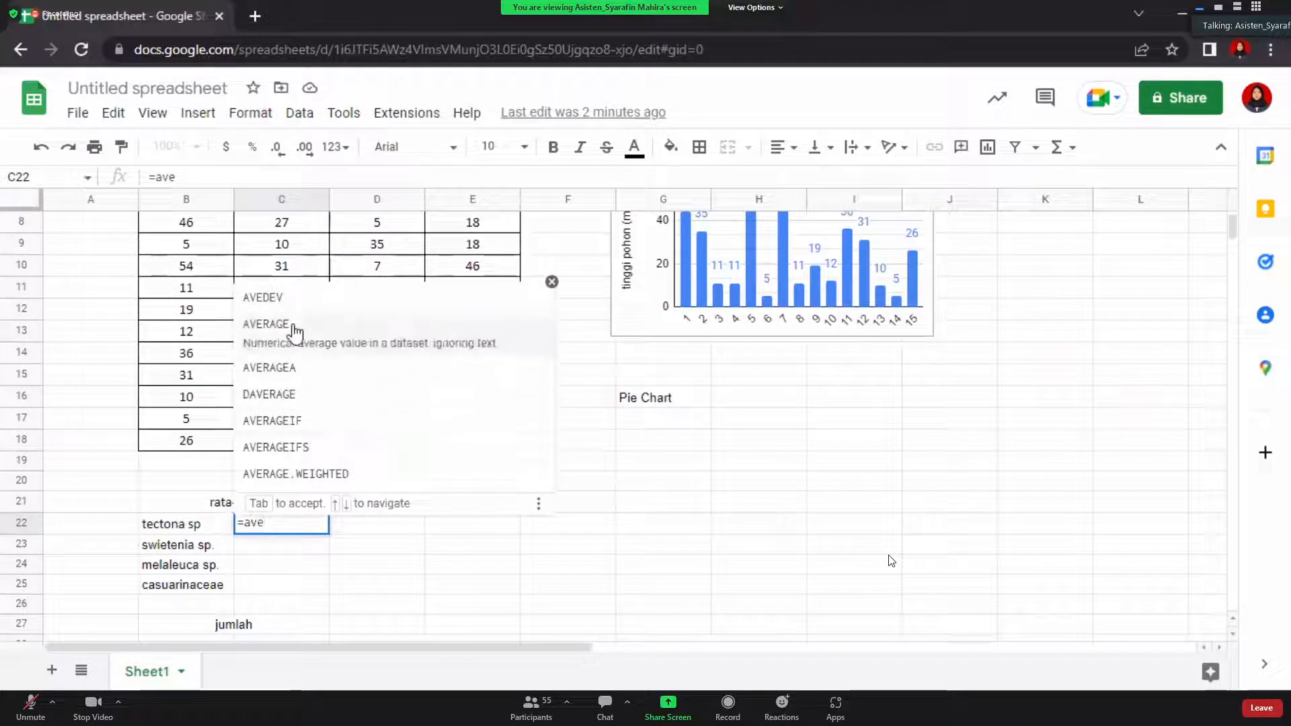
{"action": "left_click", "coordinate": [294, 329]}
{"action": "scroll", "coordinate": [304, 396], "scroll_direction": "up", "scroll_amount": 5}
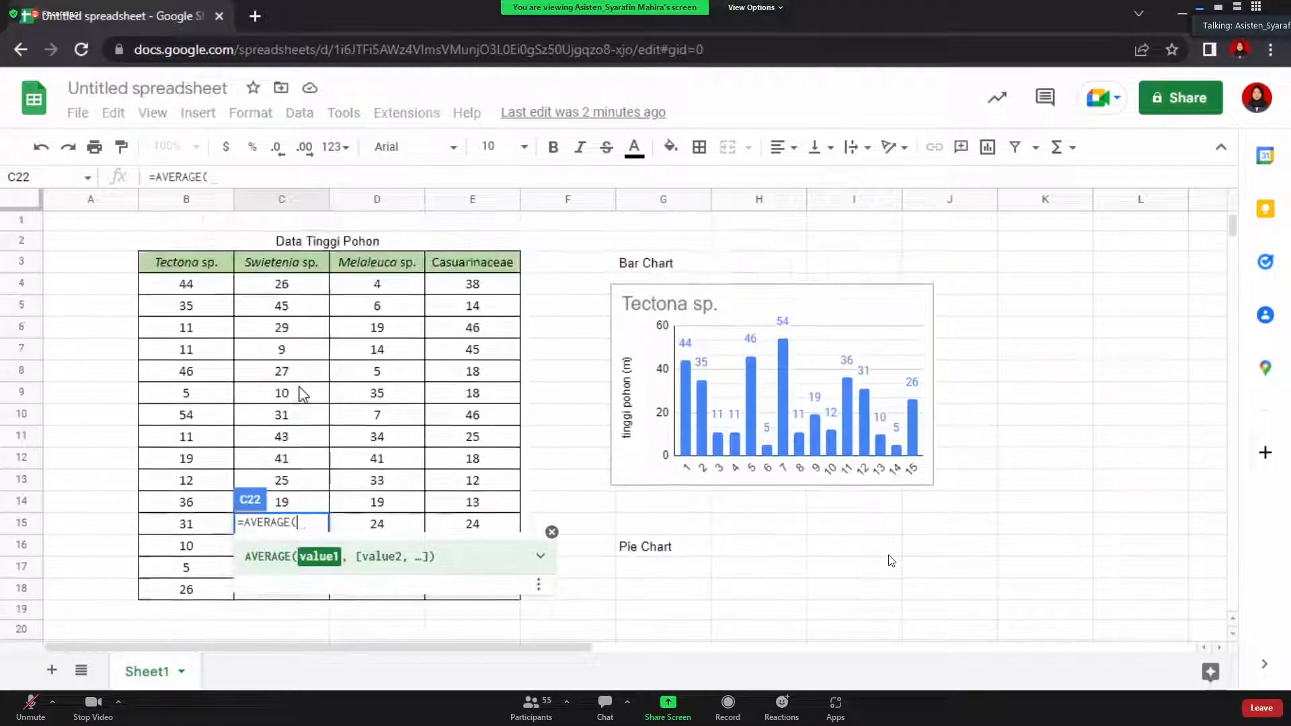
{"action": "left_click_drag", "start_coordinate": [188, 286], "coordinate": [229, 592]}
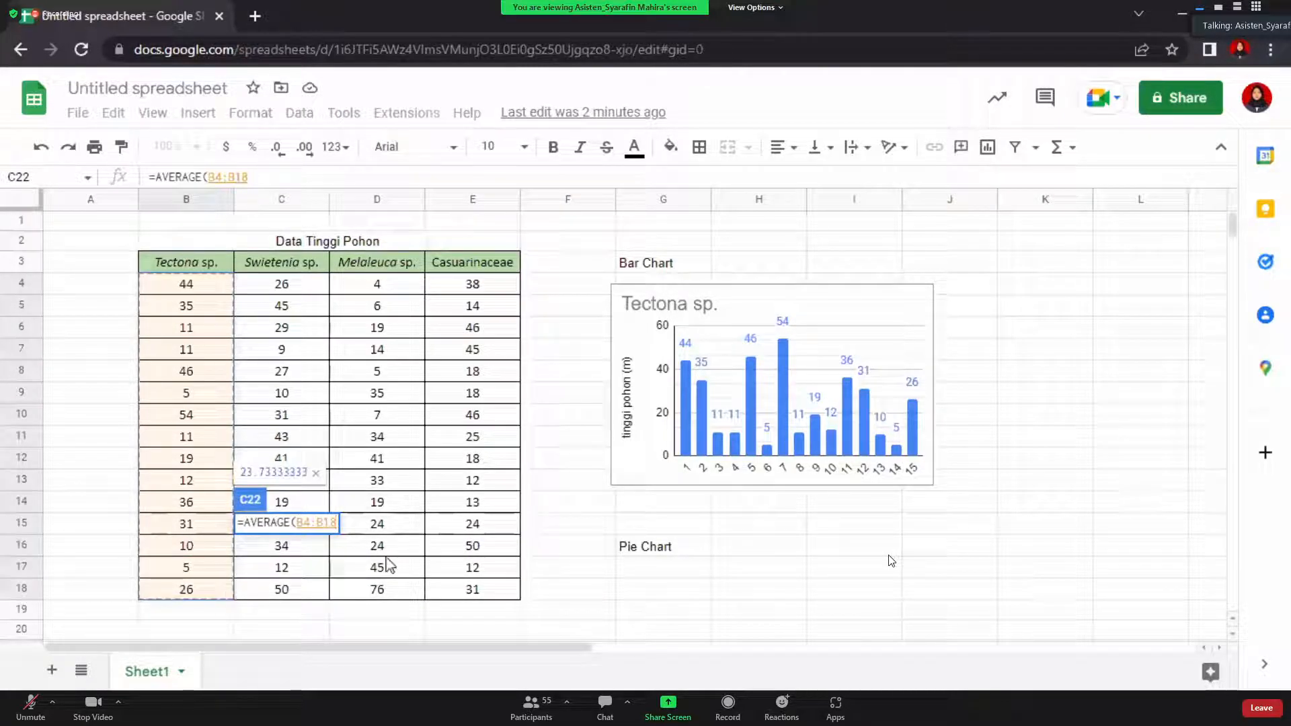
{"action": "key", "text": "Return"}
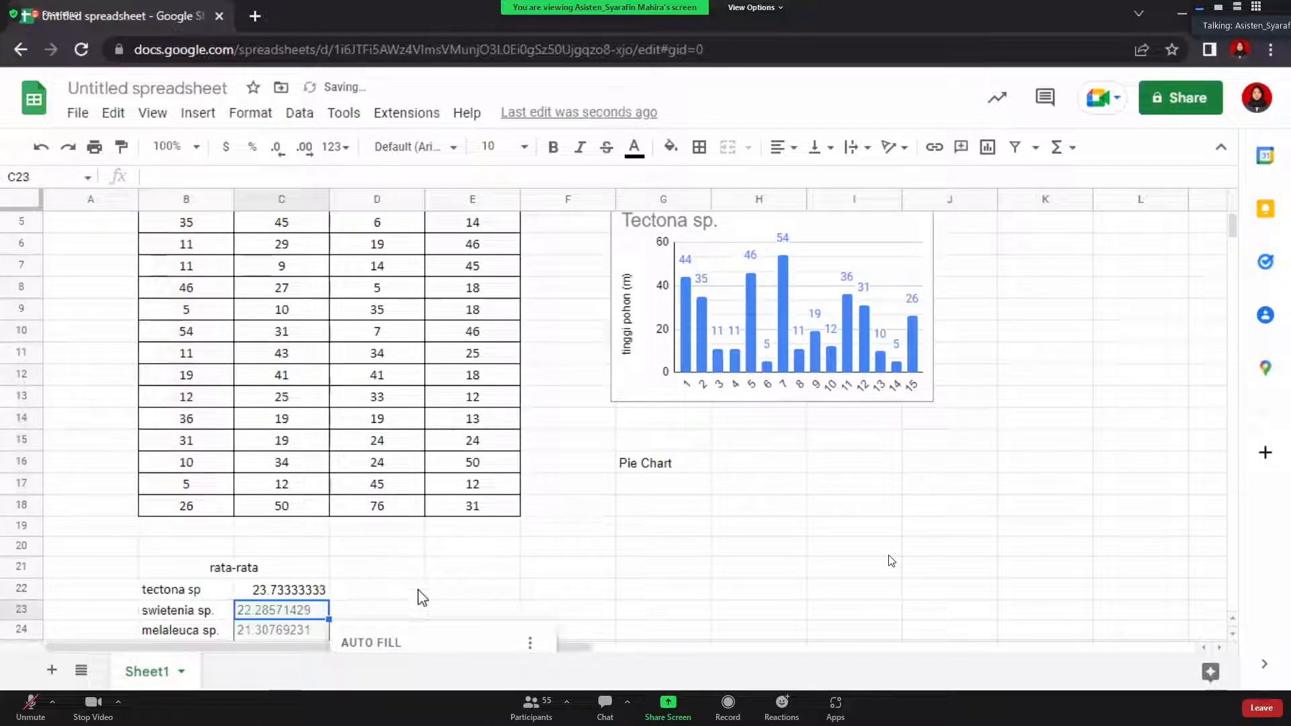
{"action": "scroll", "coordinate": [403, 578], "scroll_direction": "down", "scroll_amount": 2}
{"action": "left_click", "coordinate": [379, 547]}
{"action": "left_click", "coordinate": [315, 524]}
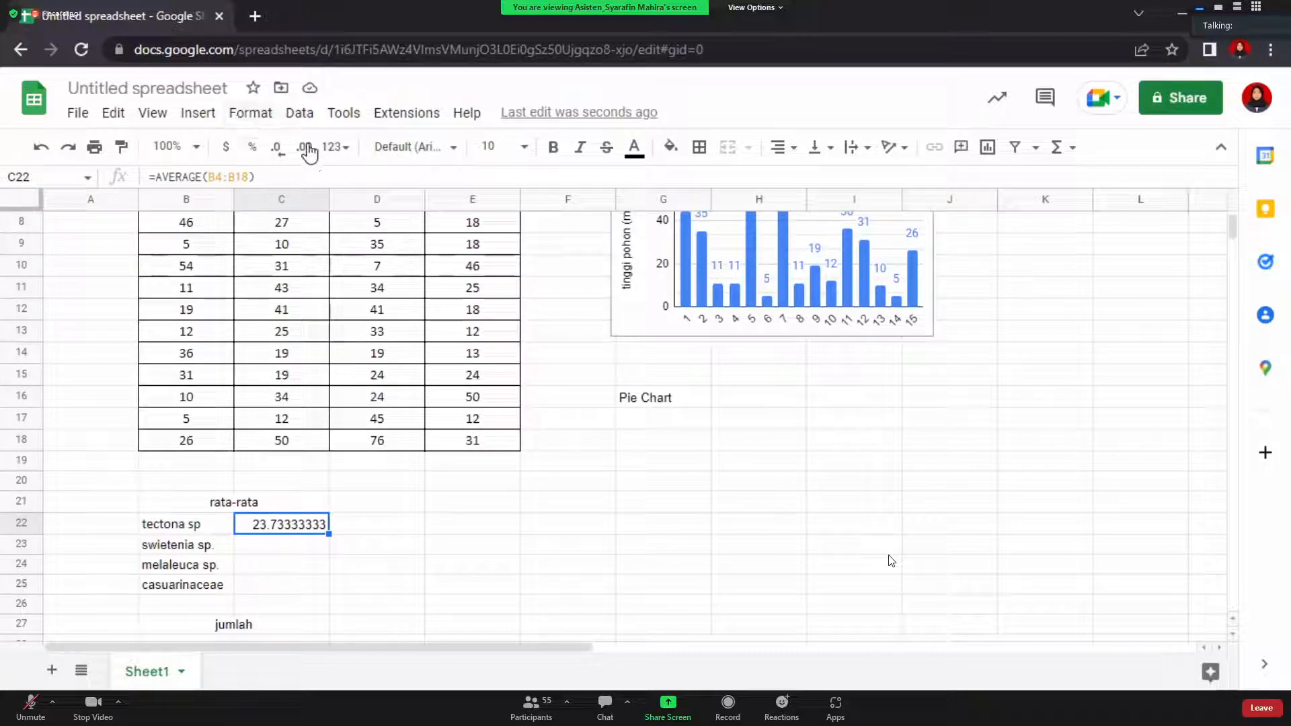
Reduce the C22 average to two decimal places so it shows 23.73
{"action": "left_click", "coordinate": [282, 155]}
{"action": "left_click", "coordinate": [282, 154]}
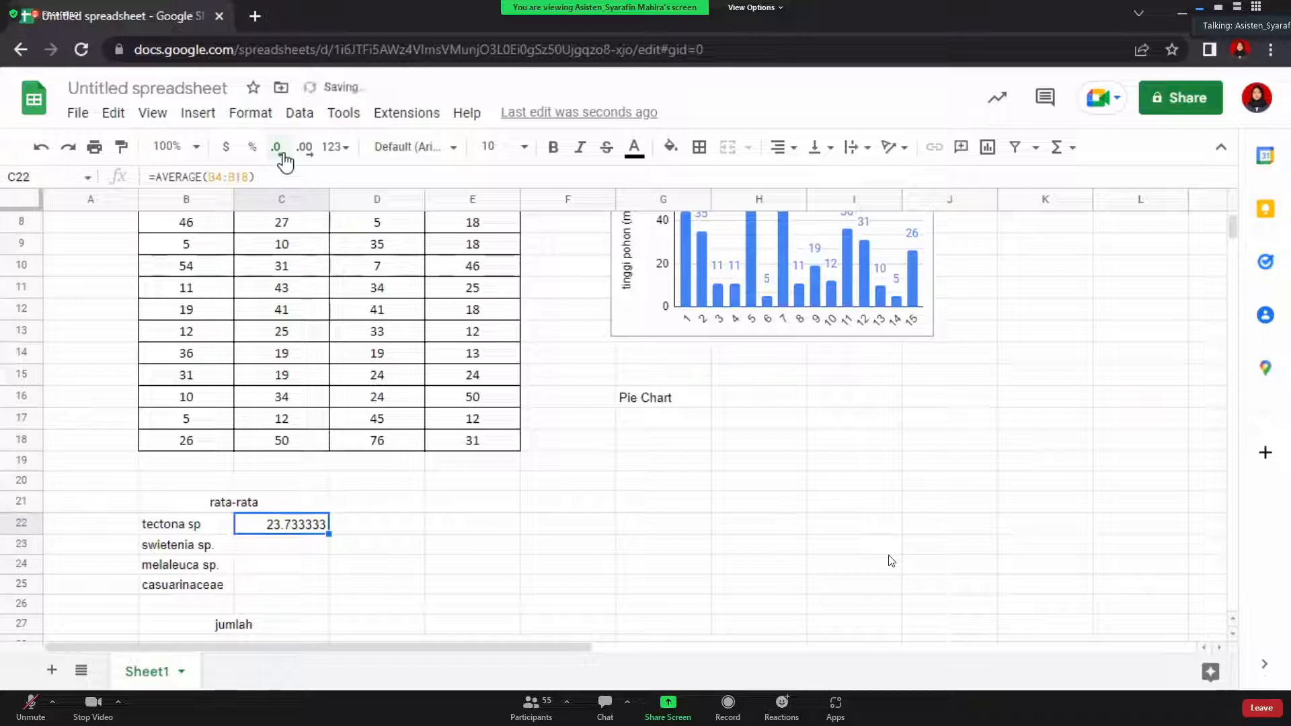
{"action": "left_click", "coordinate": [283, 156]}
{"action": "left_click", "coordinate": [283, 156]}
{"action": "left_click", "coordinate": [285, 160]}
{"action": "left_click", "coordinate": [285, 160]}
{"action": "left_click", "coordinate": [285, 550]}
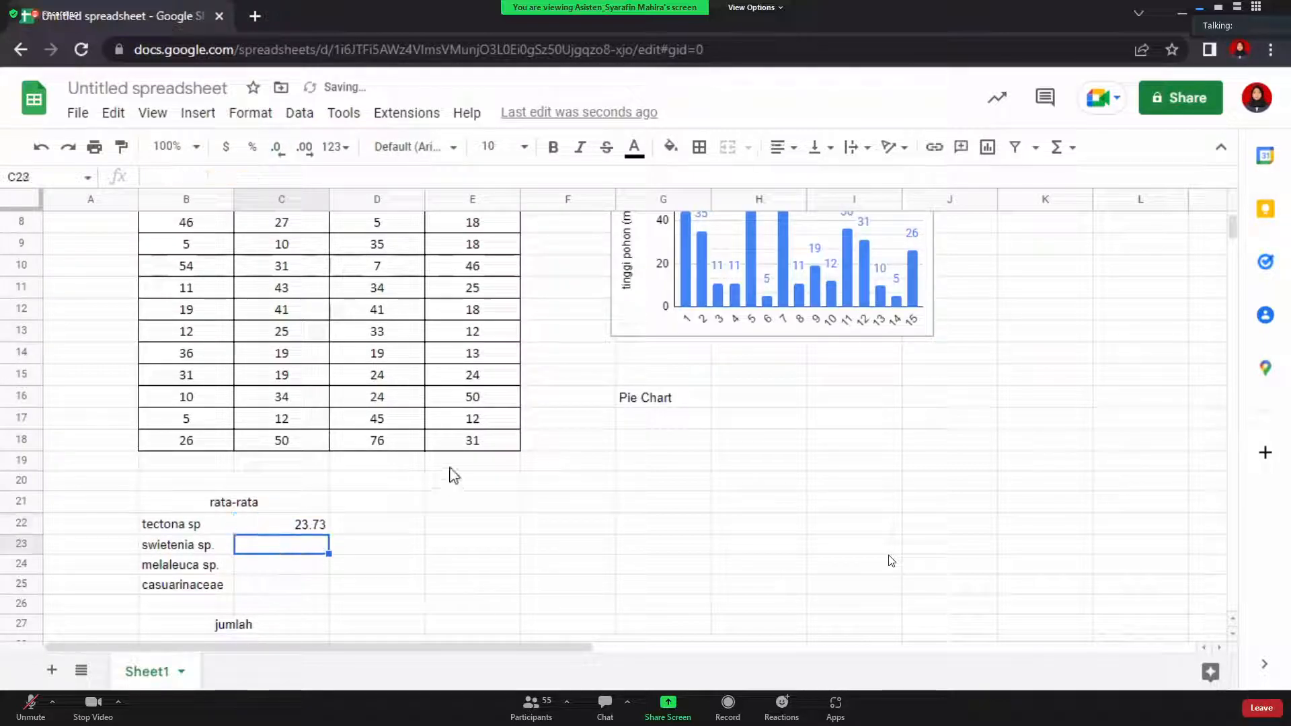
Enter an AVERAGE formula over the Swietenia sp. column in C23
{"action": "type", "text": "=a"}
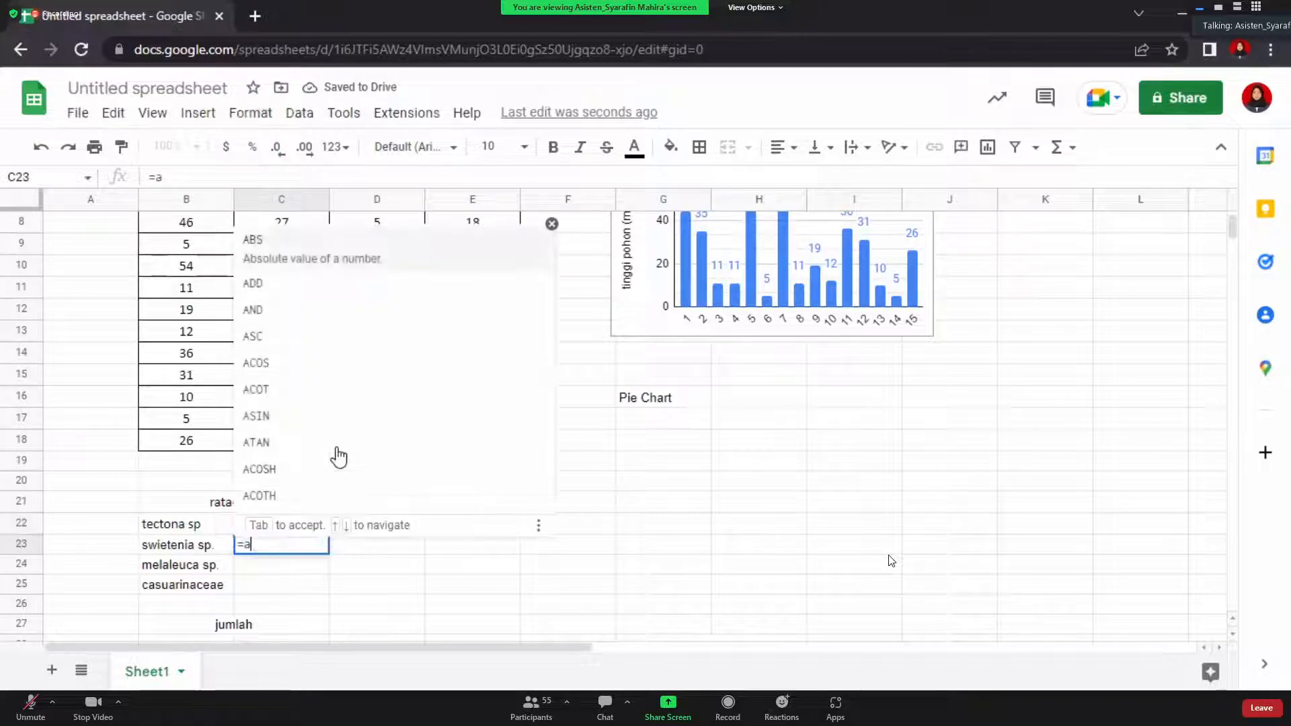
{"action": "type", "text": "v"}
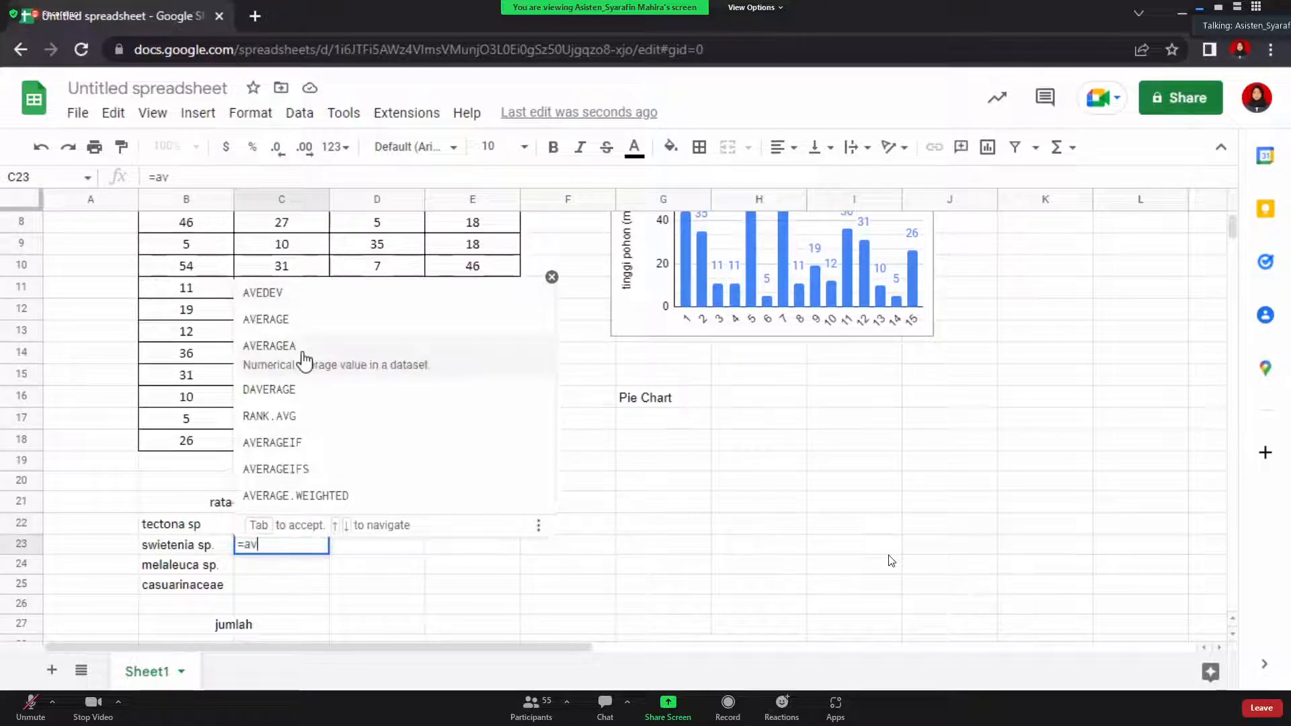
{"action": "left_click", "coordinate": [283, 323]}
{"action": "scroll", "coordinate": [317, 383], "scroll_direction": "up", "scroll_amount": 2}
{"action": "scroll", "coordinate": [317, 383], "scroll_direction": "up", "scroll_amount": 1}
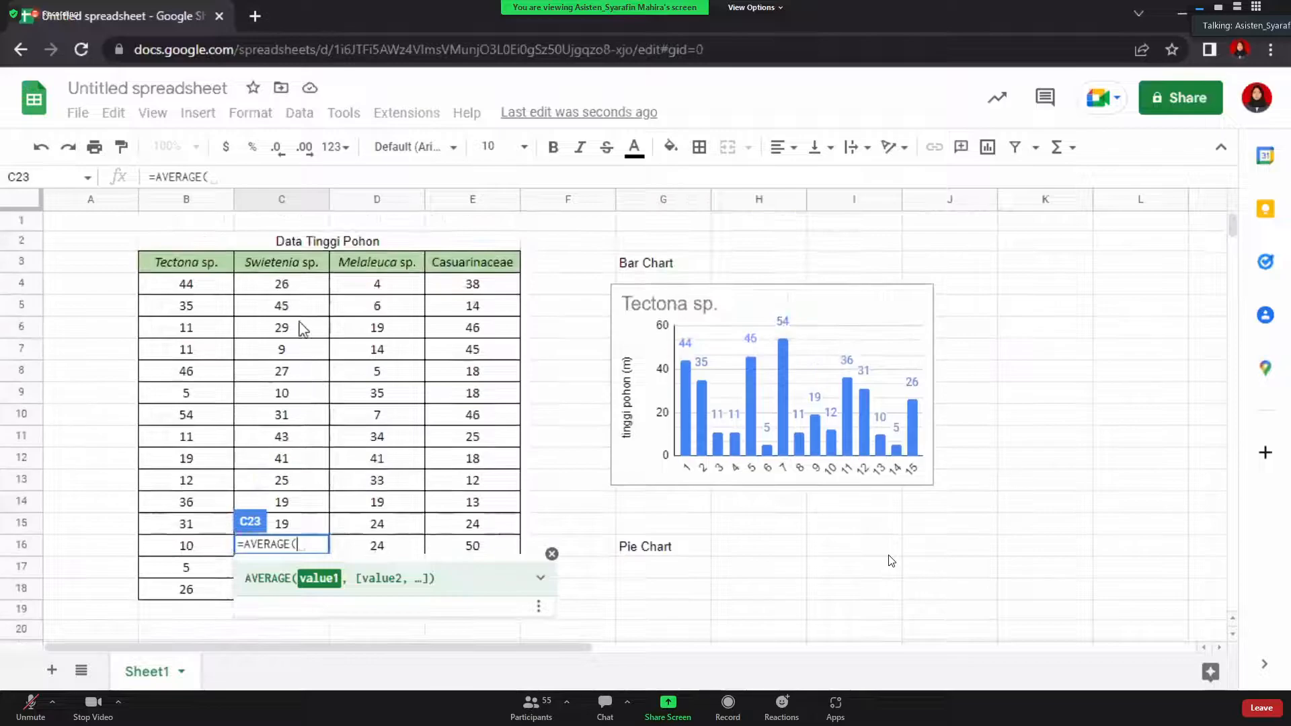
{"action": "left_click", "coordinate": [283, 285]}
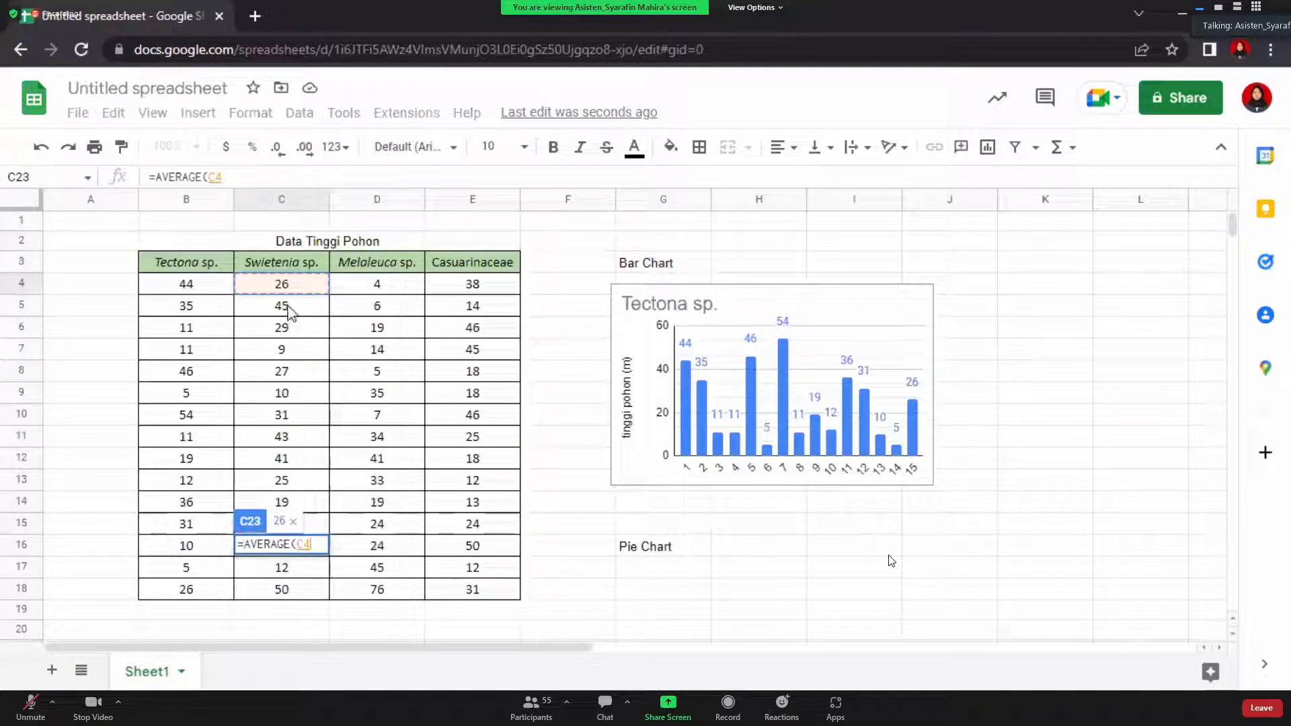
{"action": "left_click_drag", "start_coordinate": [282, 288], "coordinate": [286, 524]}
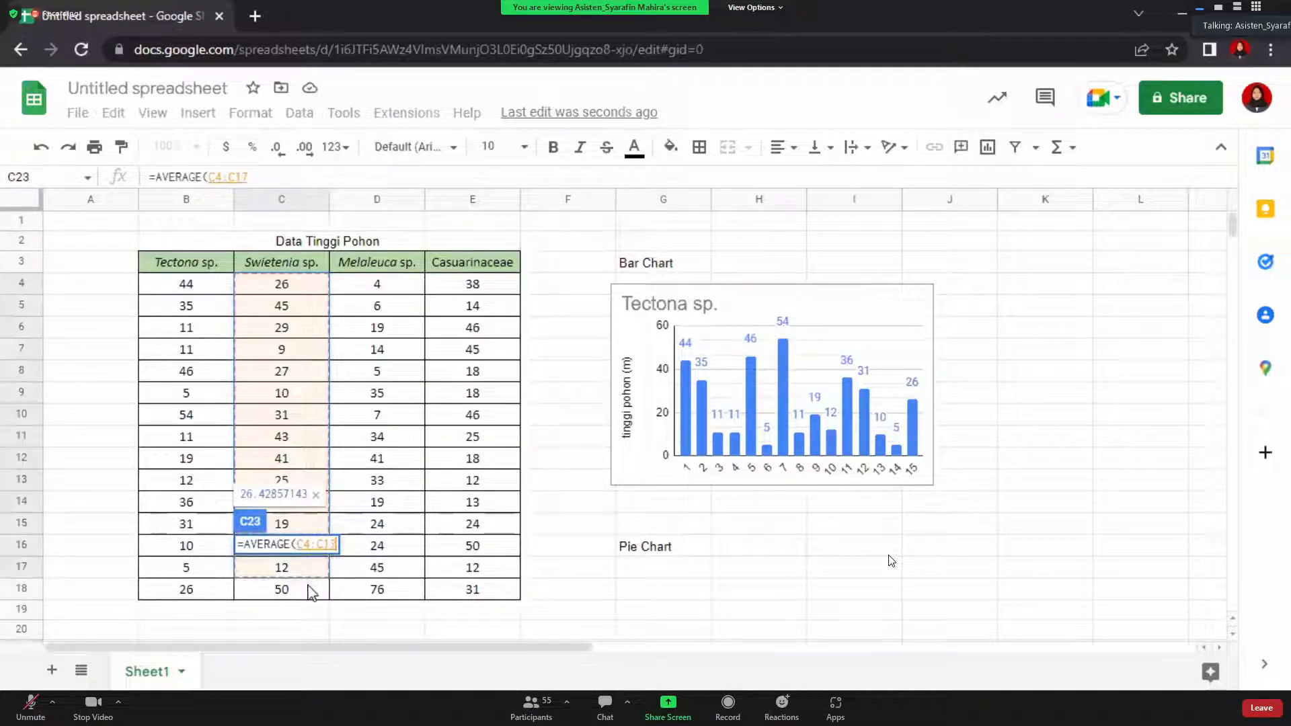
{"action": "key", "text": "Return"}
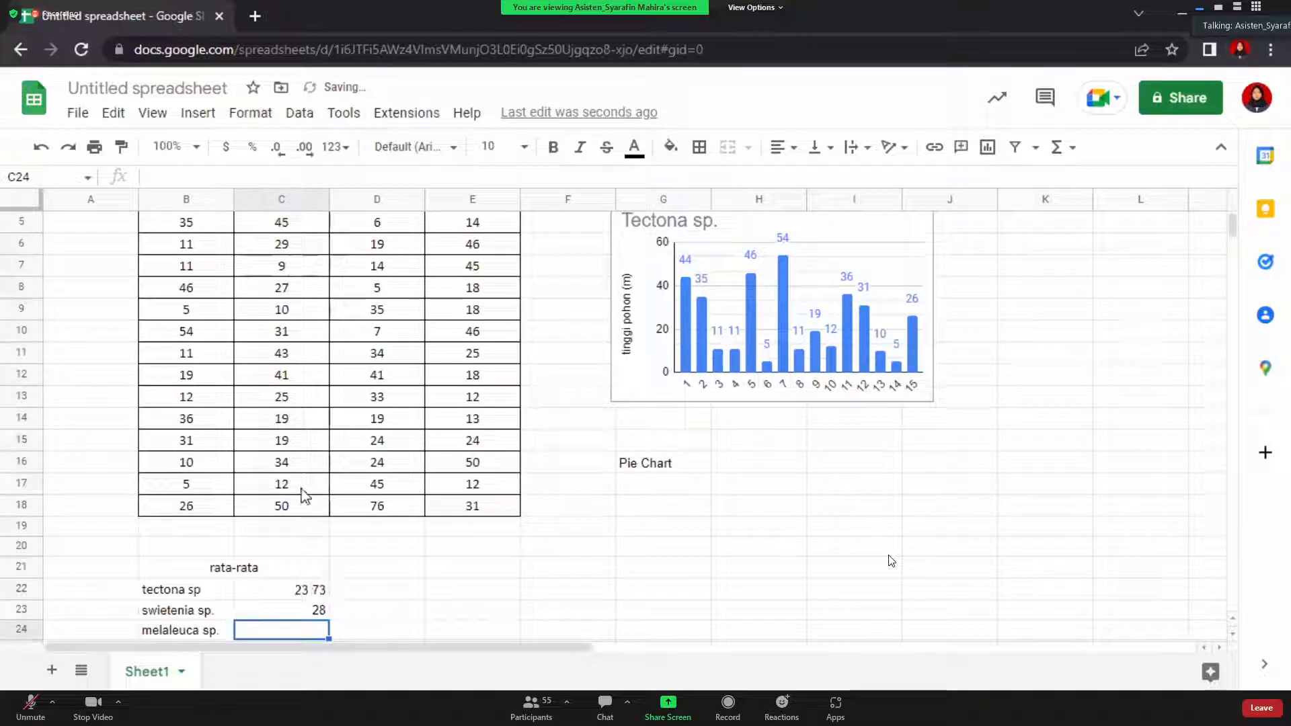
Enter =AVERAGE(D4:D18) in C24 for the Melaleuca sp. values
{"action": "type", "text": "="}
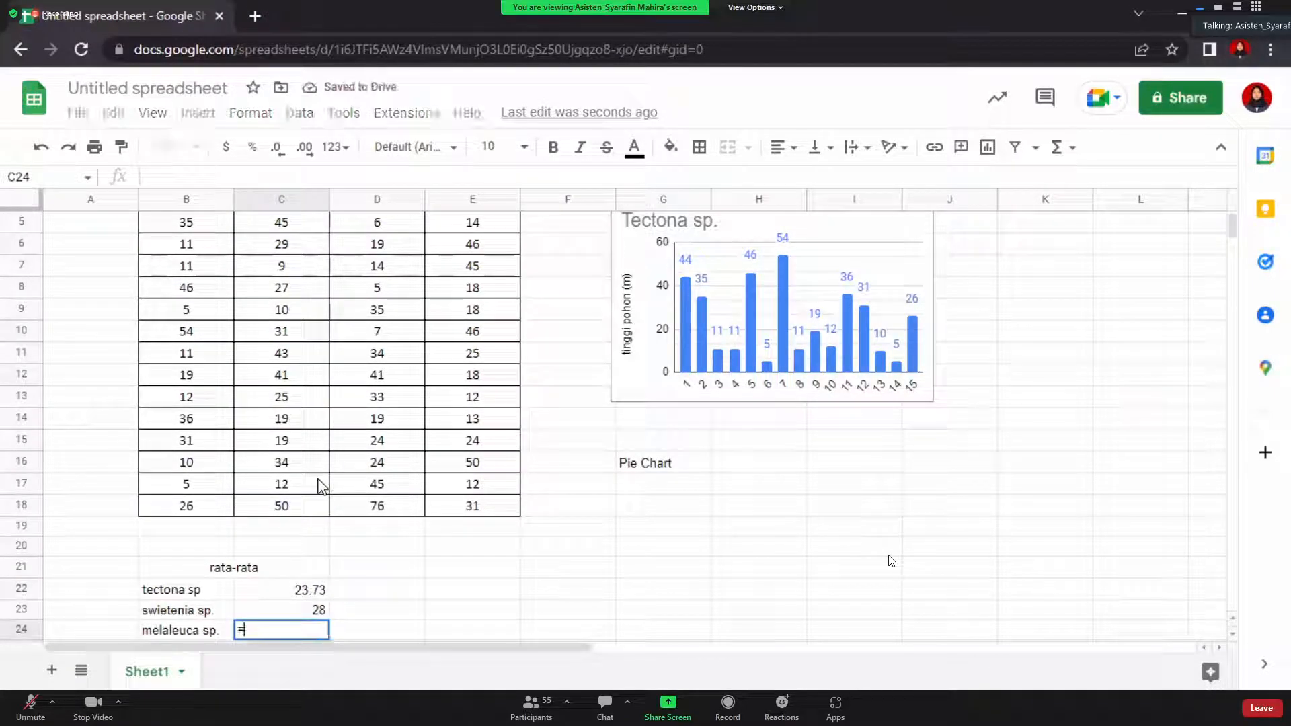
{"action": "type", "text": "verage"}
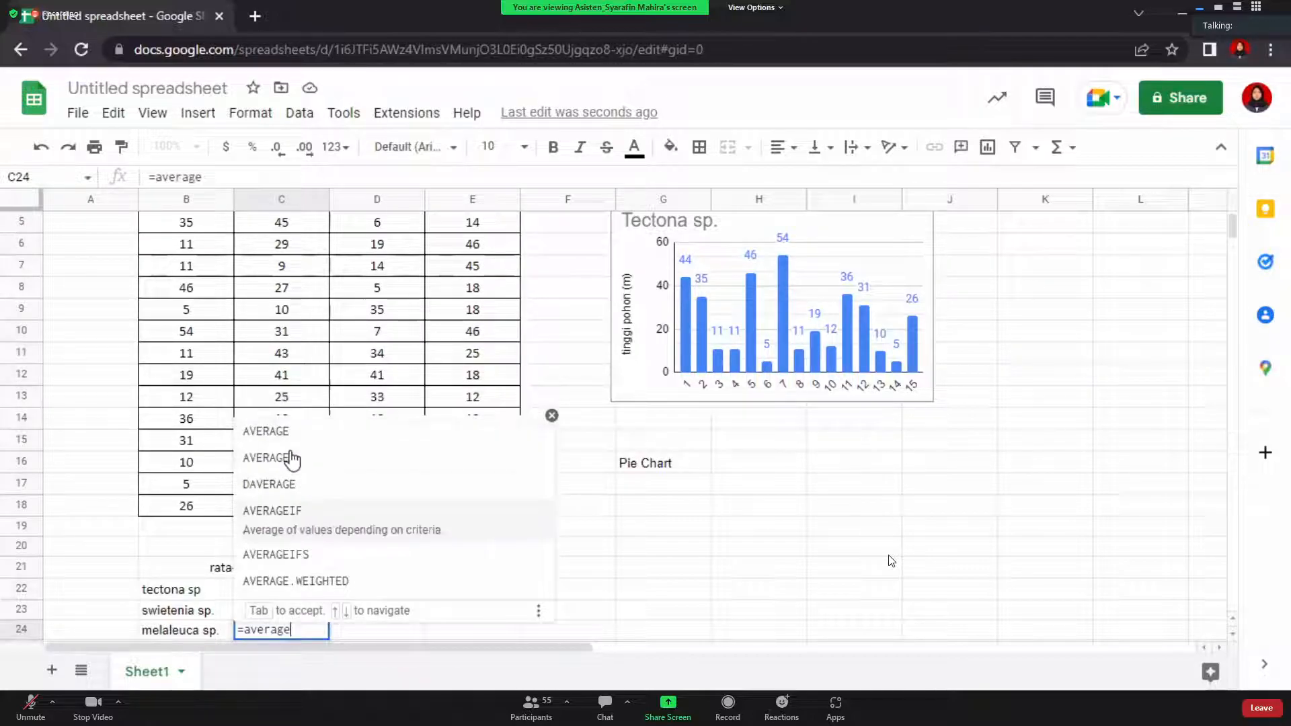
{"action": "left_click", "coordinate": [269, 436]}
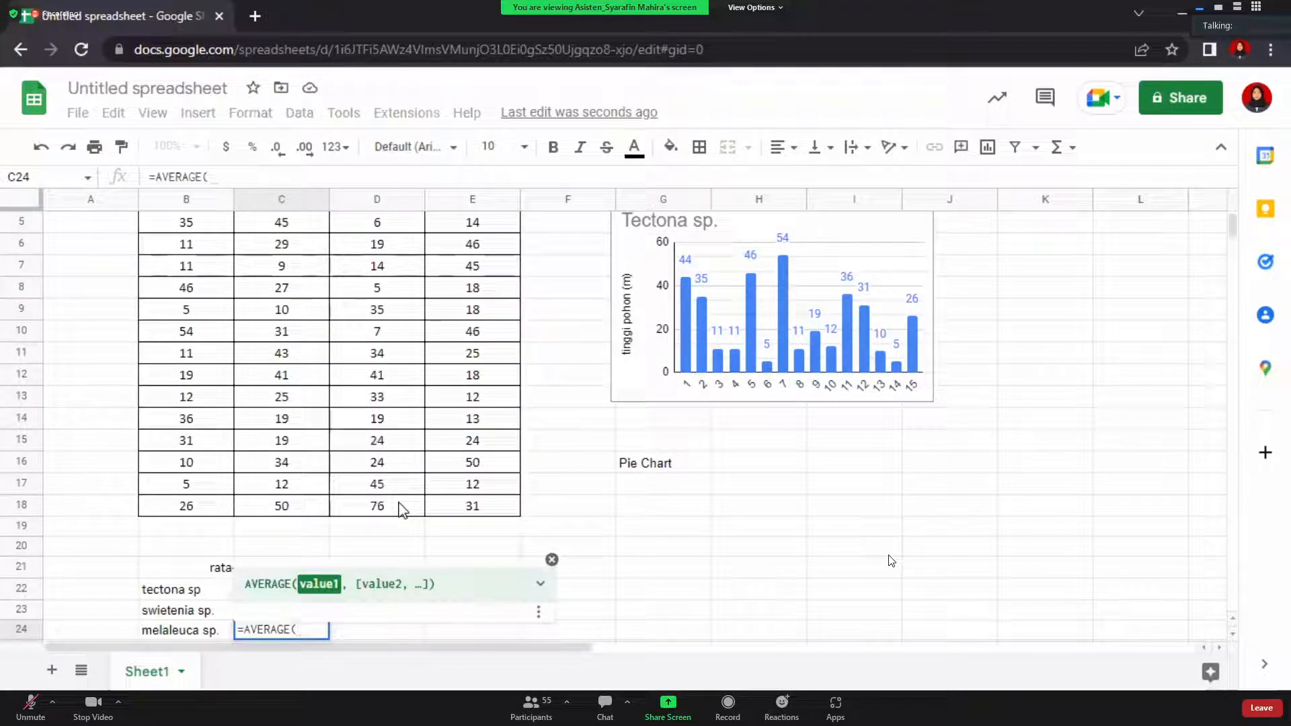
{"action": "scroll", "coordinate": [398, 497], "scroll_direction": "up", "scroll_amount": 2}
{"action": "left_click_drag", "start_coordinate": [376, 284], "coordinate": [401, 590]}
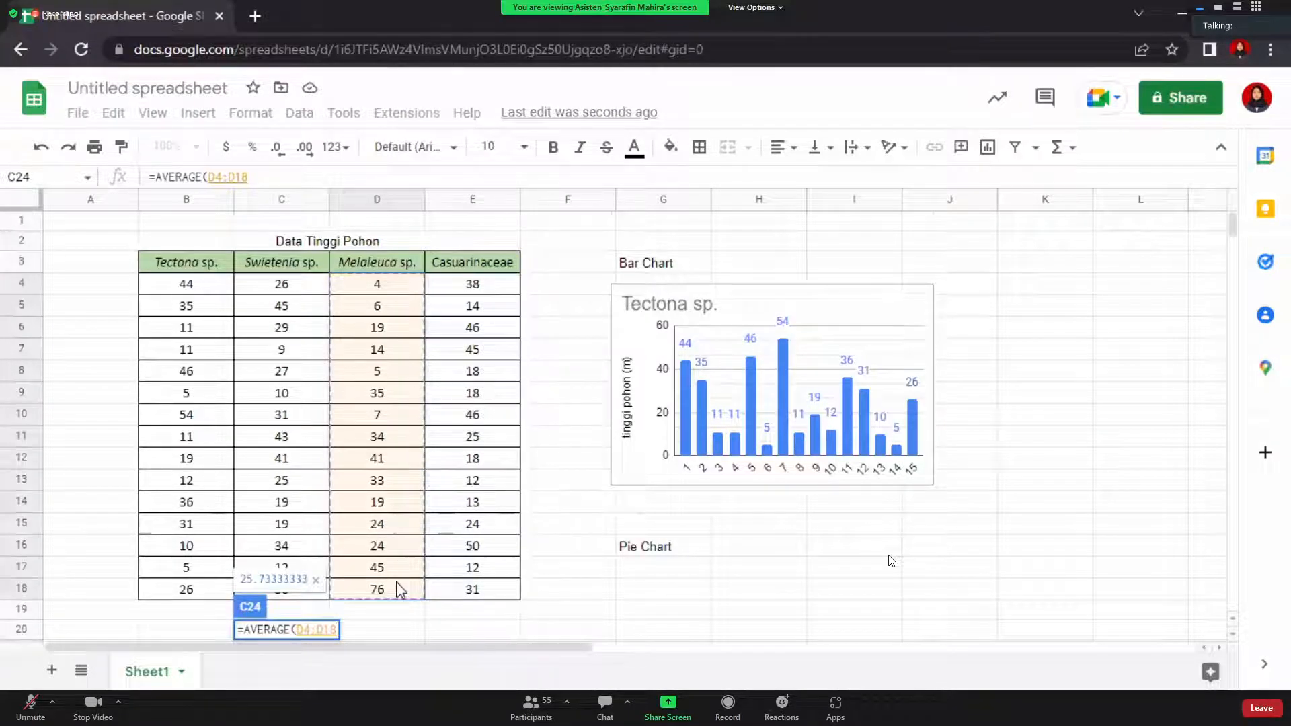
{"action": "key", "text": "Return"}
{"action": "scroll", "coordinate": [345, 542], "scroll_direction": "down", "scroll_amount": 1}
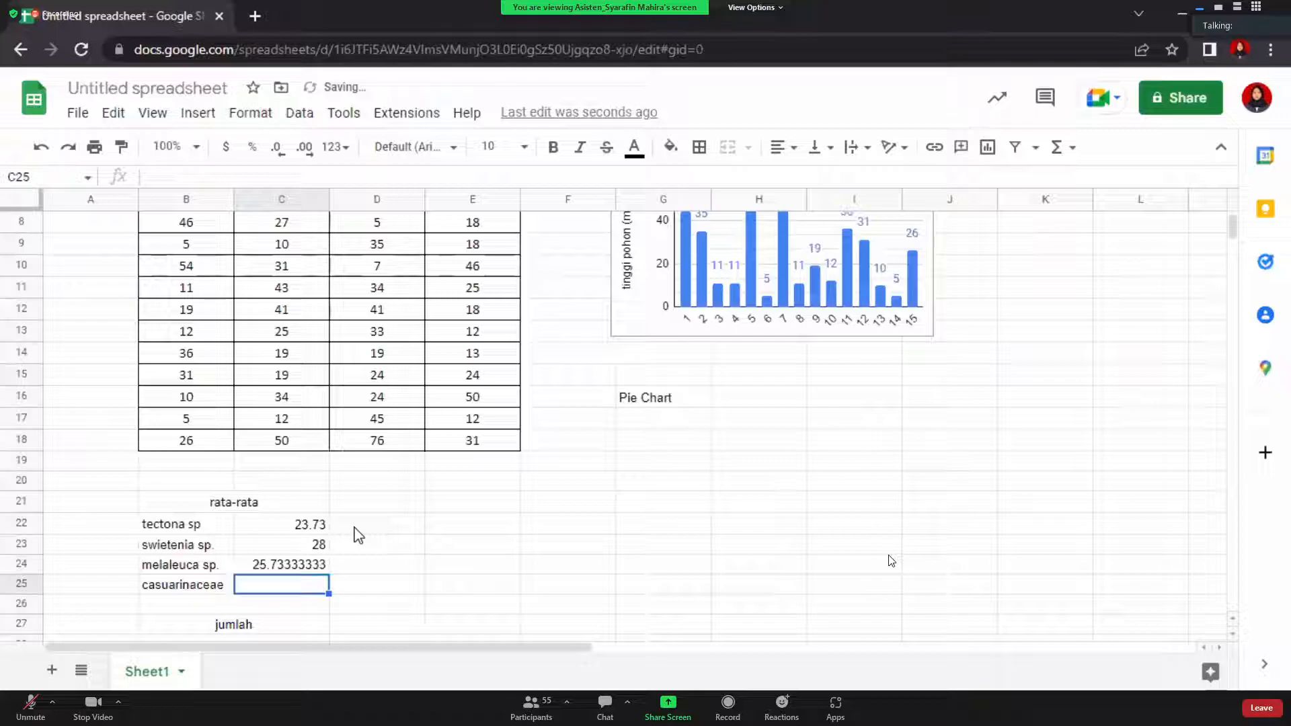
Enter an AVERAGE formula over the Casuarinaceae column in C25
{"action": "type", "text": "=ave"}
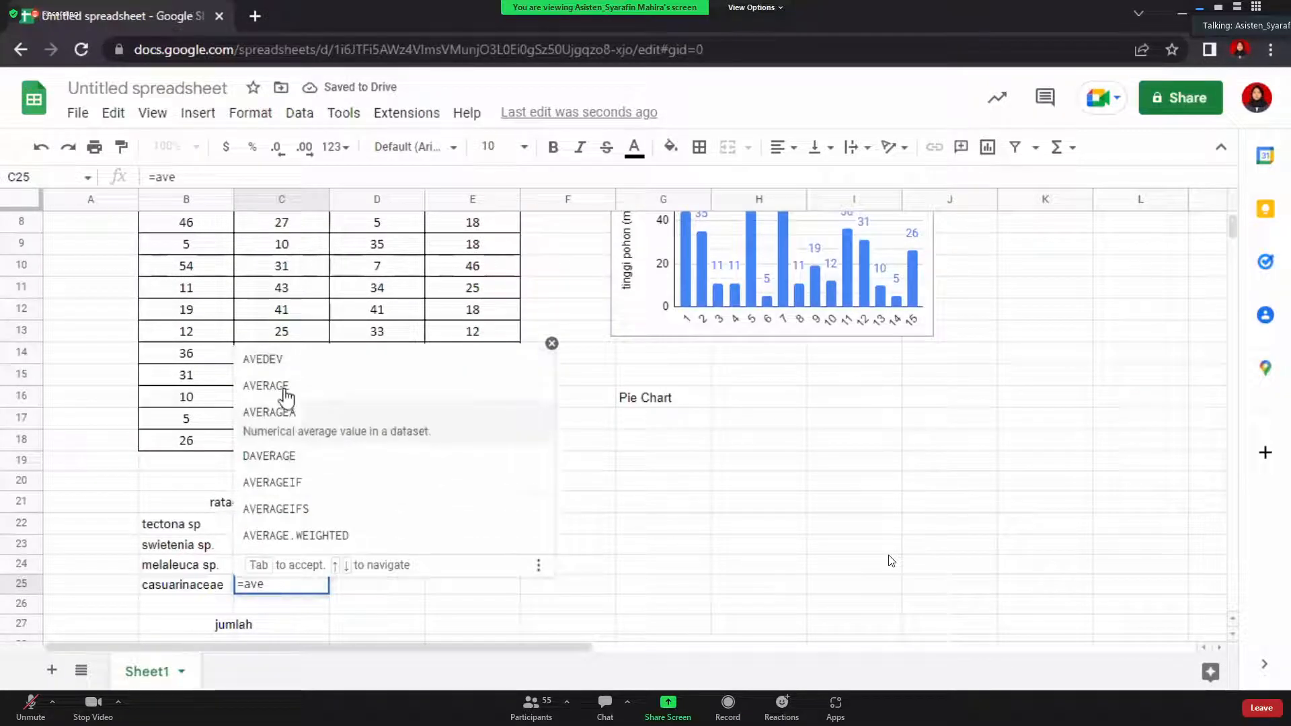
{"action": "left_click", "coordinate": [288, 399]}
{"action": "scroll", "coordinate": [521, 269], "scroll_direction": "up", "scroll_amount": 2}
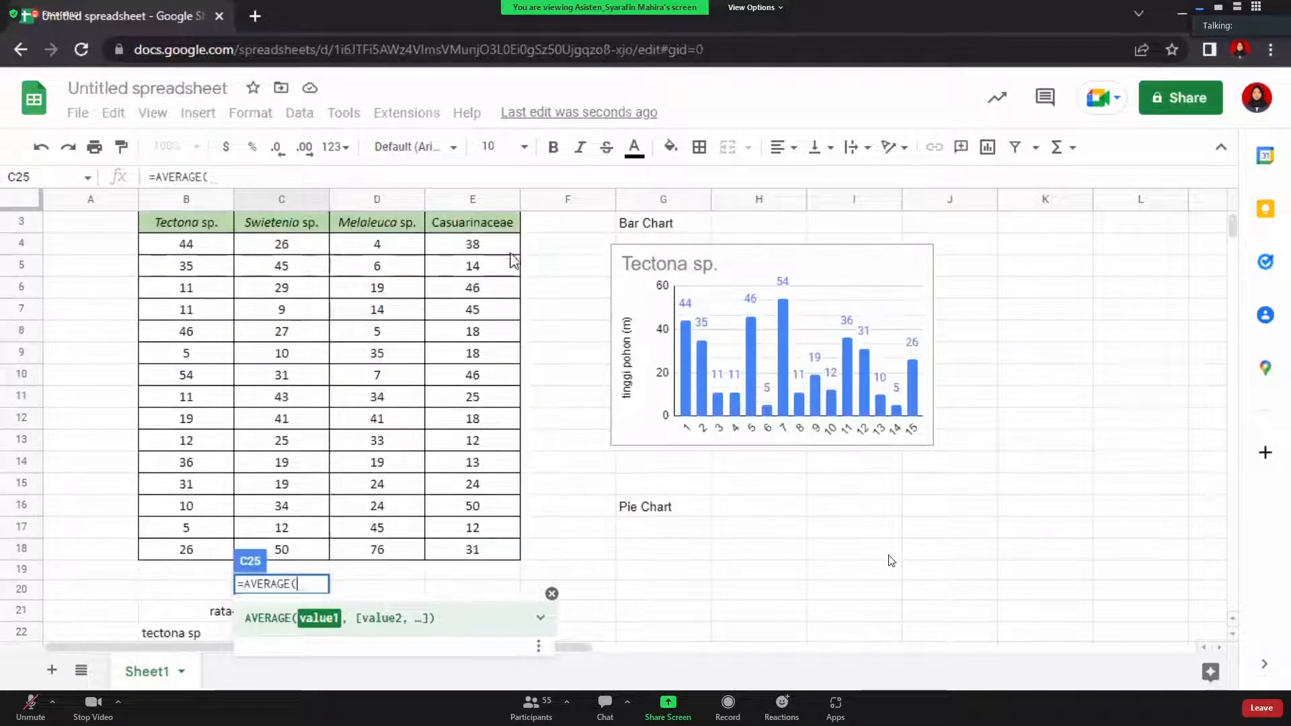
{"action": "left_click_drag", "start_coordinate": [495, 250], "coordinate": [519, 549]}
{"action": "key", "text": "Return"}
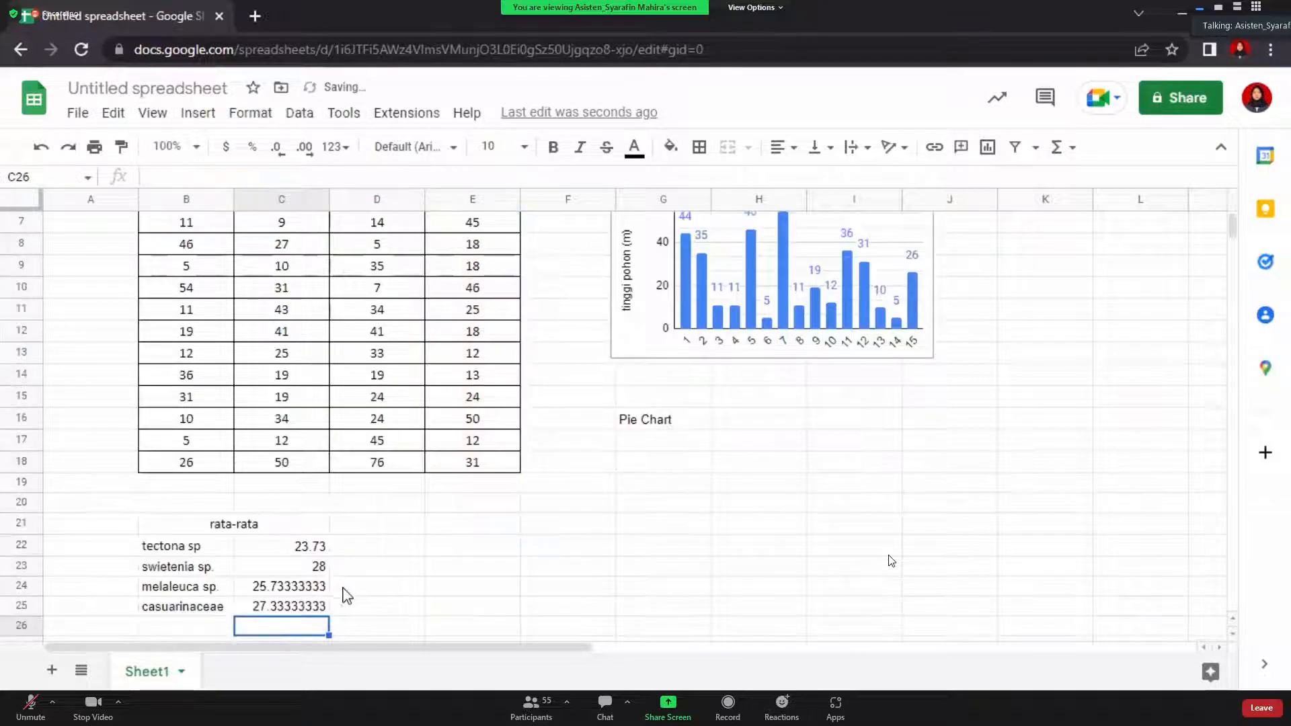
Trim the melaleuca and casuarinaceae averages to two decimals, showing 25.73 and 27.33
{"action": "left_click", "coordinate": [306, 586]}
{"action": "left_click", "coordinate": [285, 146]}
{"action": "left_click", "coordinate": [286, 146]}
{"action": "left_click", "coordinate": [287, 146]}
{"action": "left_click", "coordinate": [286, 147]}
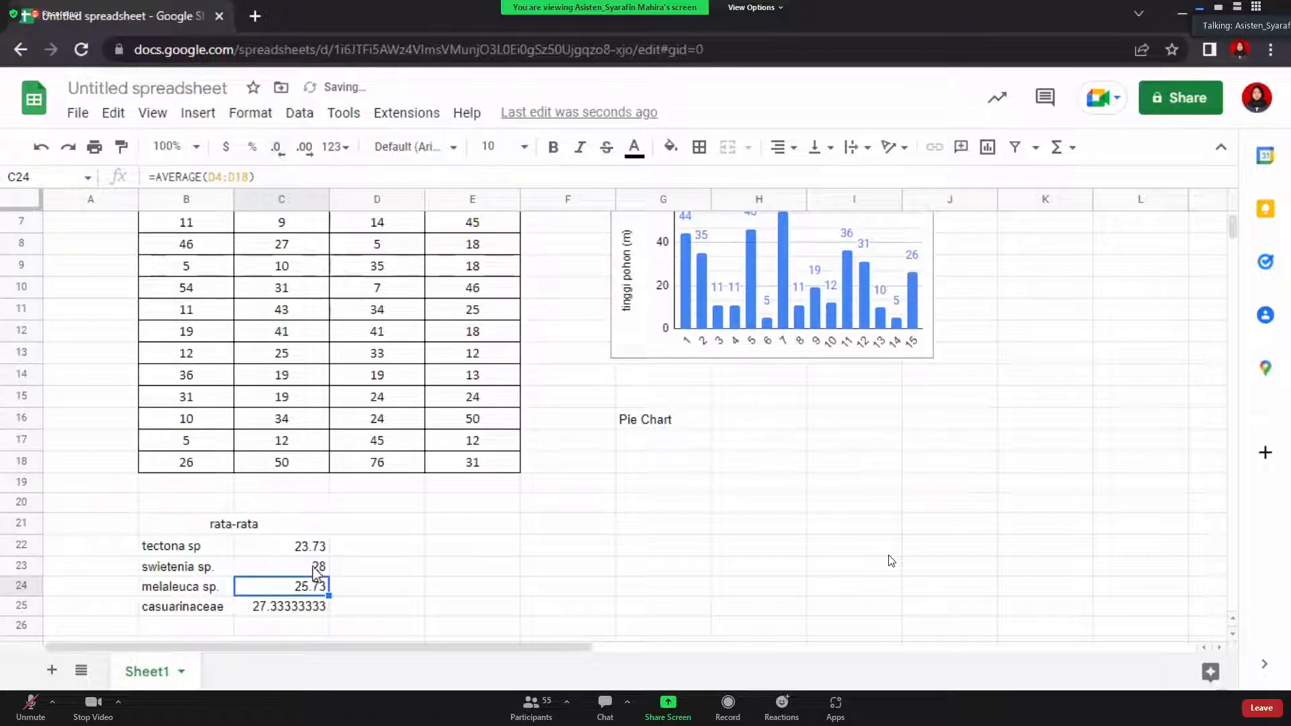
{"action": "left_click", "coordinate": [262, 610]}
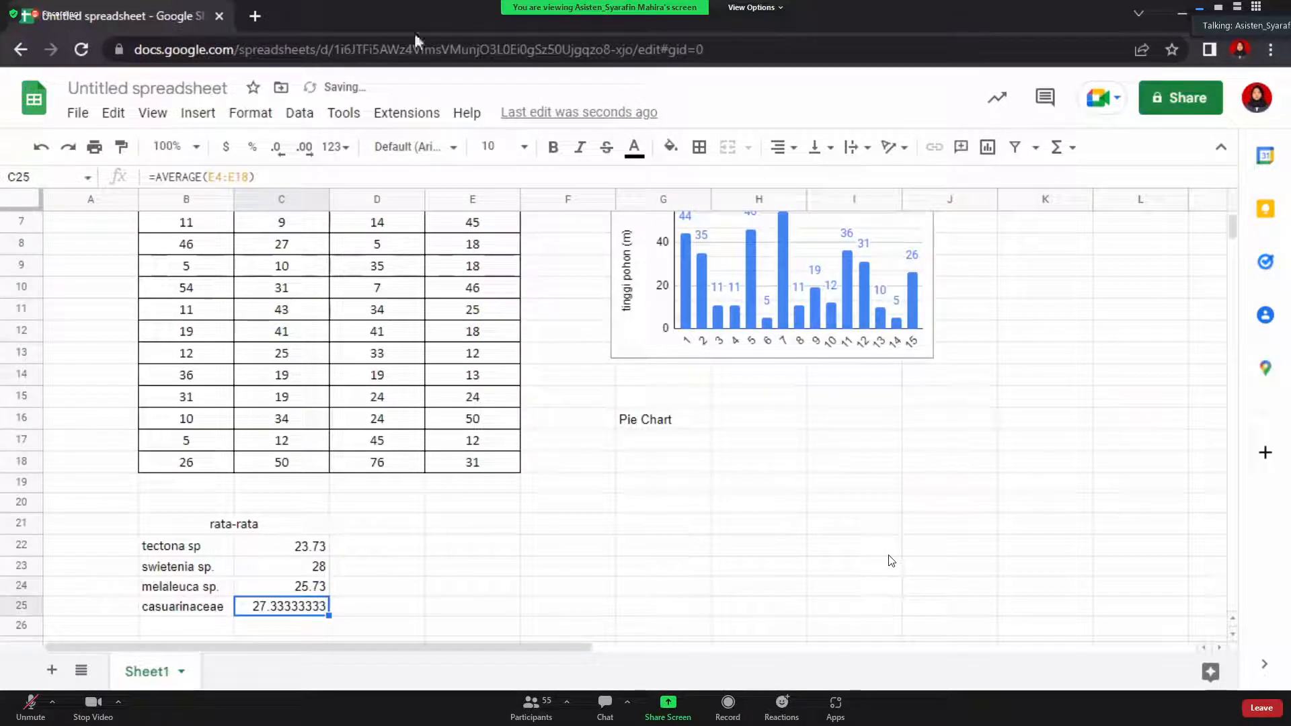
{"action": "left_click", "coordinate": [277, 151]}
{"action": "left_click", "coordinate": [277, 148]}
{"action": "left_click", "coordinate": [277, 148]}
{"action": "left_click", "coordinate": [277, 148]}
{"action": "left_click", "coordinate": [277, 148]}
{"action": "left_click", "coordinate": [457, 551]}
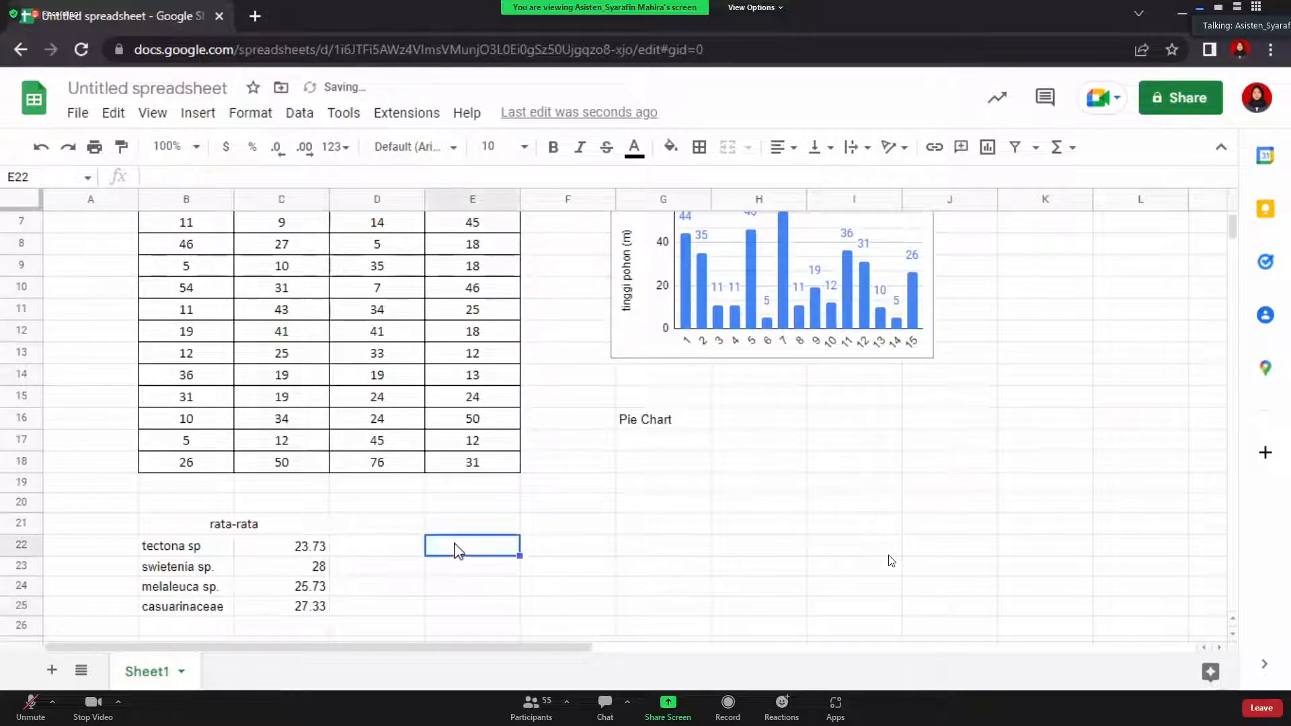
{"action": "scroll", "coordinate": [457, 552], "scroll_direction": "down", "scroll_amount": 2}
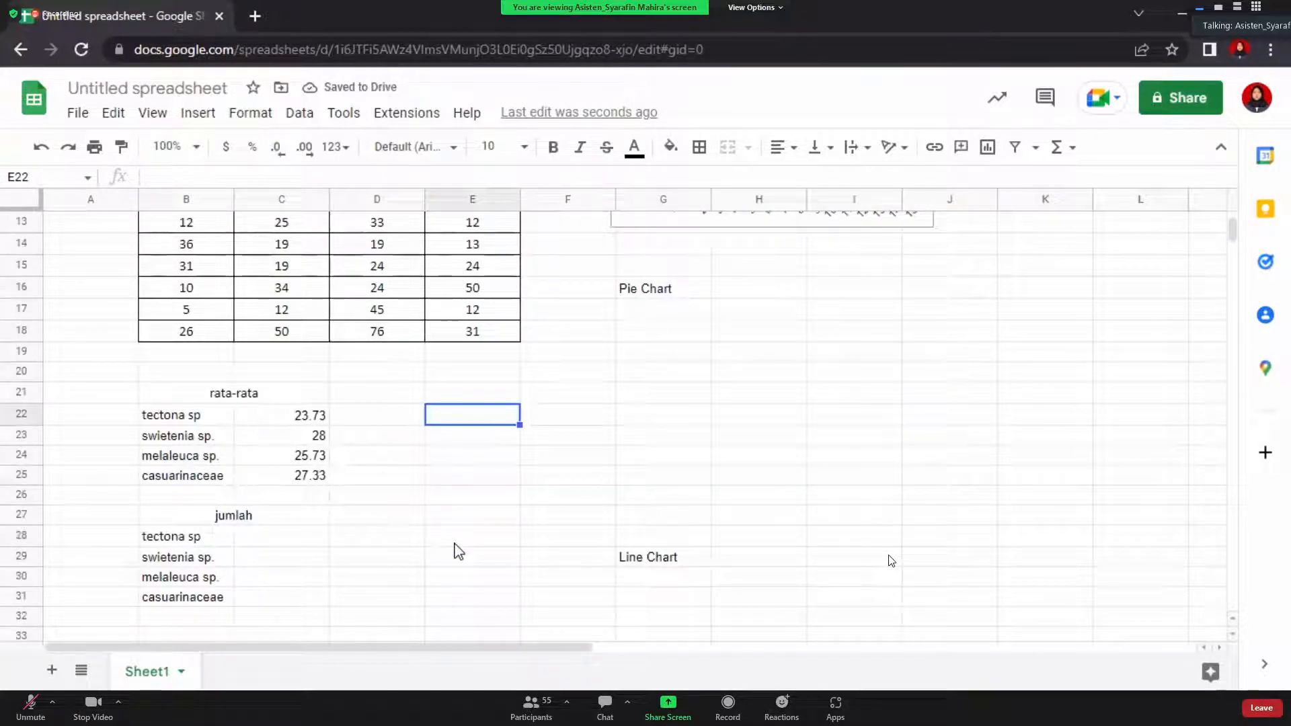
Select B22:C25, the four species names with their averages 23.73, 28, 25.73 and 27.33
{"action": "scroll", "coordinate": [329, 375], "scroll_direction": "up", "scroll_amount": 2}
{"action": "scroll", "coordinate": [331, 375], "scroll_direction": "down", "scroll_amount": 1}
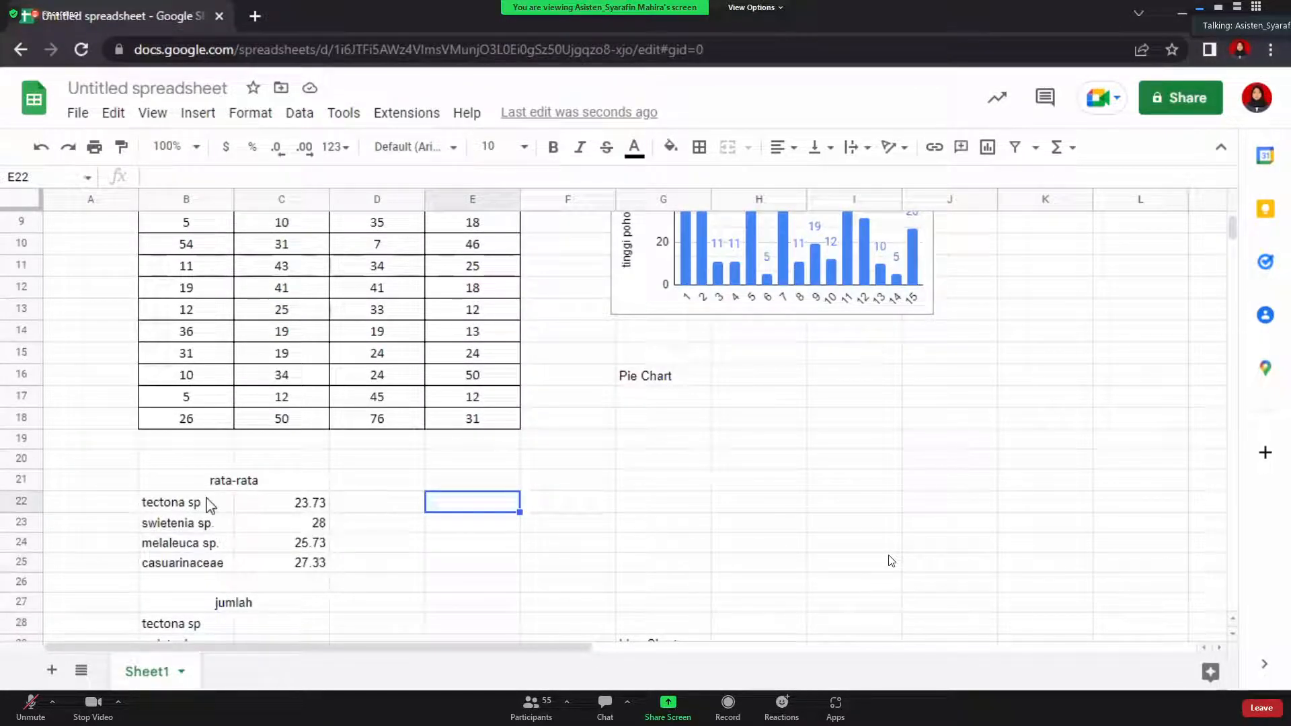
{"action": "left_click_drag", "start_coordinate": [173, 485], "coordinate": [287, 548]}
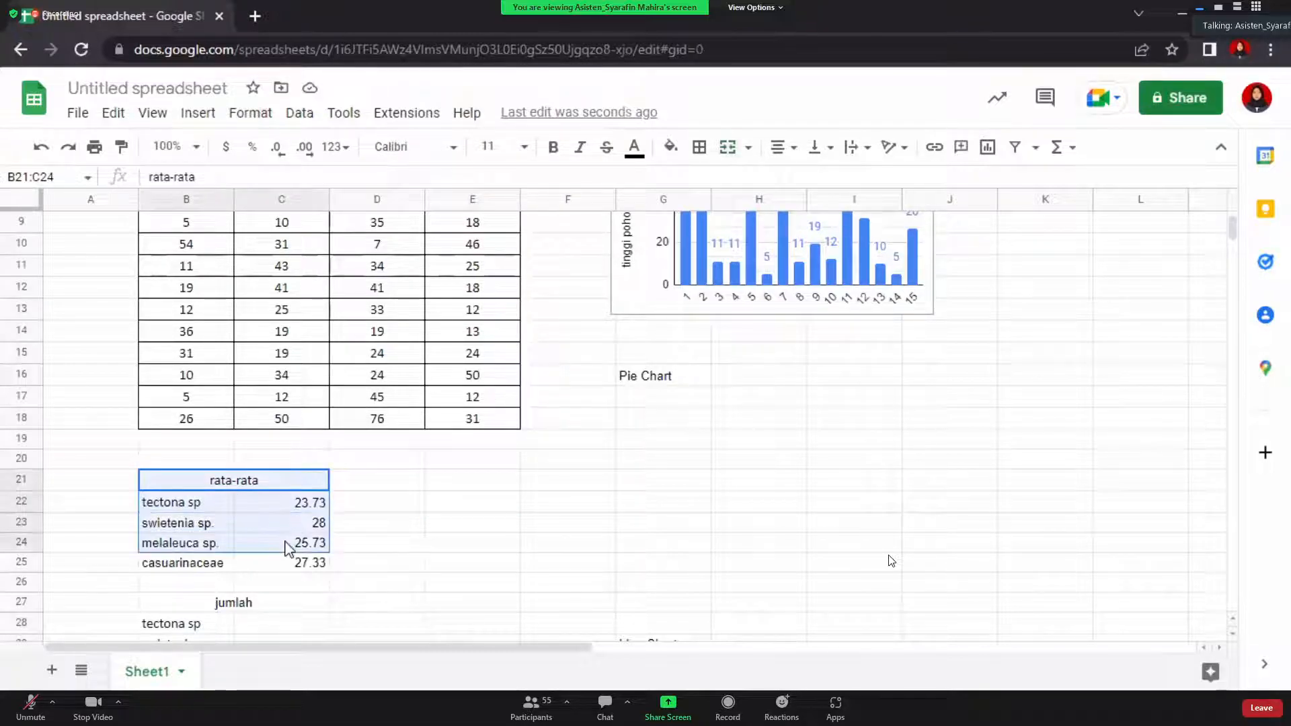
{"action": "left_click", "coordinate": [603, 508]}
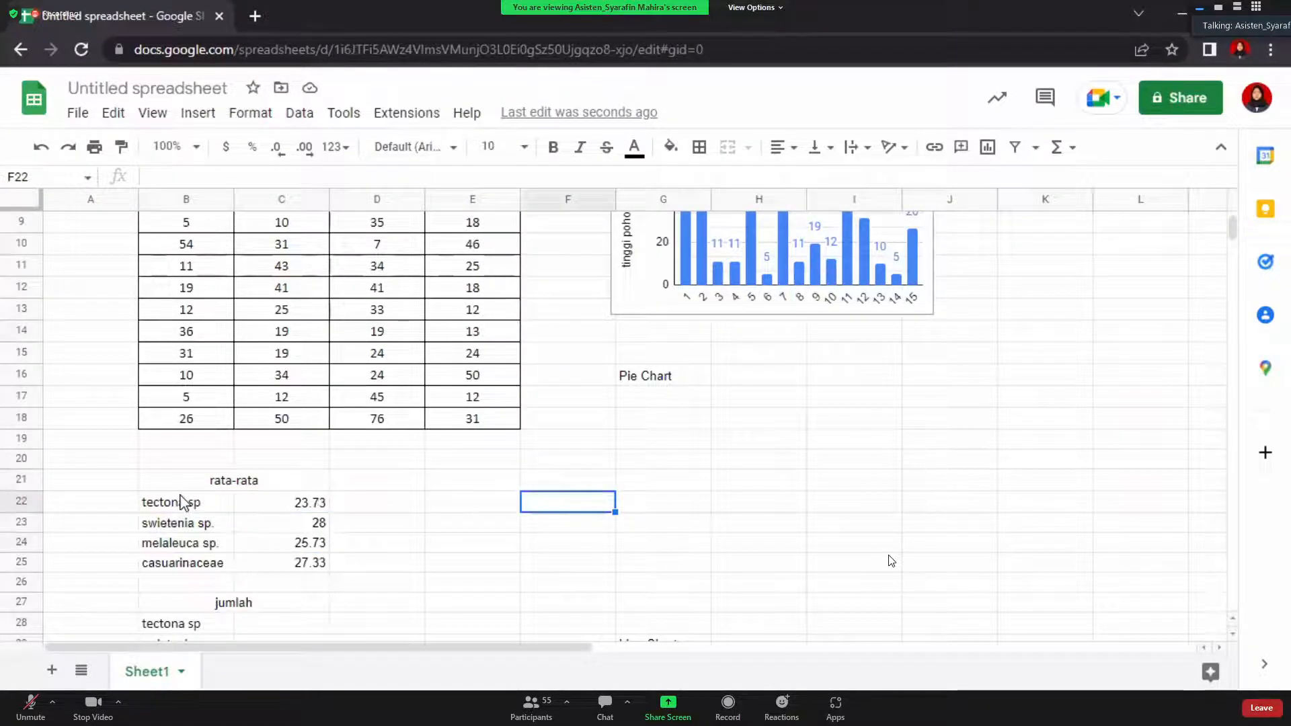
{"action": "left_click", "coordinate": [147, 503]}
{"action": "left_click_drag", "start_coordinate": [188, 513], "coordinate": [303, 571]}
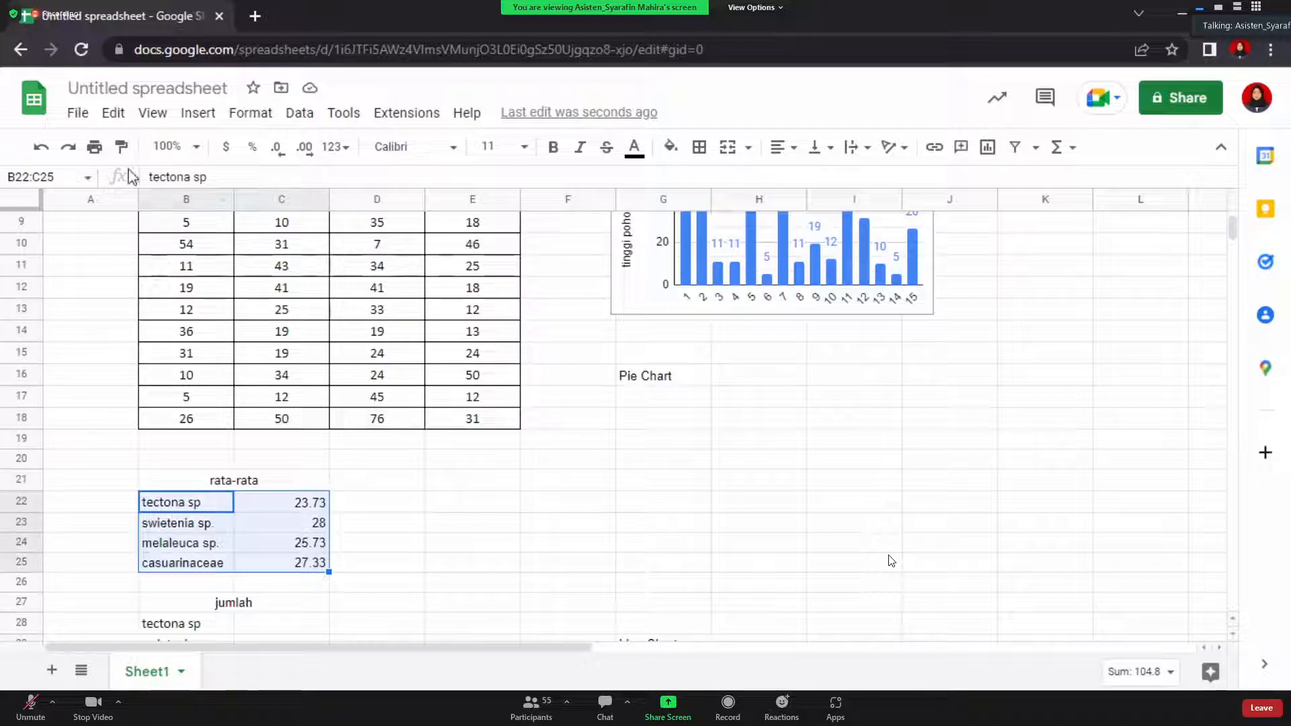
Insert a chart from the averages and change its type from Column chart to Pie chart
{"action": "left_click", "coordinate": [200, 120]}
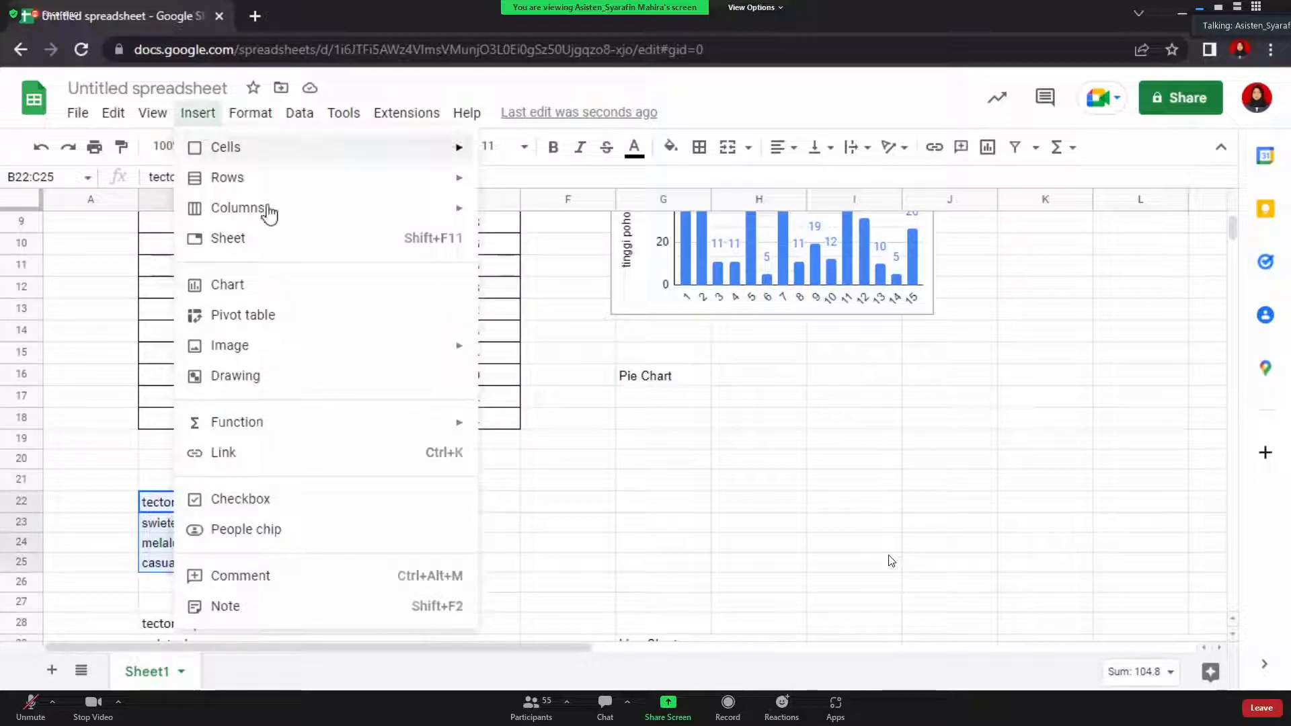
{"action": "left_click", "coordinate": [303, 287]}
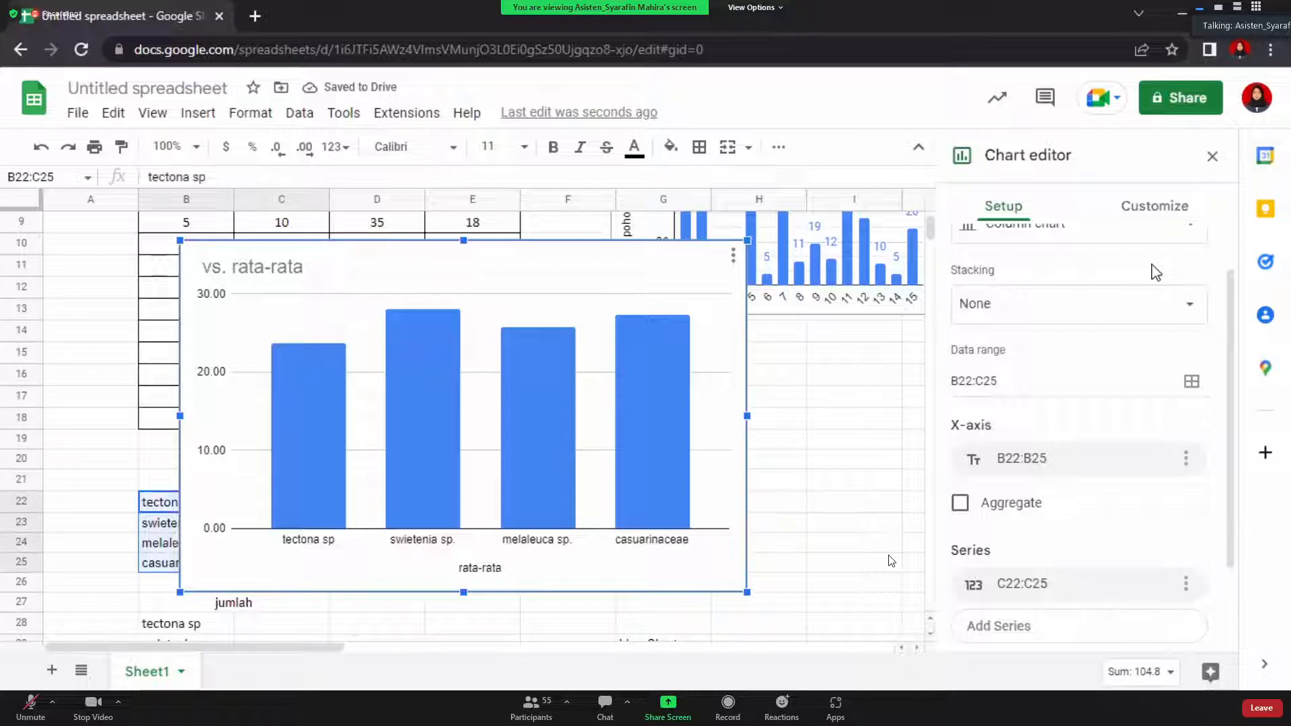
{"action": "left_click", "coordinate": [1168, 210]}
{"action": "left_click", "coordinate": [994, 209]}
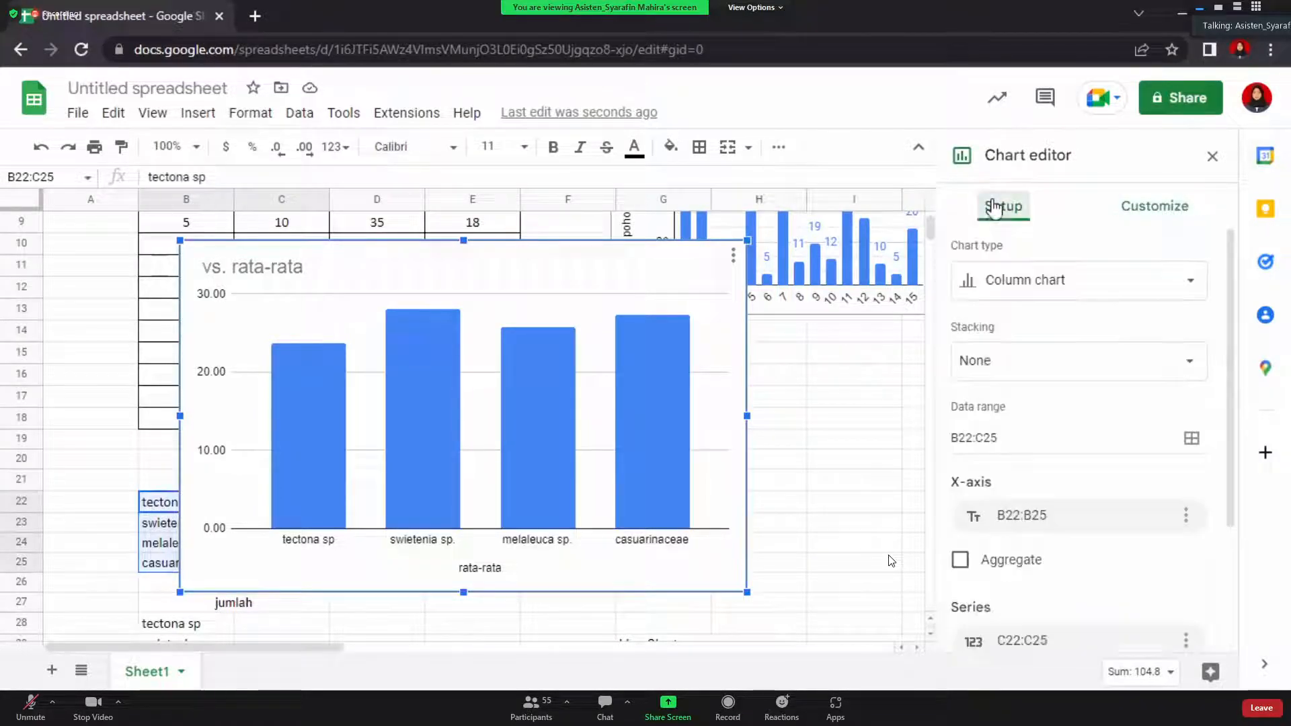
{"action": "left_click", "coordinate": [1020, 294]}
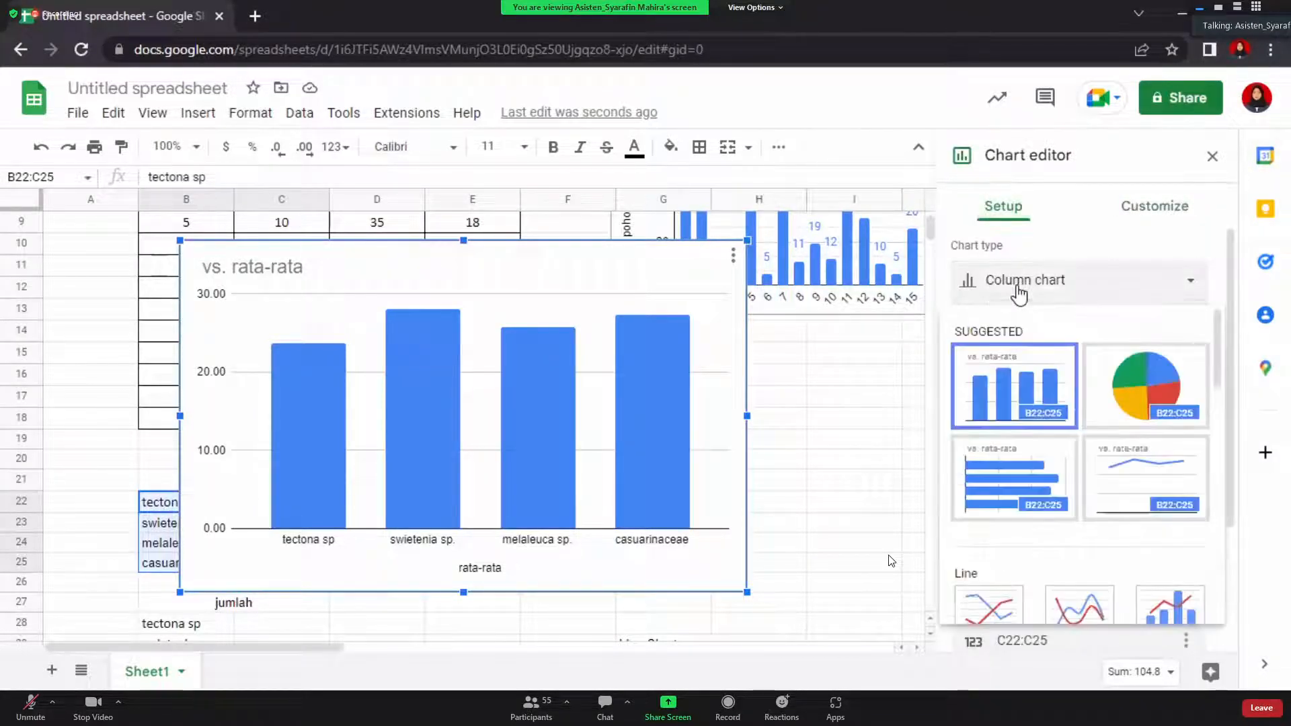
{"action": "left_click", "coordinate": [1160, 404]}
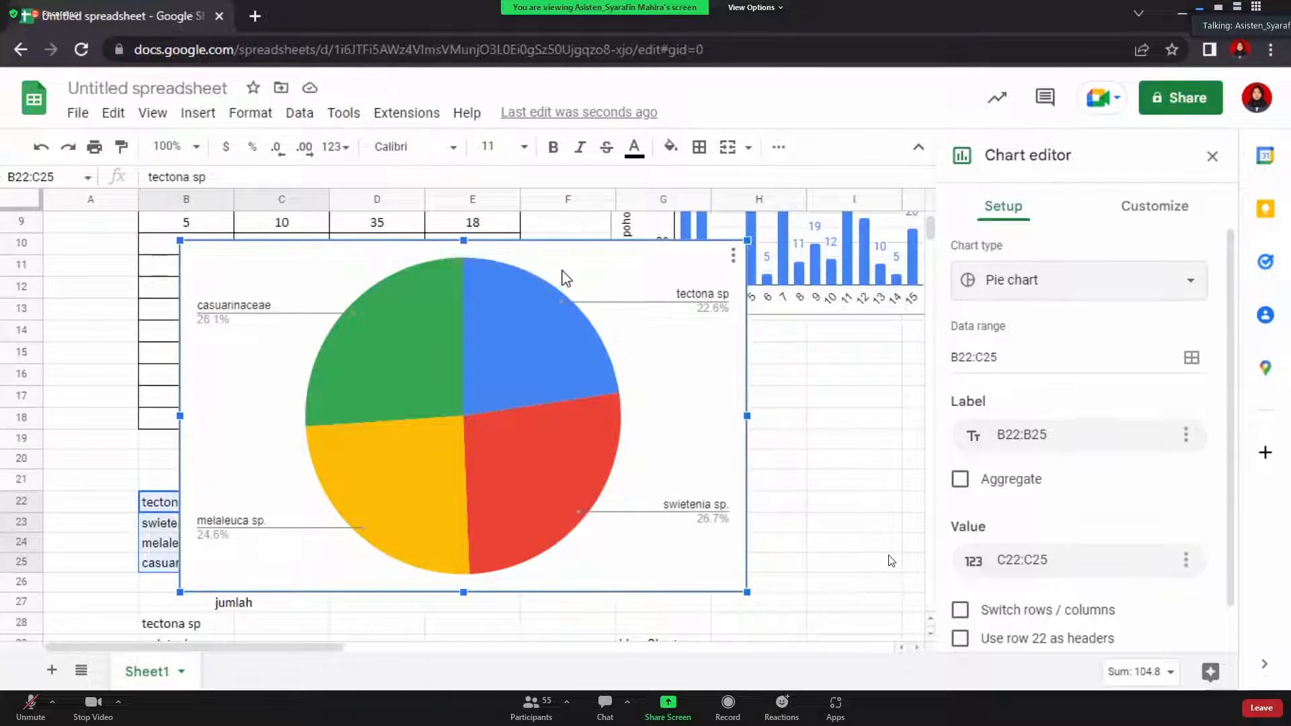
Shrink the pie chart, place it under the Pie Chart label, and close the Chart editor
{"action": "left_click_drag", "start_coordinate": [634, 281], "coordinate": [801, 334]}
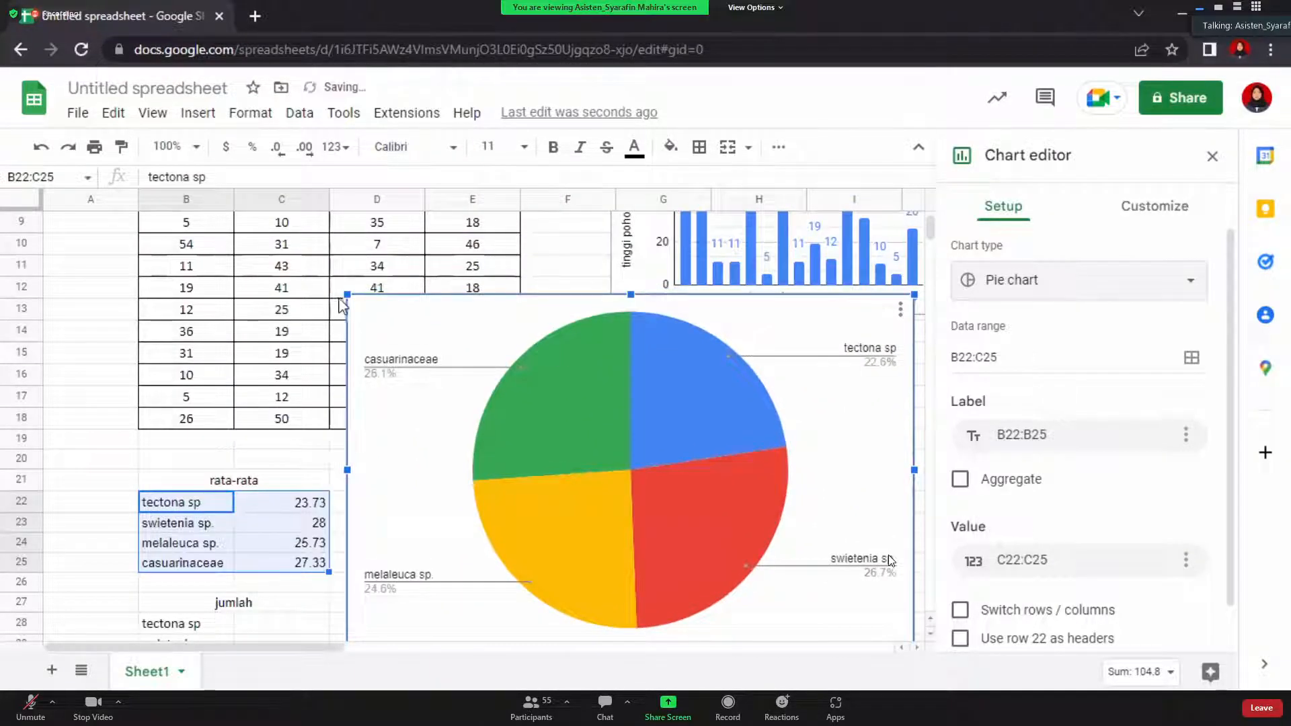
{"action": "left_click_drag", "start_coordinate": [345, 296], "coordinate": [557, 426]}
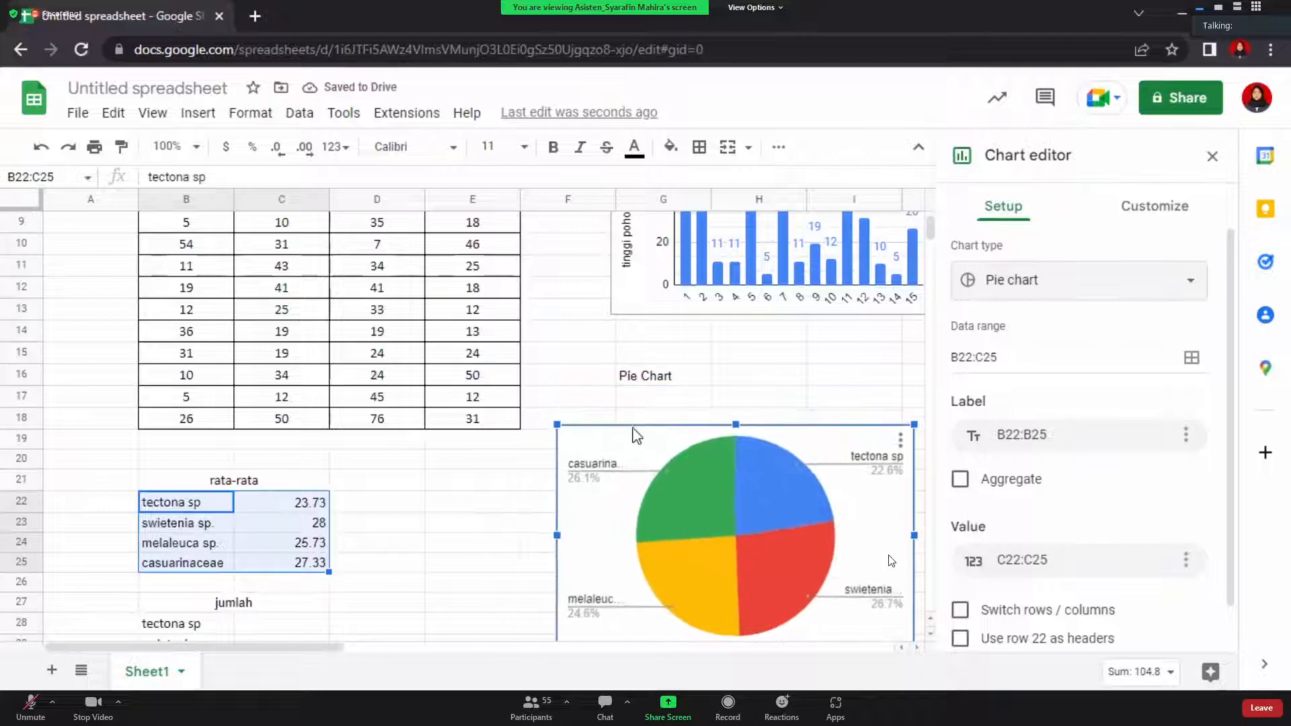
{"action": "left_click_drag", "start_coordinate": [651, 452], "coordinate": [688, 424]}
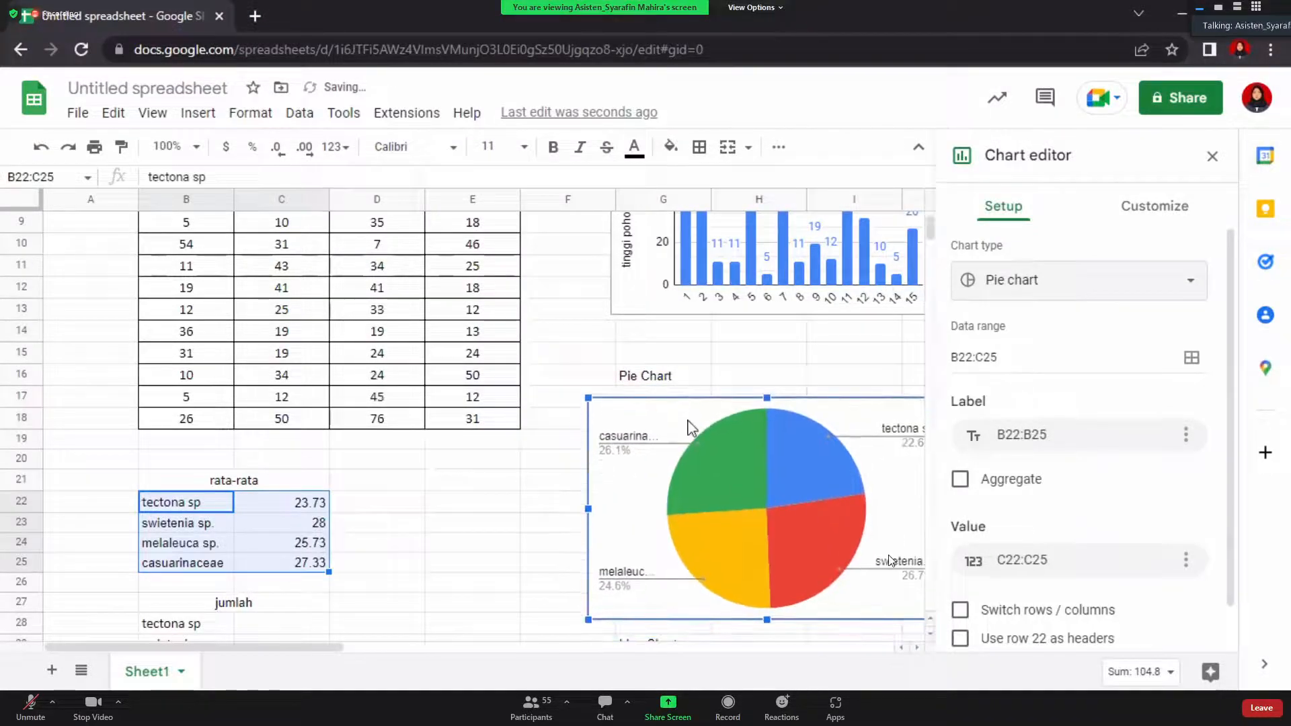
{"action": "scroll", "coordinate": [689, 425], "scroll_direction": "right", "scroll_amount": 6}
{"action": "scroll", "coordinate": [689, 427], "scroll_direction": "left", "scroll_amount": 1}
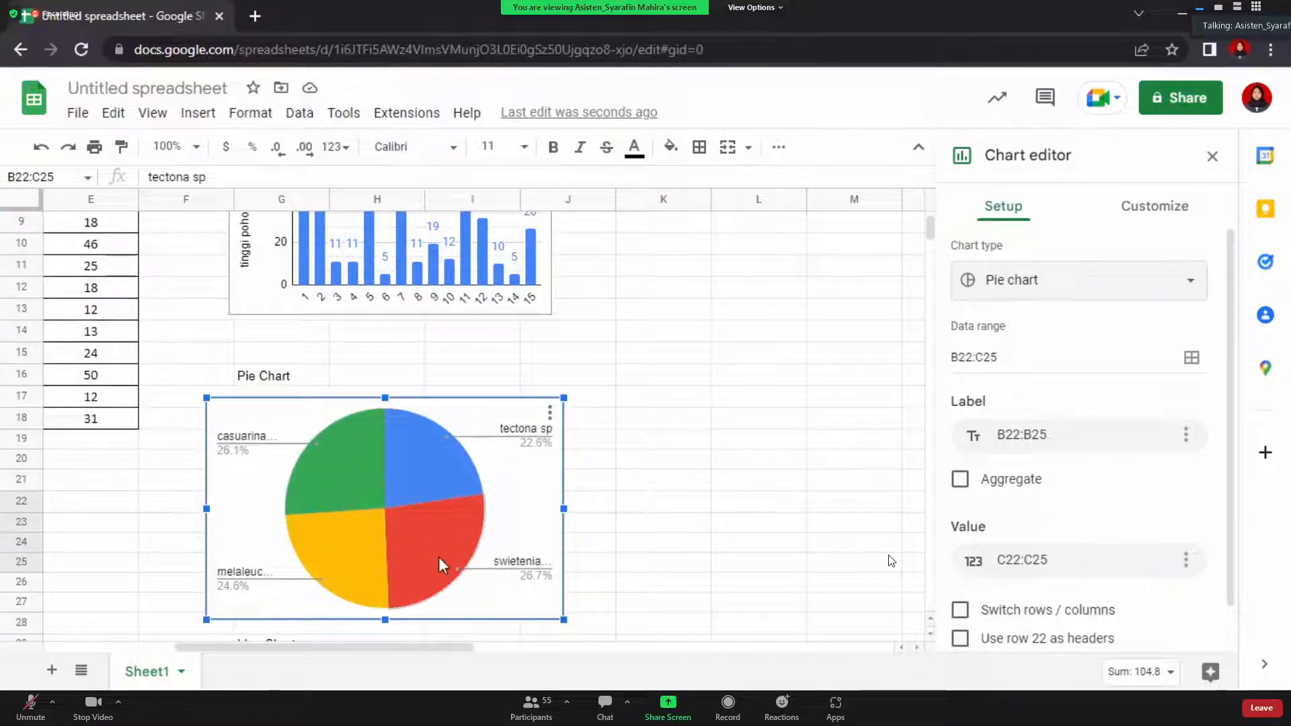
{"action": "scroll", "coordinate": [438, 565], "scroll_direction": "up", "scroll_amount": 1}
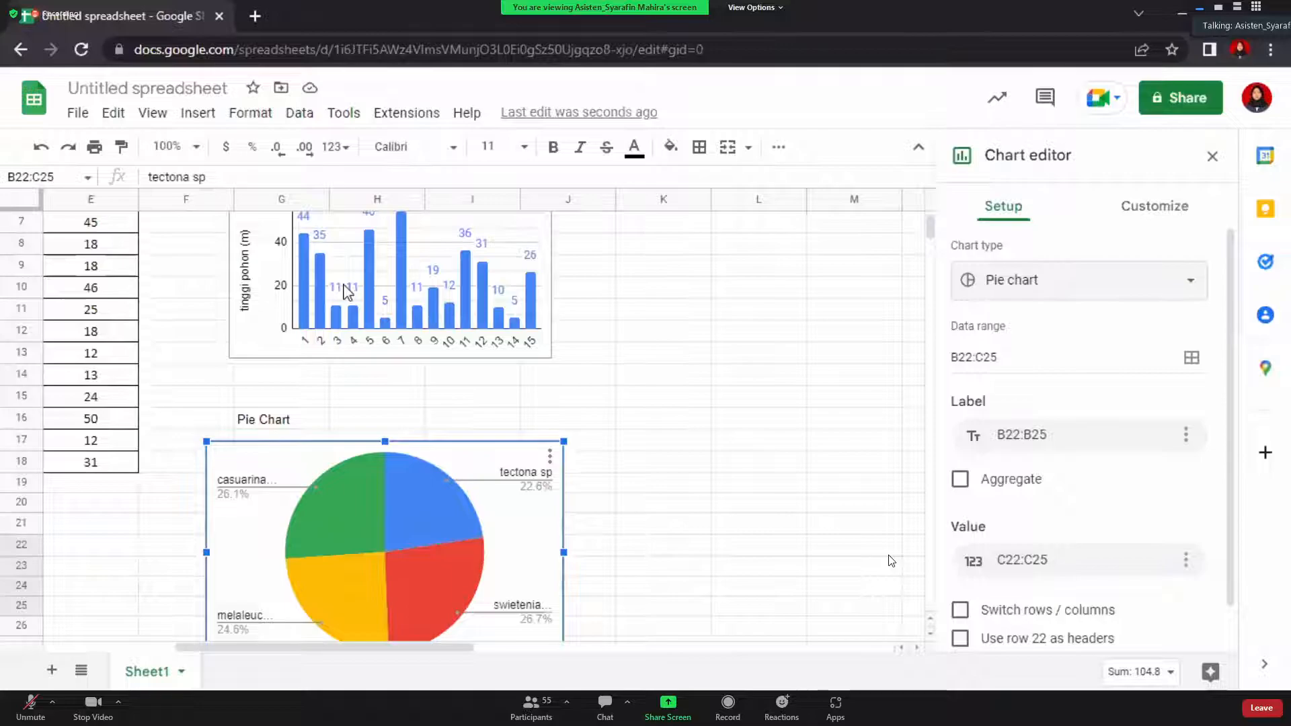
{"action": "scroll", "coordinate": [347, 292], "scroll_direction": "left", "scroll_amount": 4}
{"action": "left_click_drag", "start_coordinate": [626, 463], "coordinate": [654, 453]}
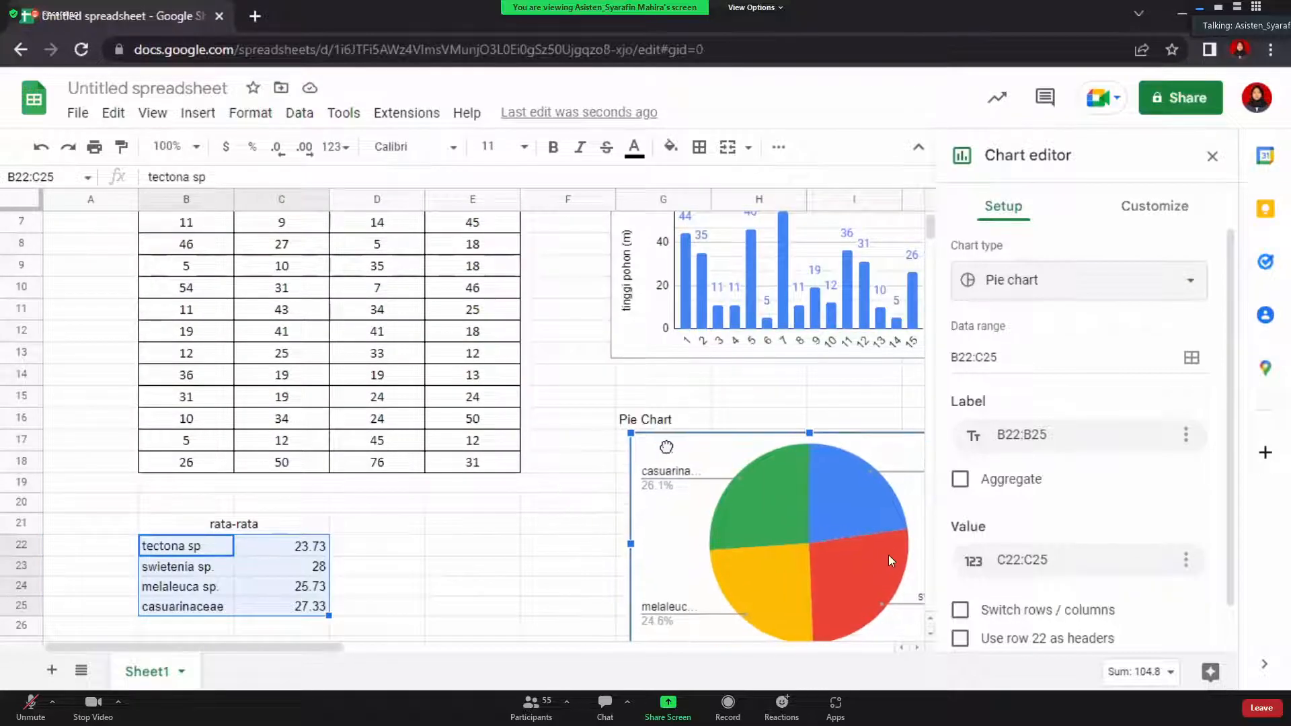
{"action": "scroll", "coordinate": [347, 434], "scroll_direction": "down", "scroll_amount": 1}
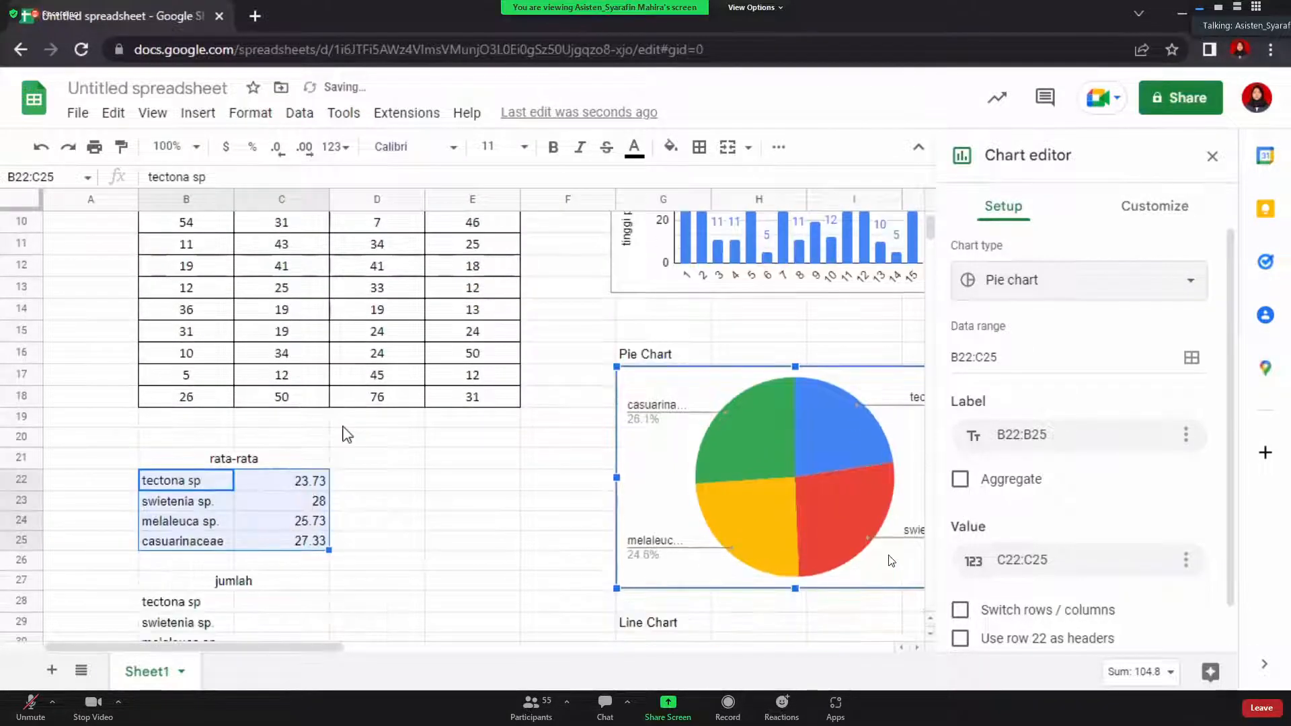
{"action": "left_click", "coordinate": [425, 528]}
{"action": "scroll", "coordinate": [426, 528], "scroll_direction": "down", "scroll_amount": 2}
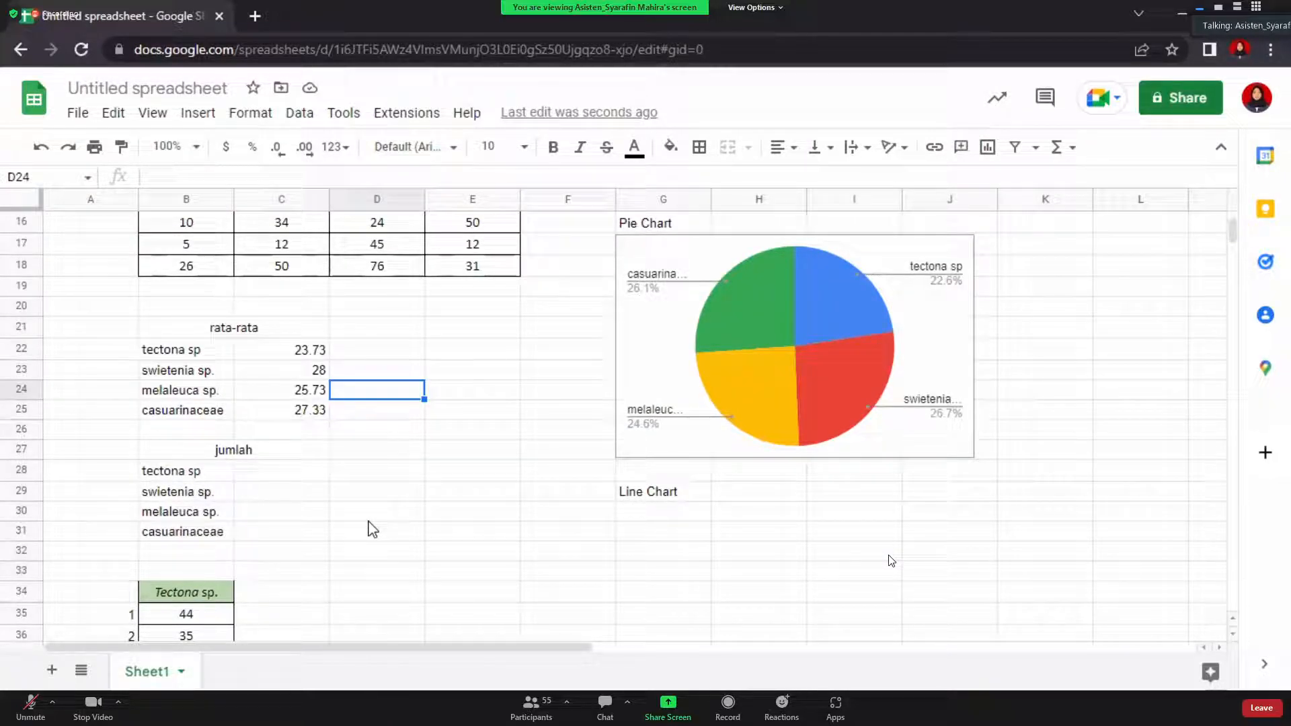
Begin a formula with = in C28, the jumlah cell for tectona sp
{"action": "left_click", "coordinate": [281, 475]}
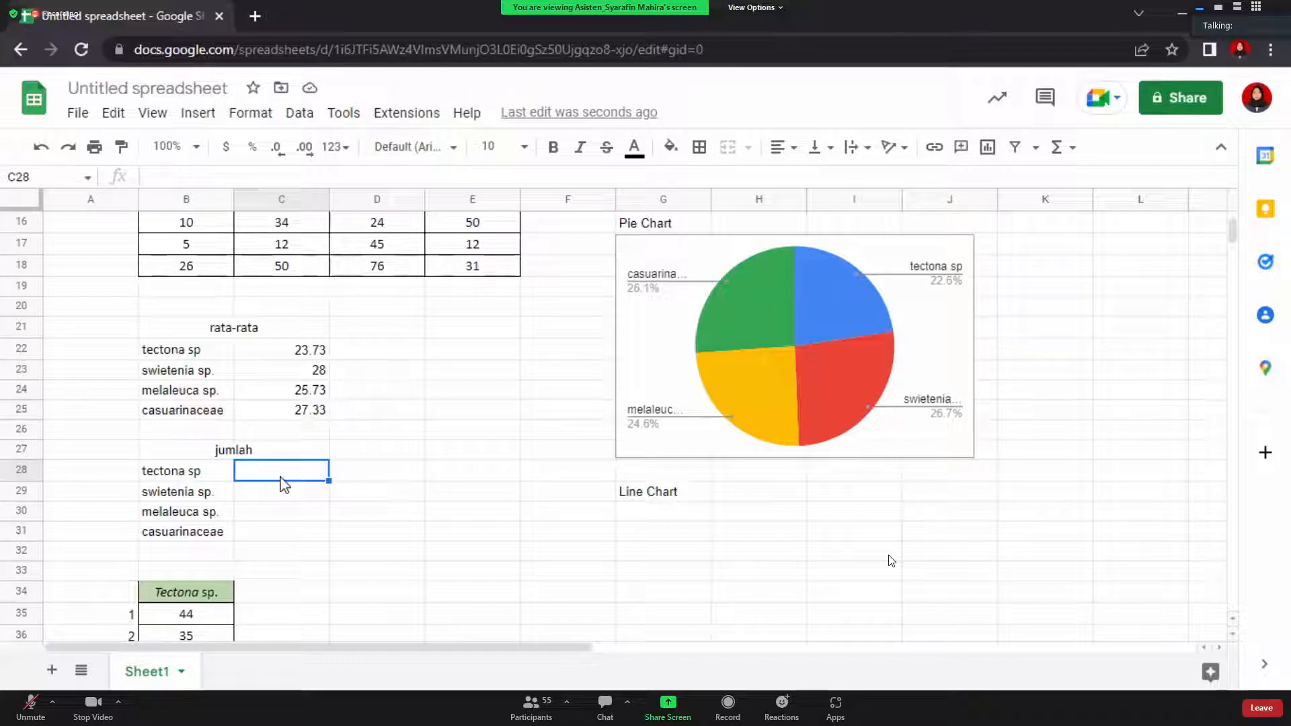
{"action": "type", "text": "="}
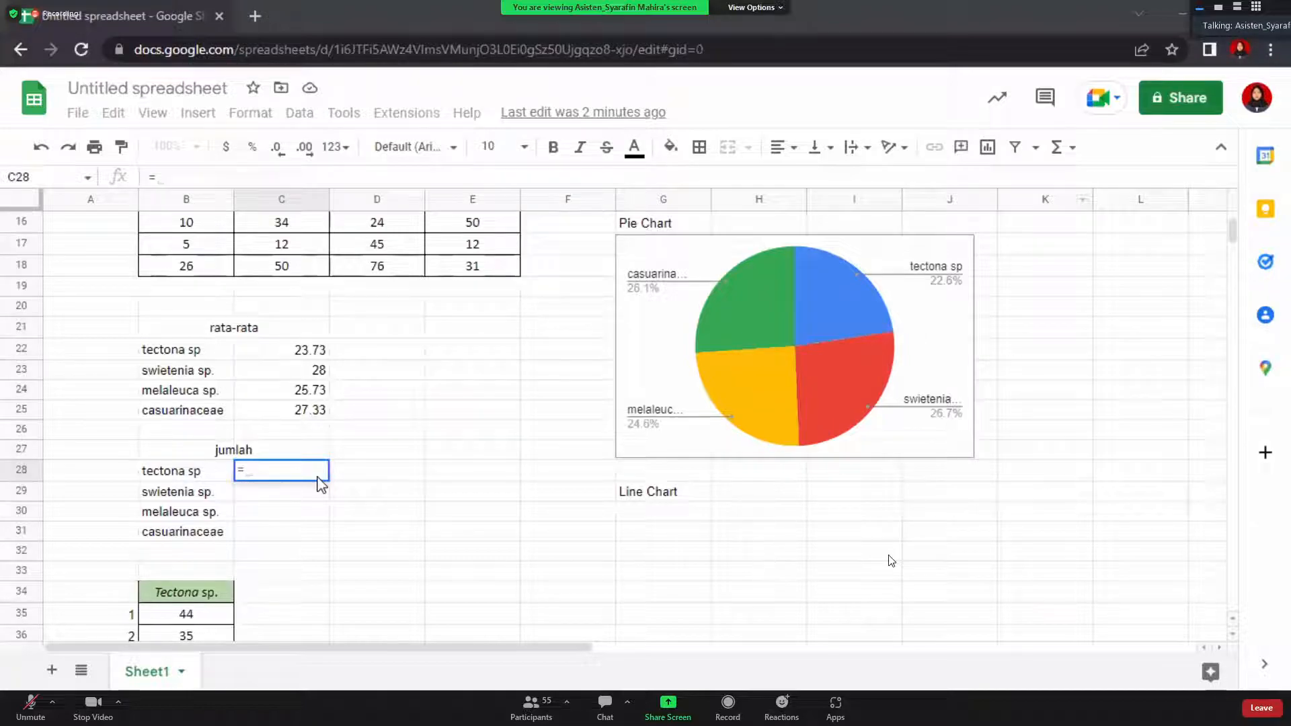
{"action": "left_click", "coordinate": [193, 177]}
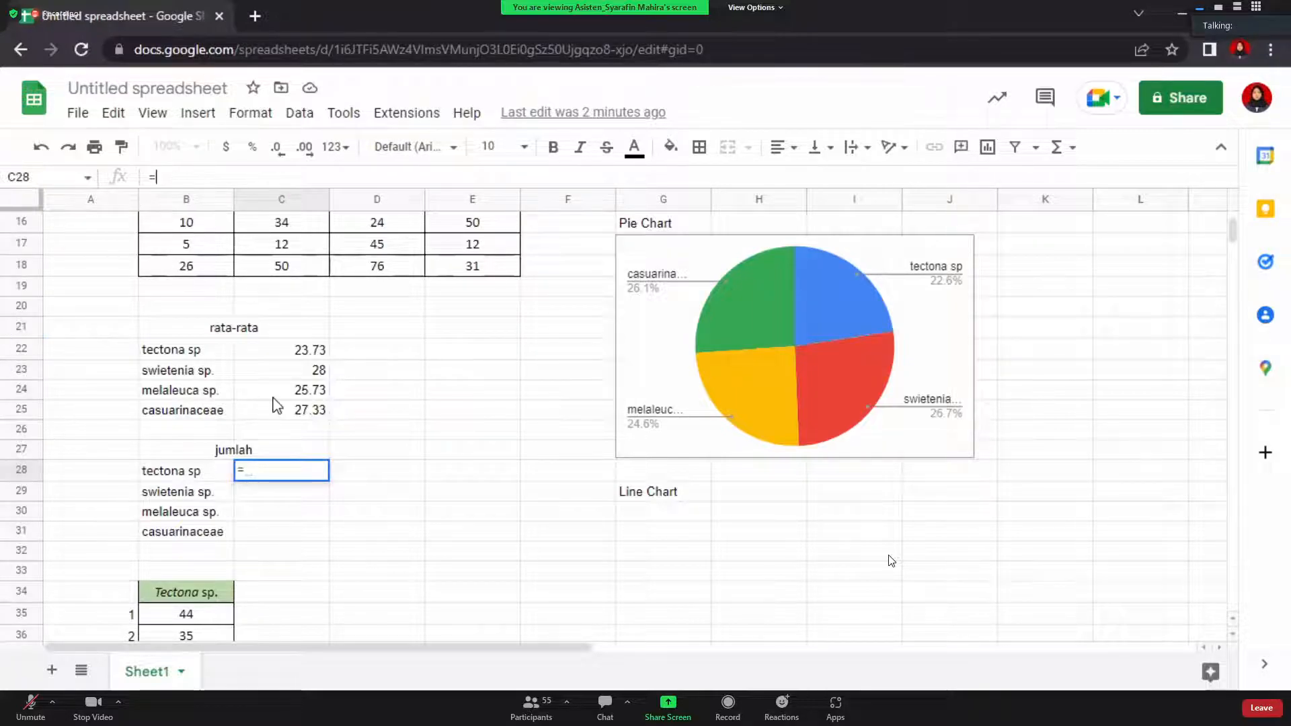
Total the Tectona column with =SUM(B4:B18), giving 356
{"action": "type", "text": "sum"}
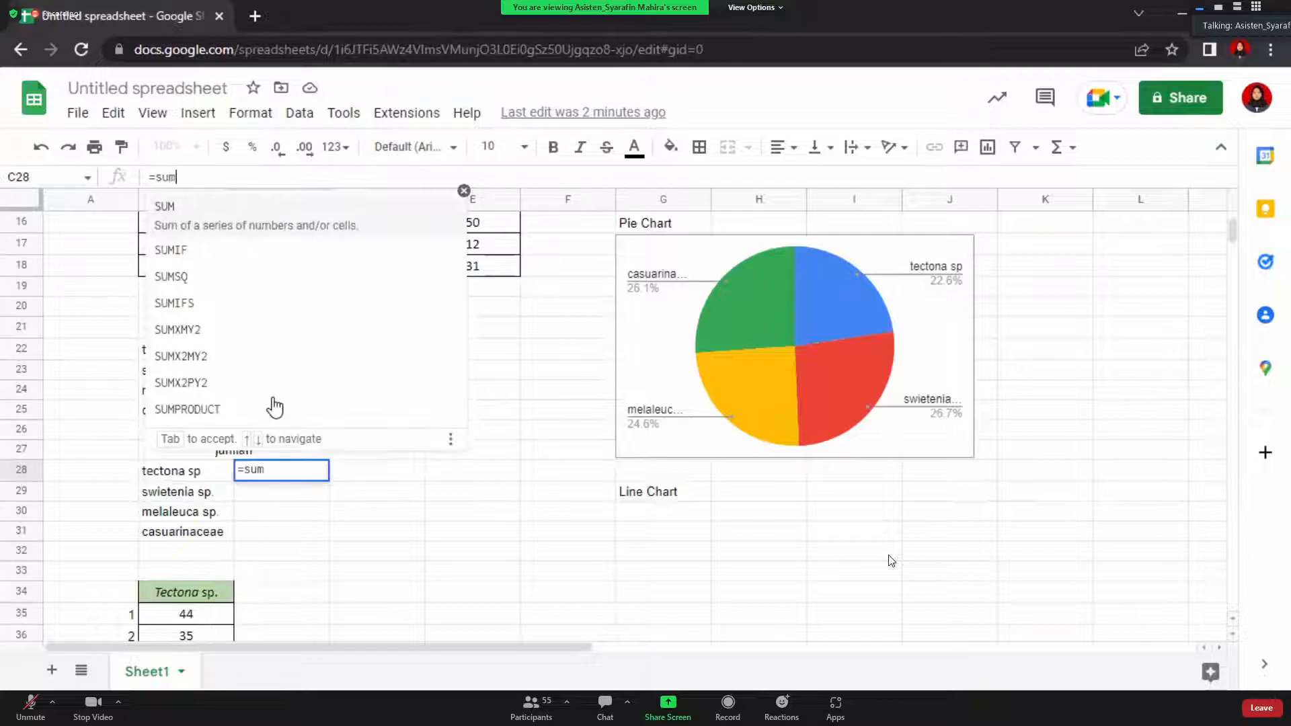
{"action": "left_click", "coordinate": [180, 208]}
{"action": "scroll", "coordinate": [260, 312], "scroll_direction": "up", "scroll_amount": 4}
{"action": "scroll", "coordinate": [260, 313], "scroll_direction": "up", "scroll_amount": 2}
{"action": "left_click", "coordinate": [208, 288]}
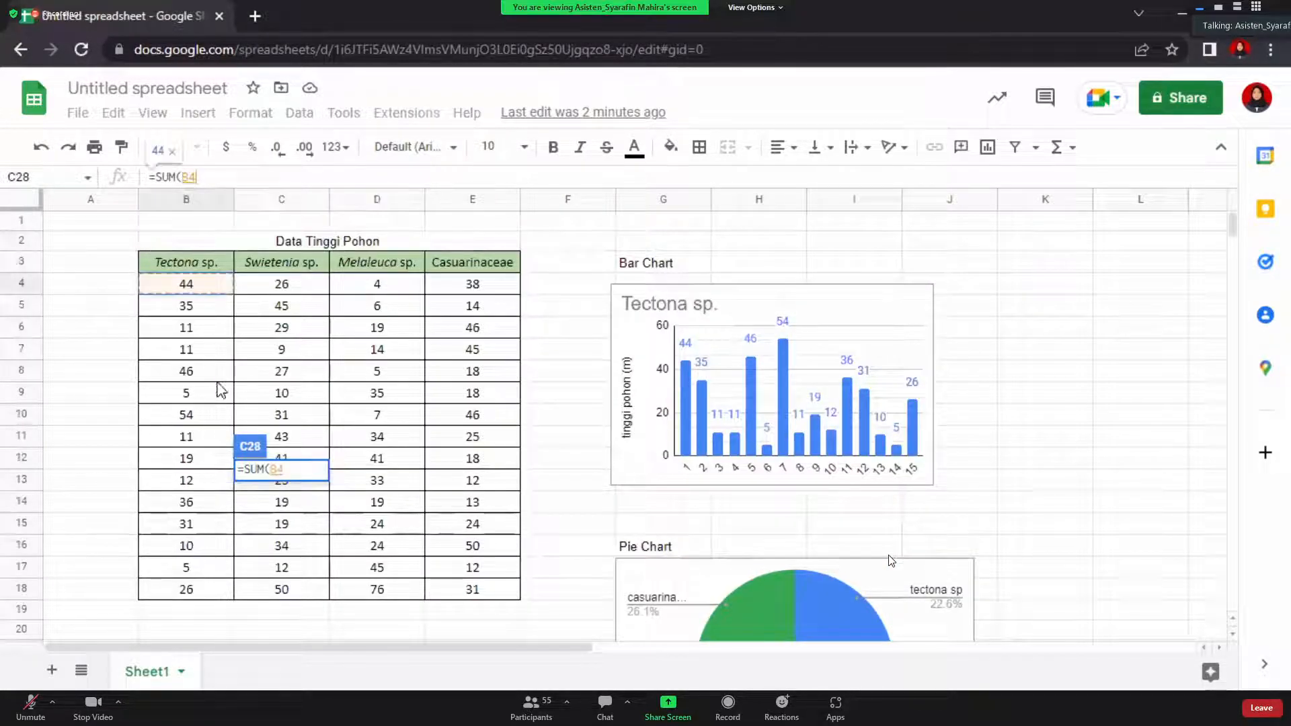
{"action": "left_click_drag", "start_coordinate": [191, 288], "coordinate": [231, 592]}
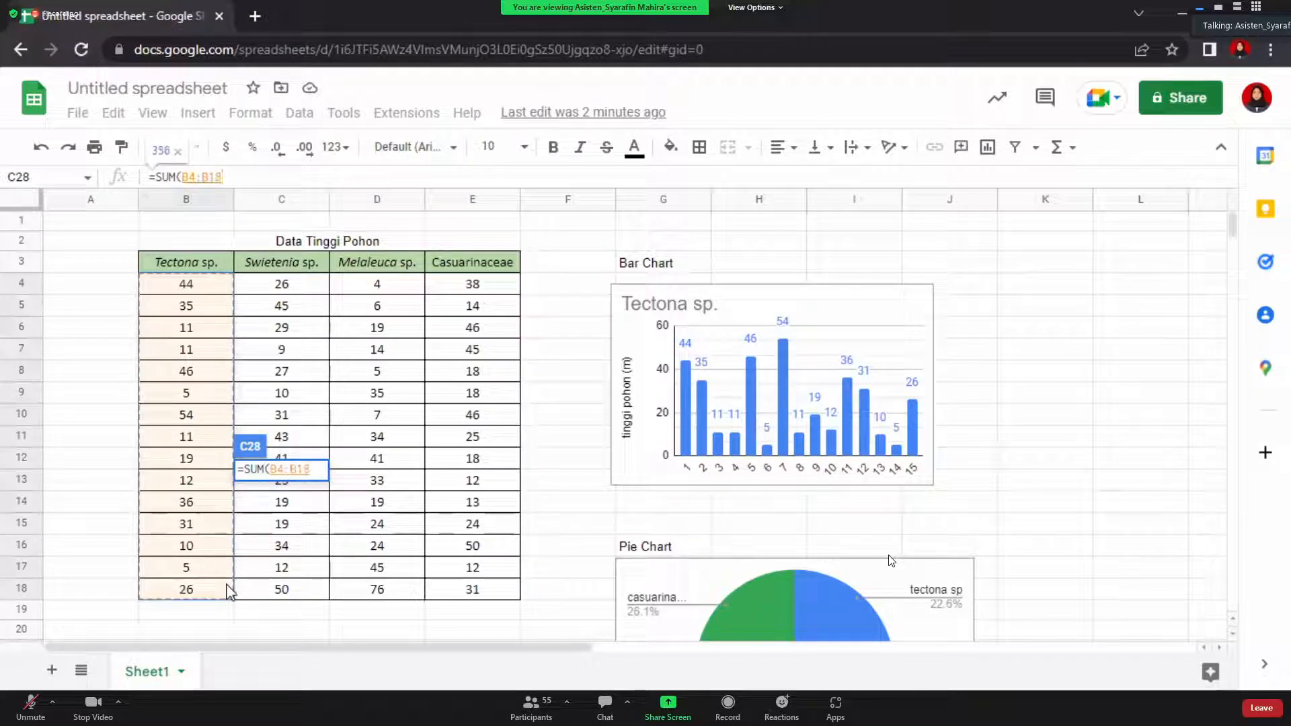
{"action": "key", "text": "Return"}
{"action": "scroll", "coordinate": [229, 511], "scroll_direction": "down", "scroll_amount": 2}
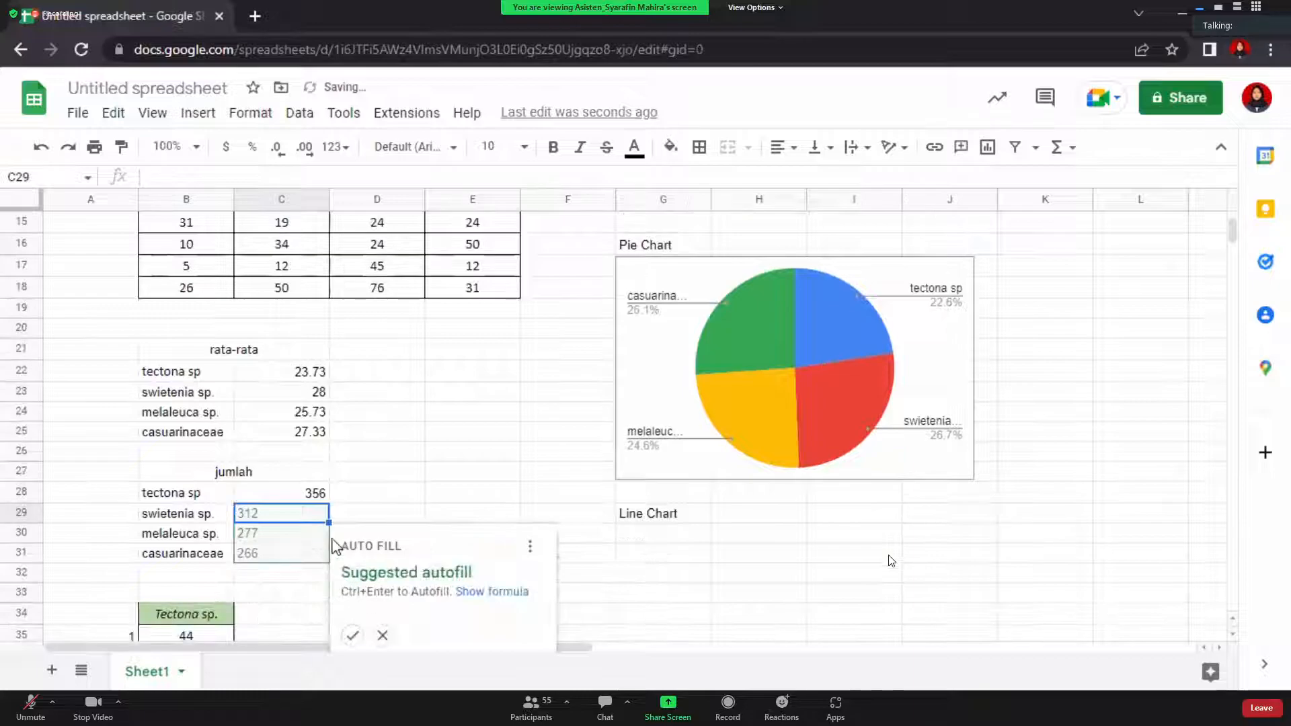
{"action": "key", "text": "Escape"}
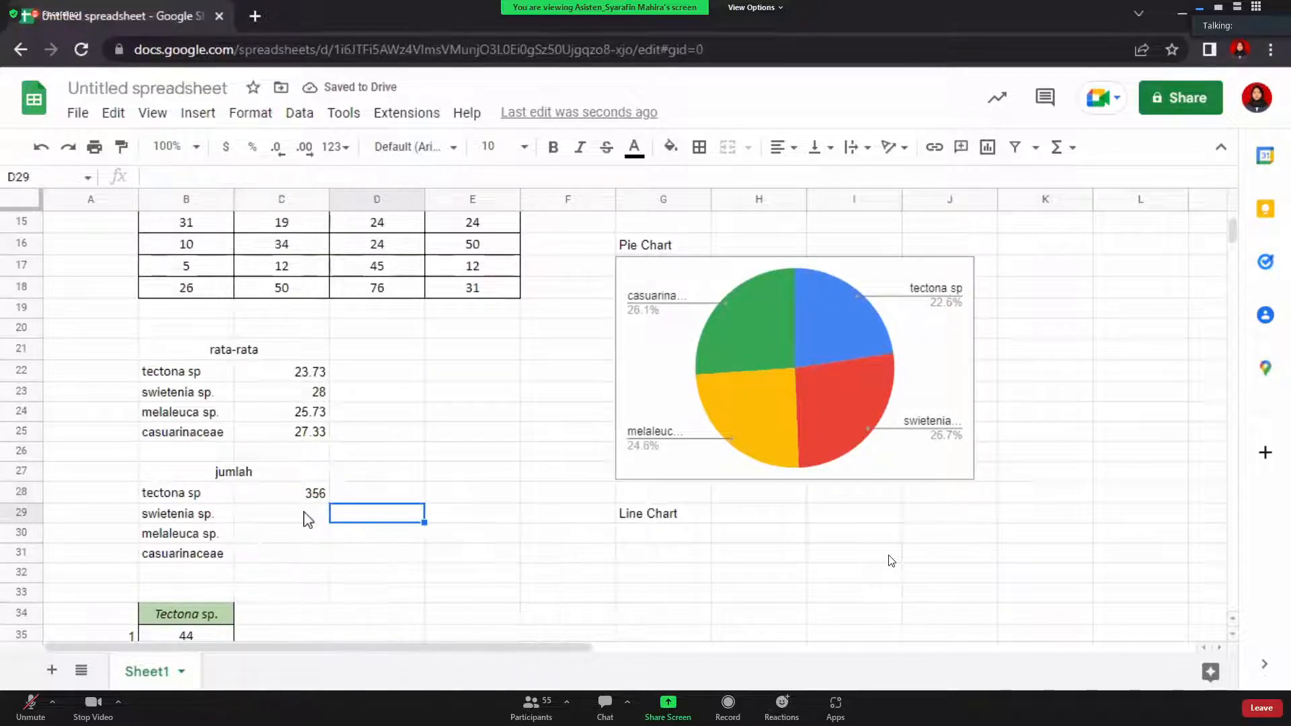
Enter a SUM of the Swietenia column in C29, giving 420
{"action": "type", "text": "=sum"}
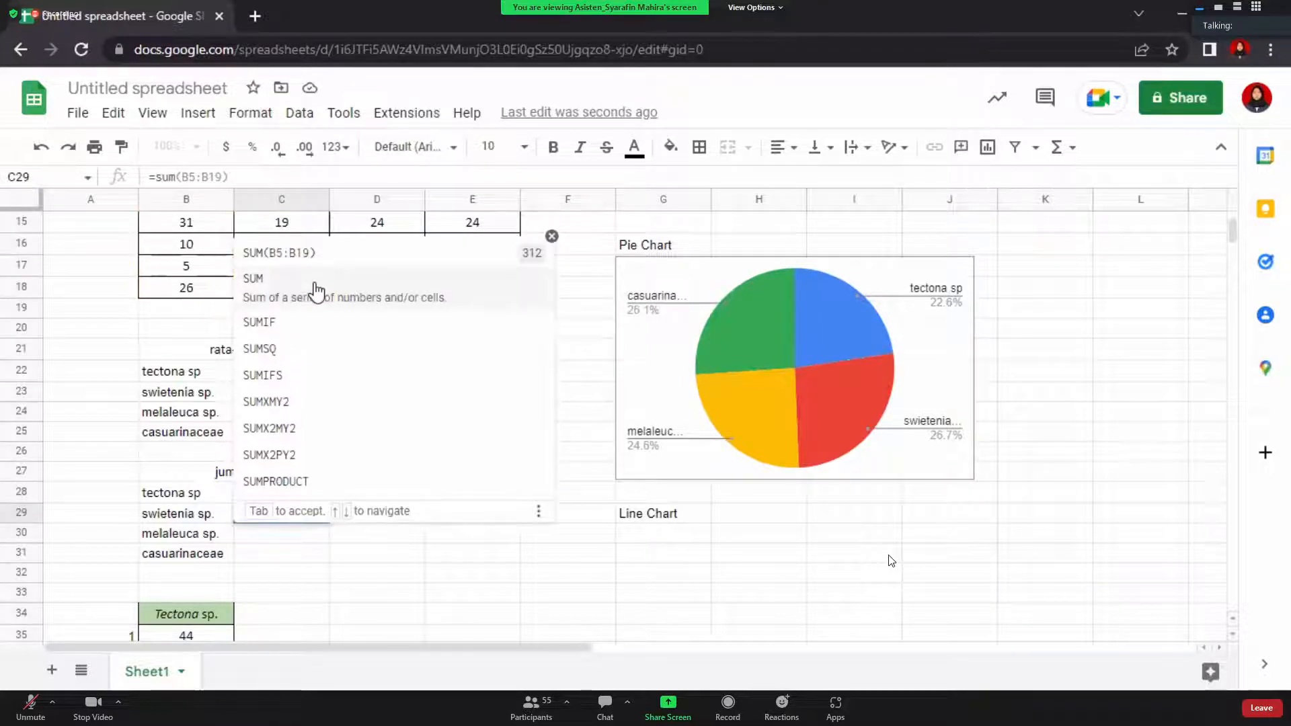
{"action": "key", "text": "Tab"}
{"action": "scroll", "coordinate": [317, 291], "scroll_direction": "up", "scroll_amount": 4}
{"action": "scroll", "coordinate": [317, 291], "scroll_direction": "up", "scroll_amount": 1}
{"action": "left_click_drag", "start_coordinate": [299, 289], "coordinate": [316, 591]}
{"action": "scroll", "coordinate": [314, 589], "scroll_direction": "down", "scroll_amount": 2}
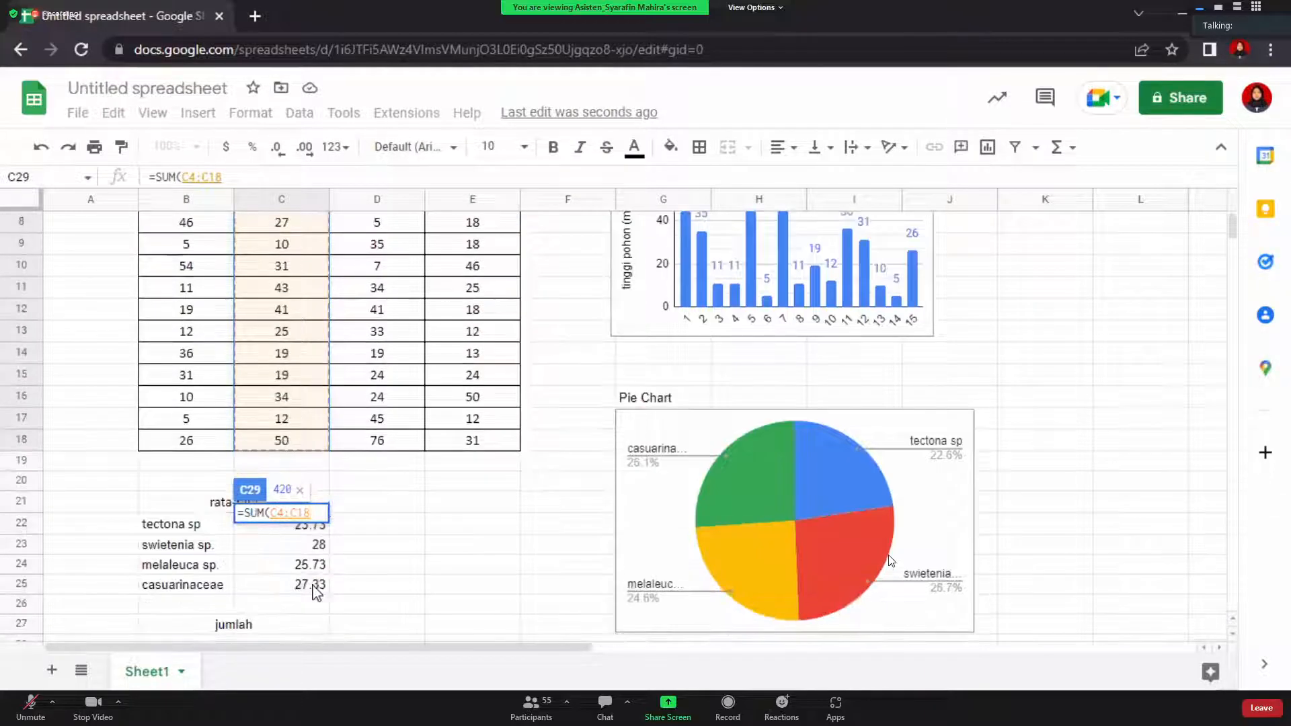
{"action": "key", "text": "Return"}
{"action": "scroll", "coordinate": [311, 589], "scroll_direction": "down", "scroll_amount": 2}
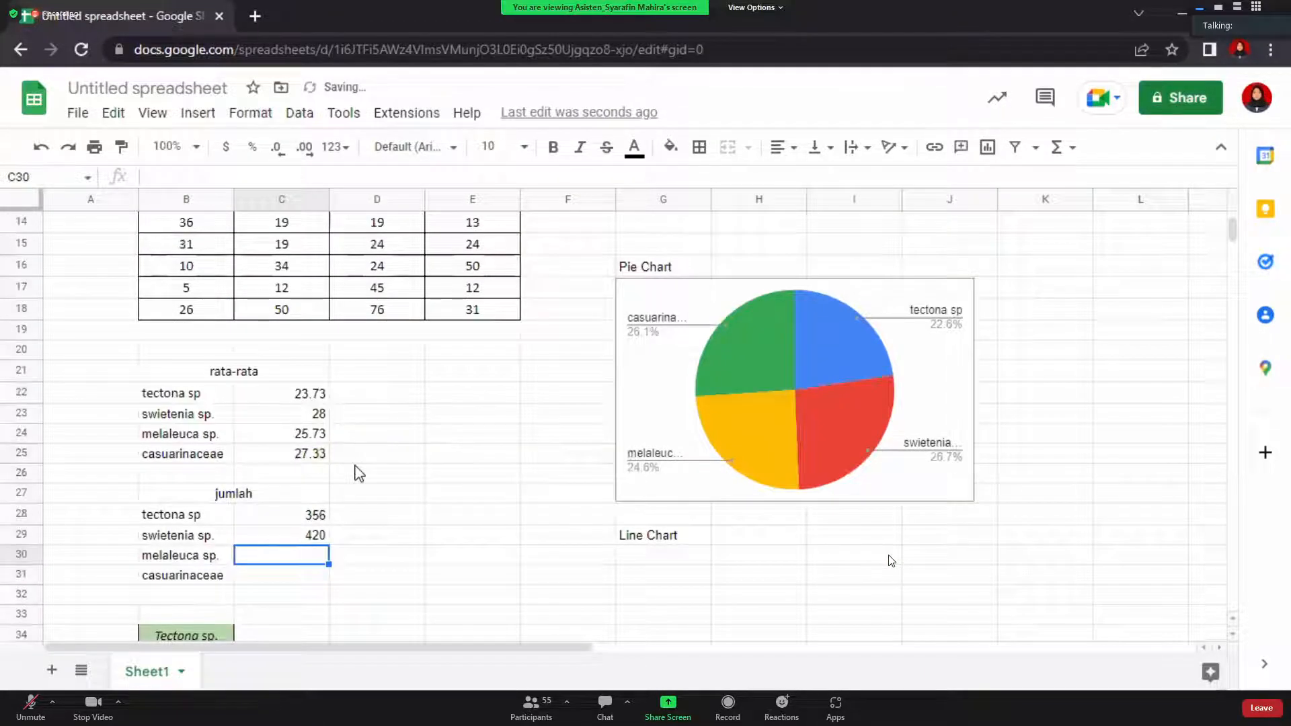
Enter =SUM(D4:D18) in C30 for the melaleuca total of 386
{"action": "type", "text": "=sum"}
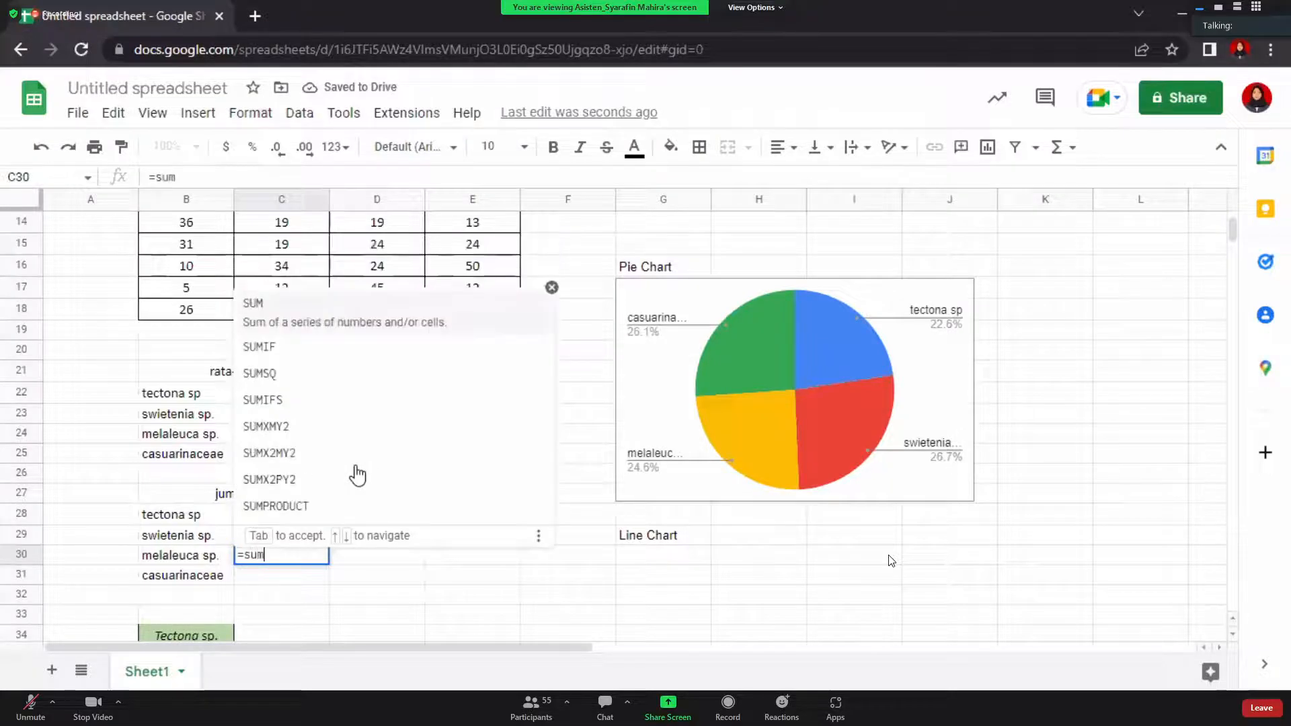
{"action": "left_click", "coordinate": [268, 299]}
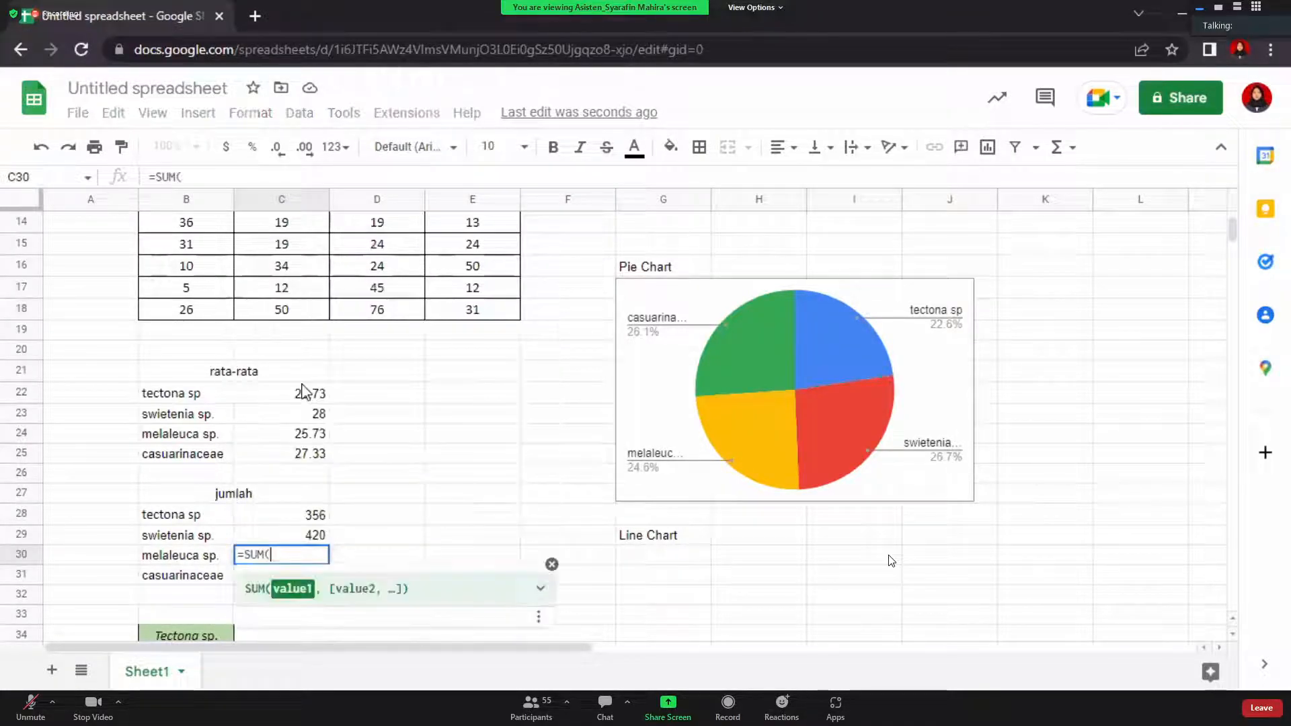
{"action": "scroll", "coordinate": [303, 390], "scroll_direction": "up", "scroll_amount": 5}
{"action": "left_click", "coordinate": [406, 286]}
{"action": "left_click_drag", "start_coordinate": [412, 364], "coordinate": [417, 596]}
{"action": "key", "text": "Return"}
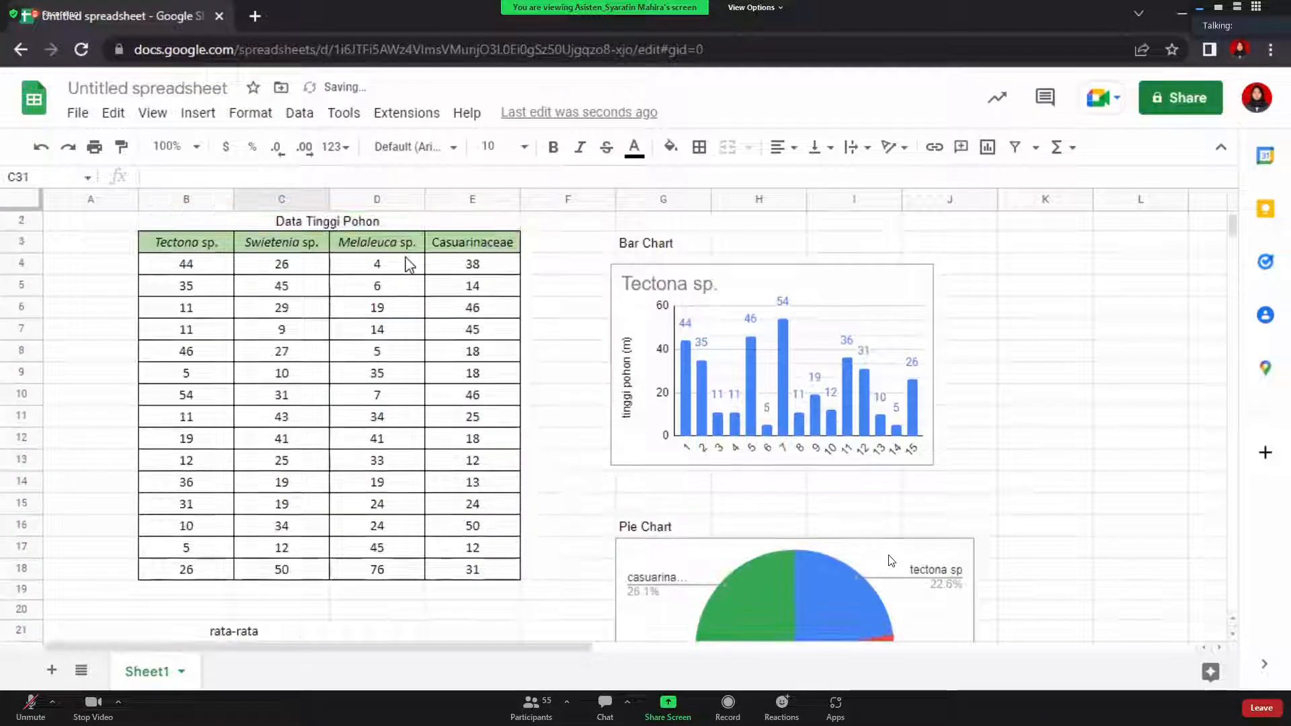
Enter =SUM(E4:E18) in C31 for the casuarinaceae total of 410
{"action": "type", "text": "=sum"}
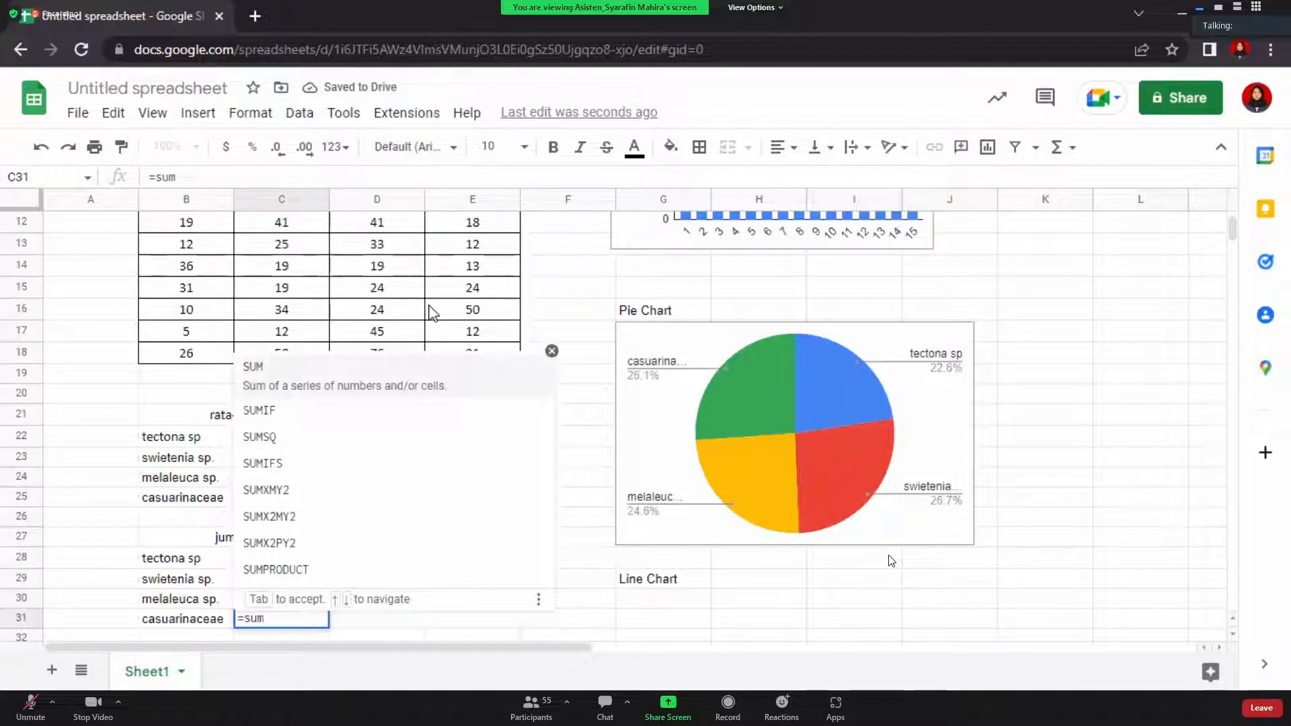
{"action": "left_click", "coordinate": [341, 375]}
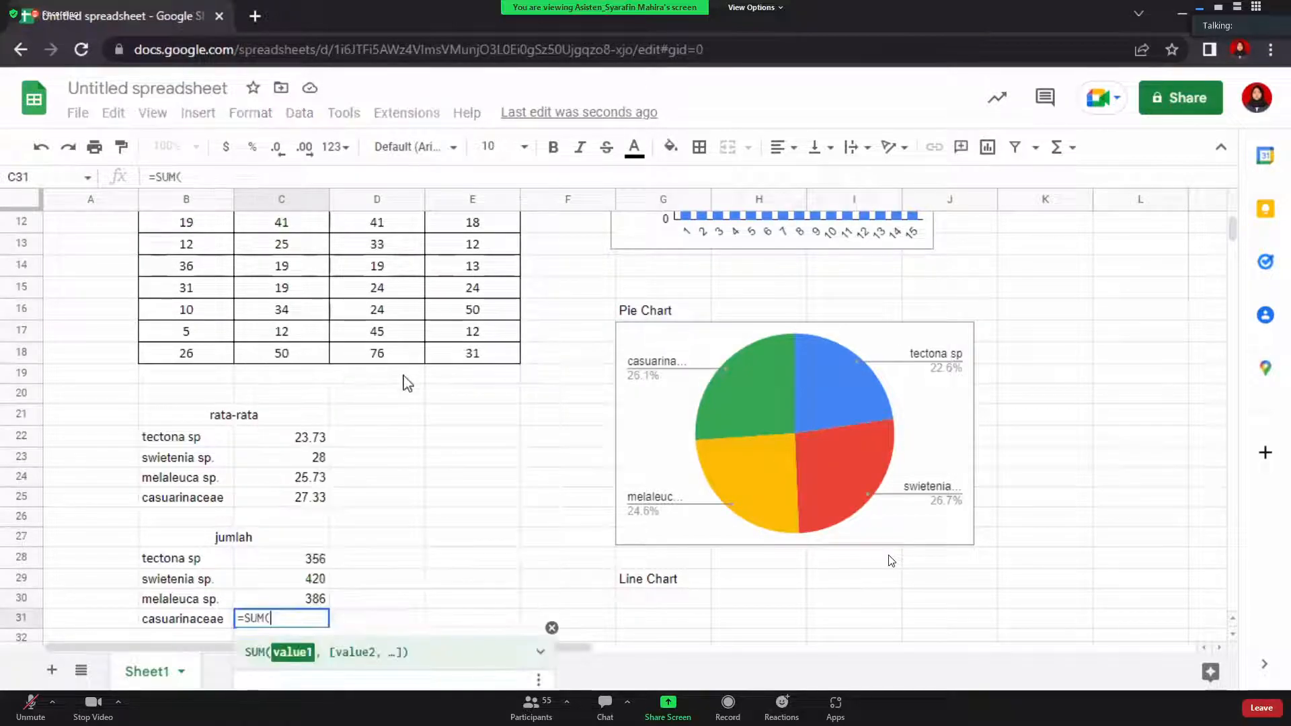
{"action": "scroll", "coordinate": [403, 381], "scroll_direction": "up", "scroll_amount": 4}
{"action": "left_click_drag", "start_coordinate": [444, 293], "coordinate": [467, 592]}
{"action": "key", "text": "Return"}
{"action": "scroll", "coordinate": [465, 595], "scroll_direction": "down", "scroll_amount": 1}
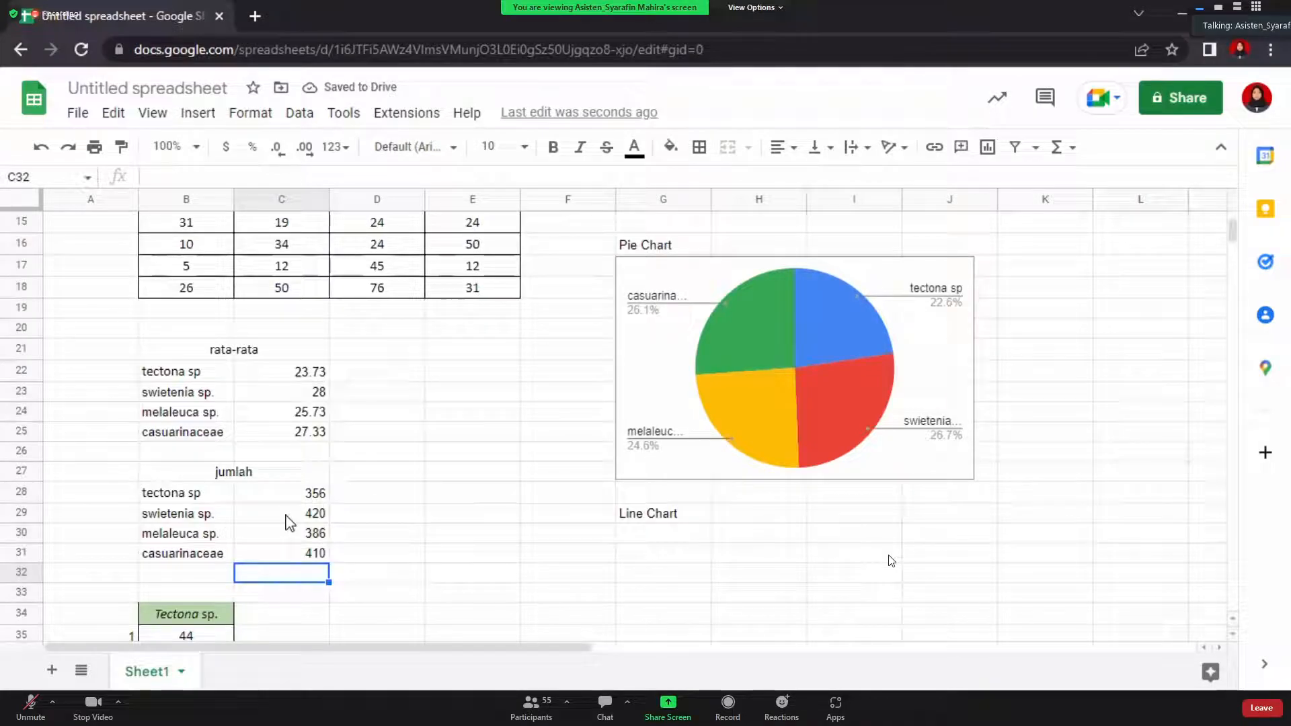
{"action": "scroll", "coordinate": [290, 523], "scroll_direction": "down", "scroll_amount": 1}
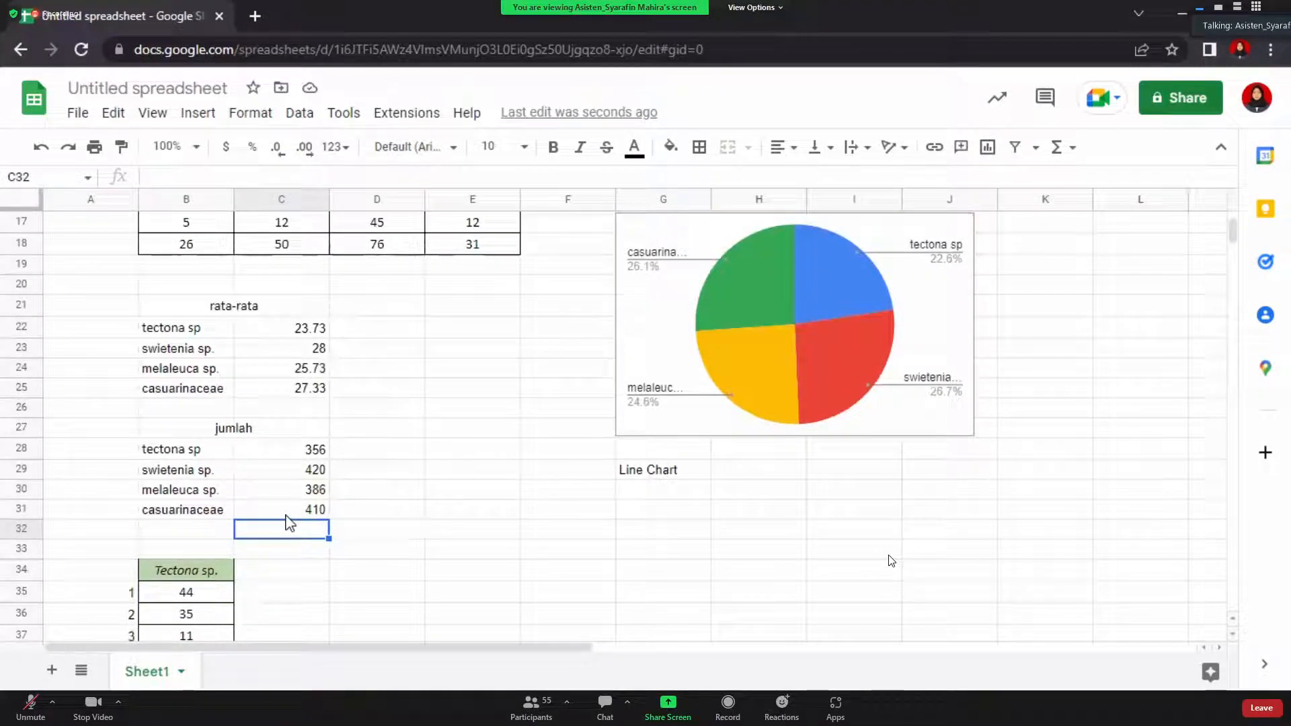
Insert a chart from B28:C31 and switch its type from Column chart to Line chart
{"action": "left_click_drag", "start_coordinate": [183, 449], "coordinate": [312, 516]}
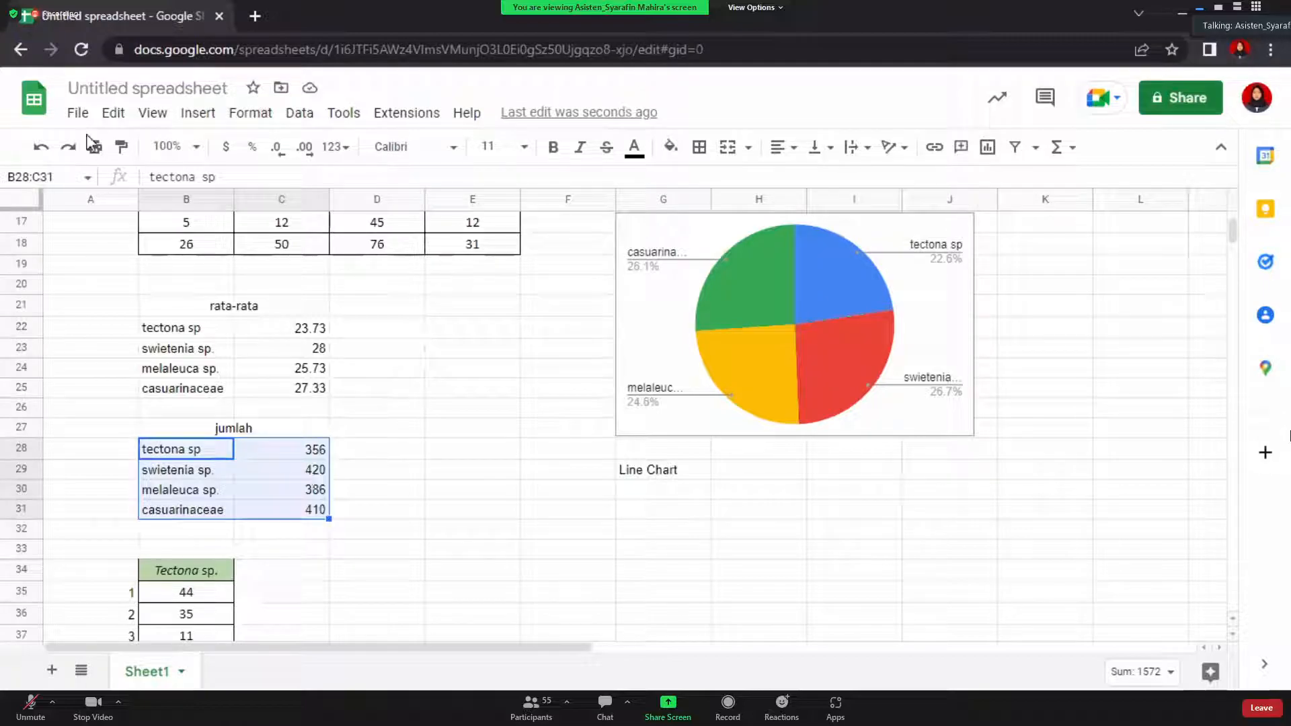
{"action": "left_click", "coordinate": [201, 115]}
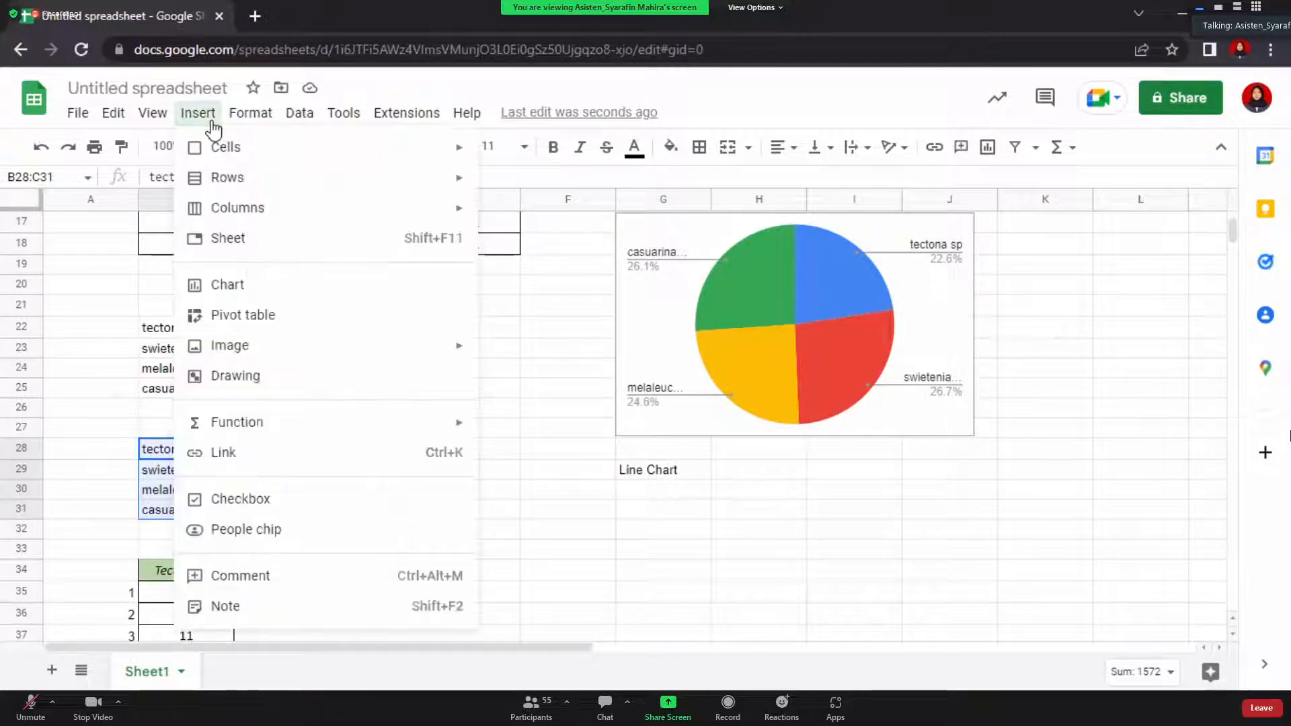
{"action": "left_click", "coordinate": [324, 291]}
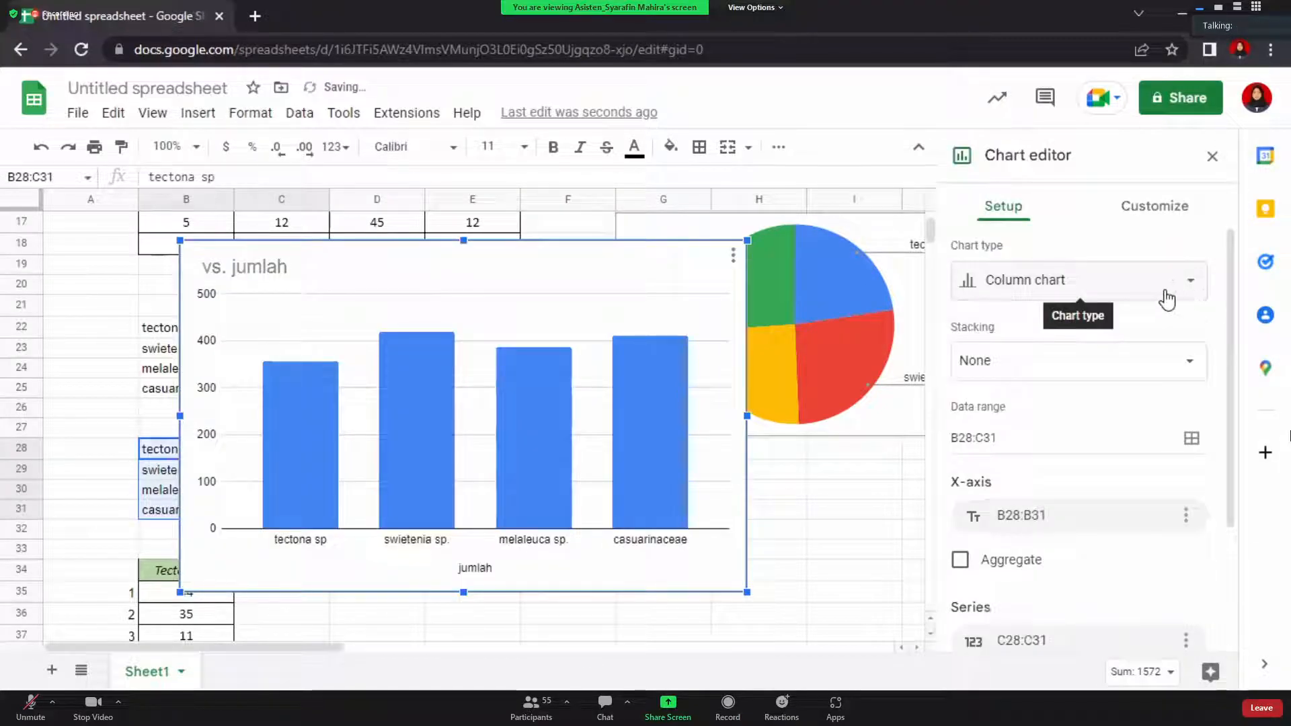
{"action": "left_click", "coordinate": [1164, 298]}
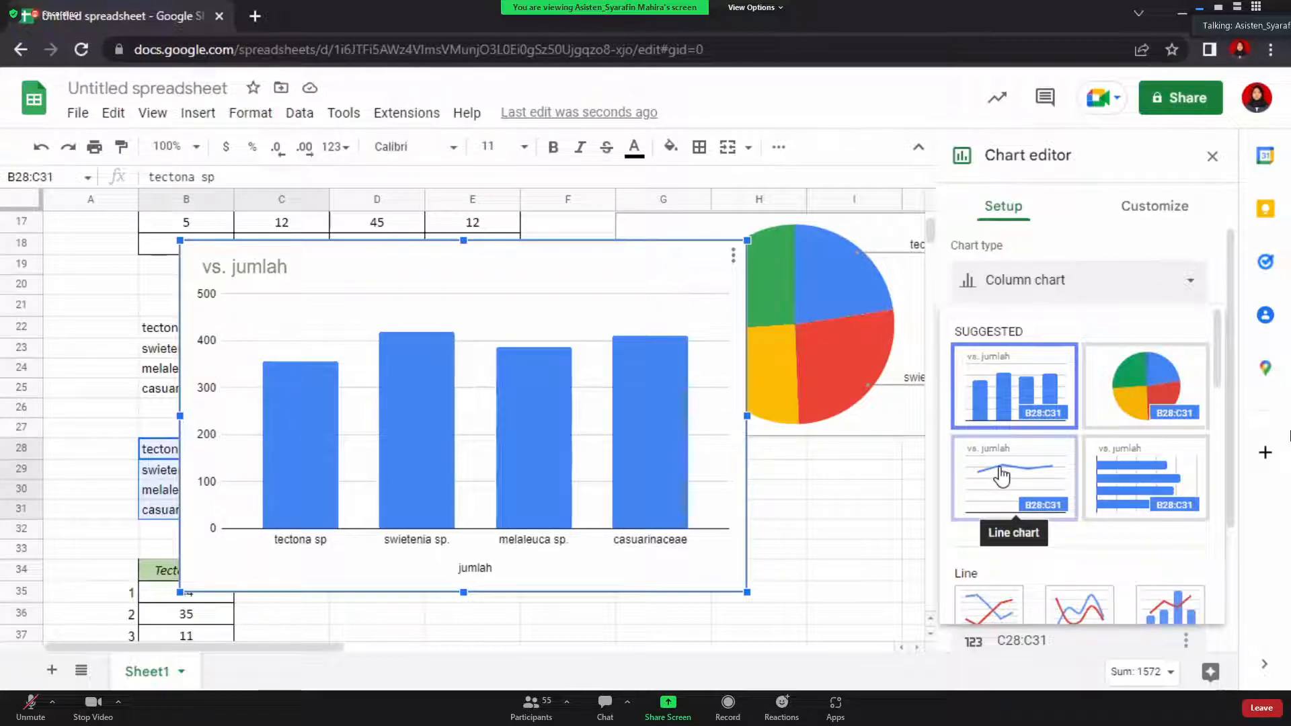
{"action": "left_click", "coordinate": [1001, 476]}
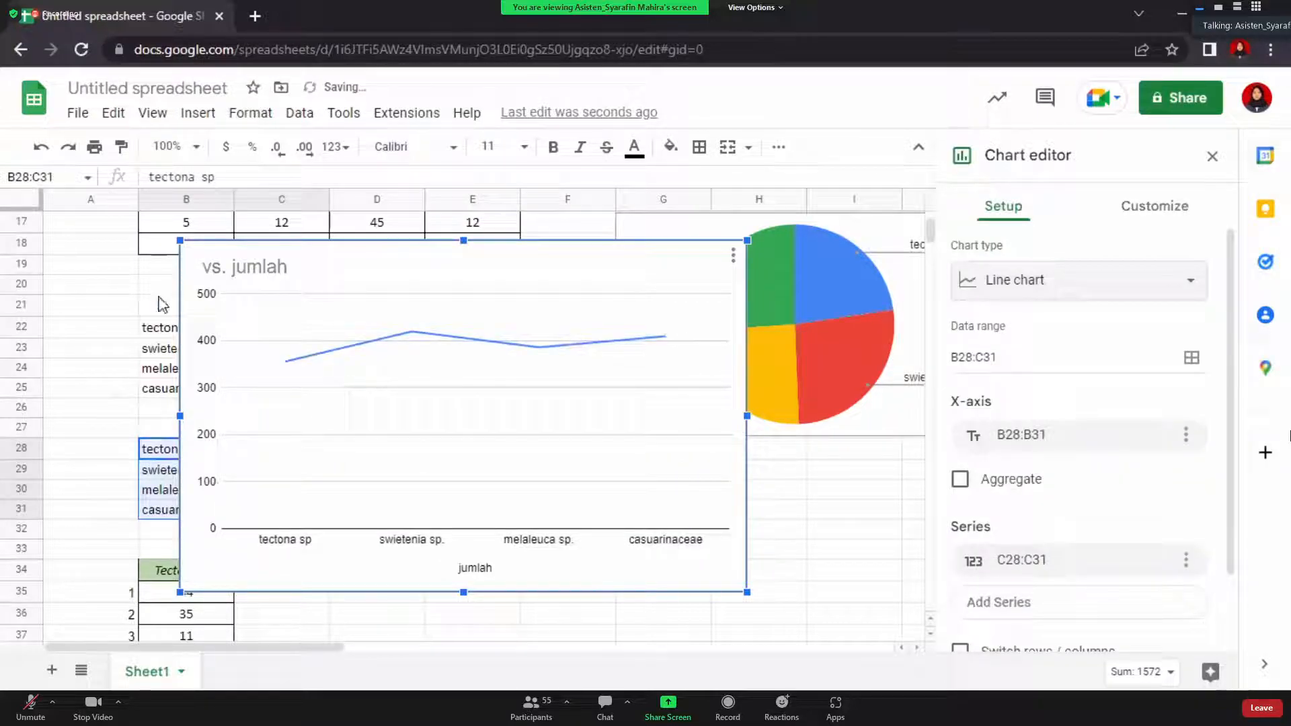
Delete the line chart's 'vs. jumlah' title
{"action": "left_click", "coordinate": [1185, 222]}
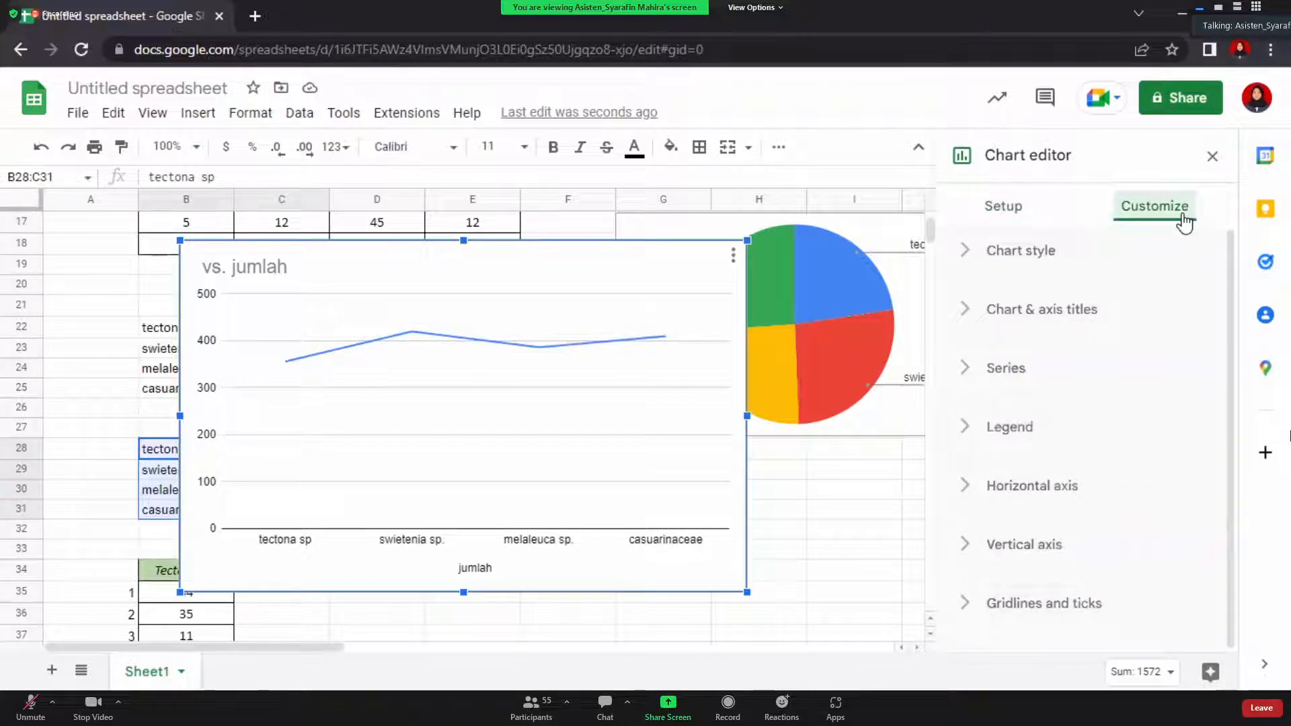
{"action": "left_click", "coordinate": [283, 269]}
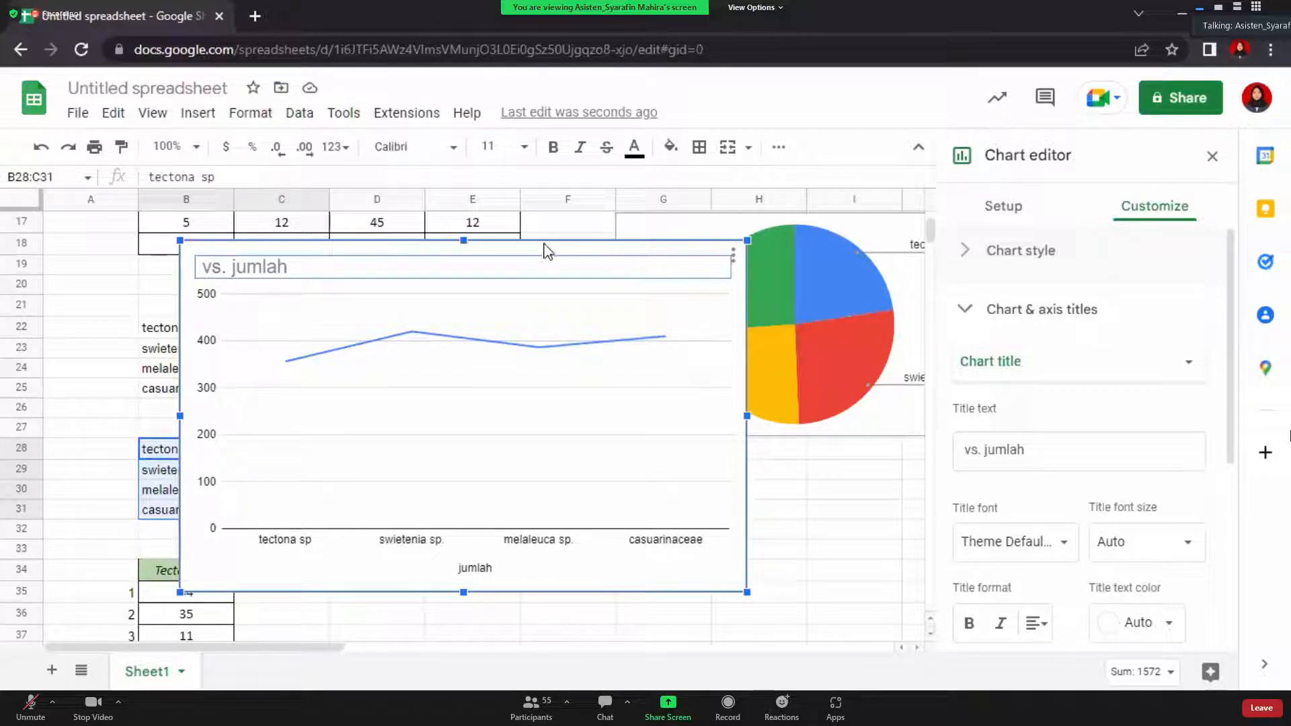
{"action": "key", "text": "Delete"}
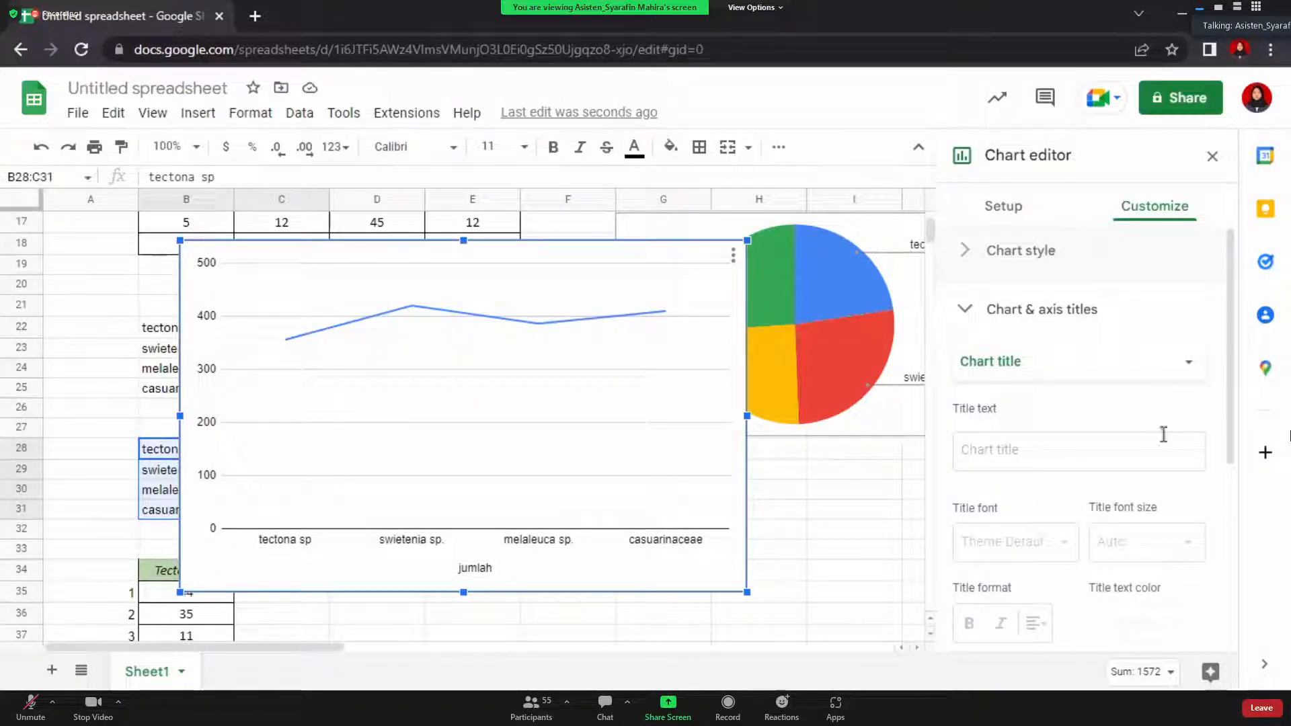
Set the horizontal axis title to 'spesies' under Chart & axis titles
{"action": "left_click", "coordinate": [1008, 251]}
{"action": "scroll", "coordinate": [1000, 295], "scroll_direction": "down", "scroll_amount": 2}
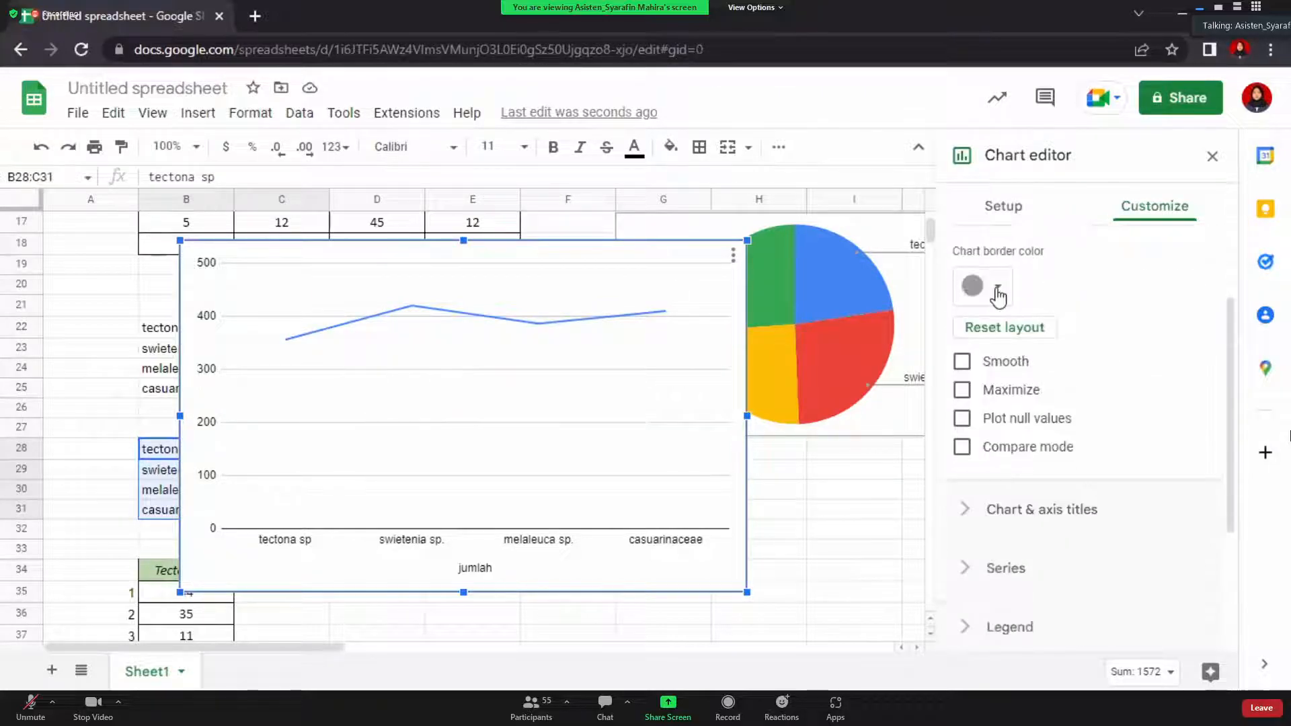
{"action": "left_click", "coordinate": [1041, 512]}
{"action": "scroll", "coordinate": [1041, 519], "scroll_direction": "down", "scroll_amount": 1}
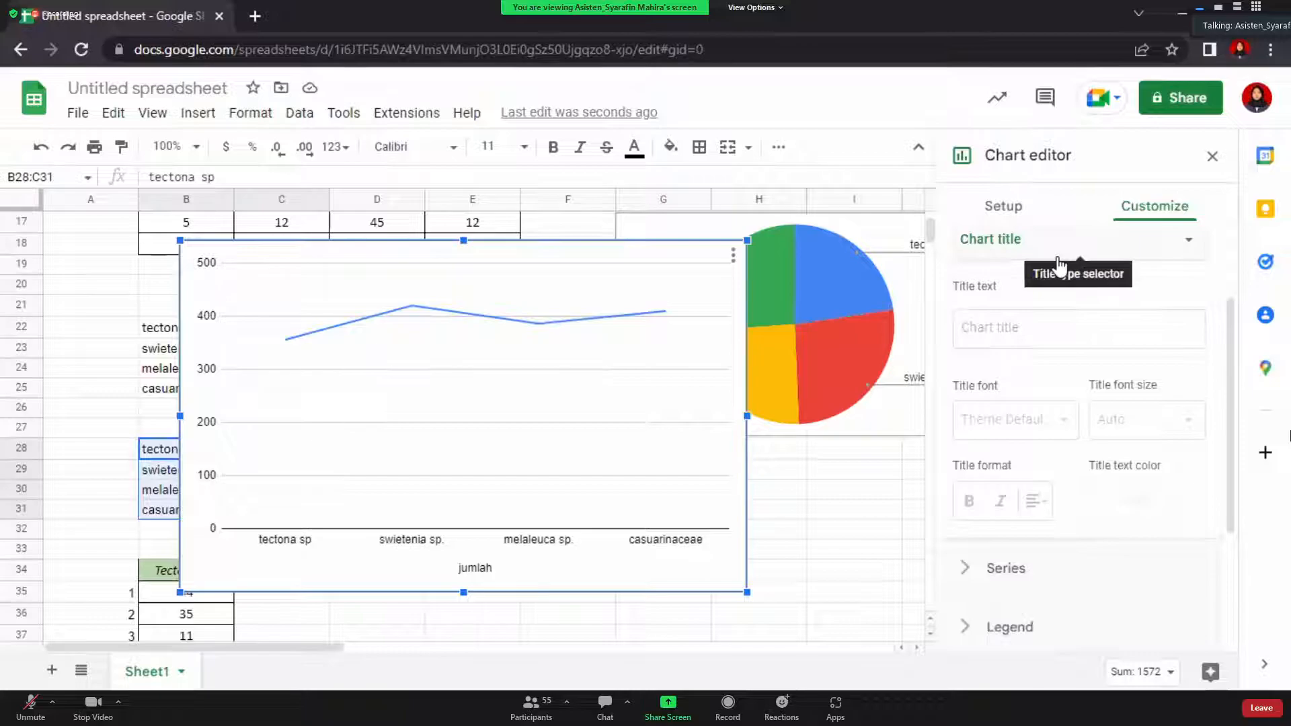
{"action": "scroll", "coordinate": [1058, 263], "scroll_direction": "up", "scroll_amount": 1}
{"action": "left_click", "coordinate": [1095, 293]}
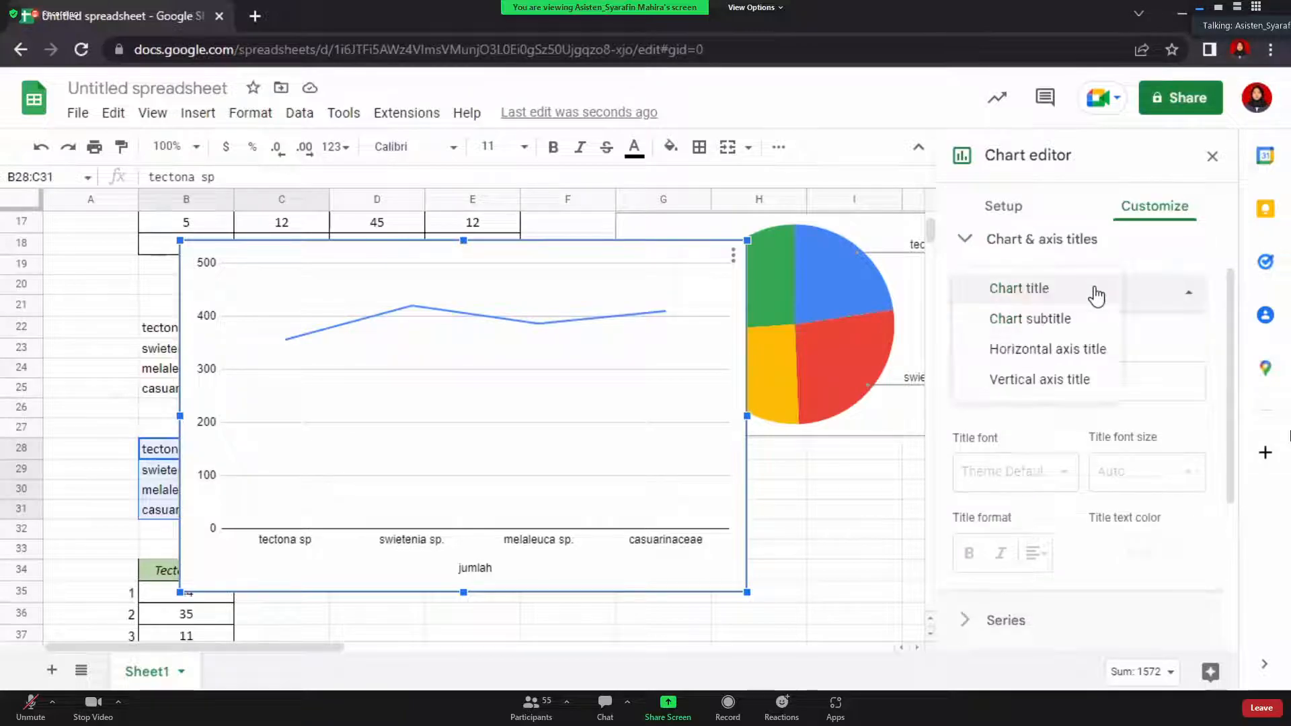
{"action": "left_click", "coordinate": [1100, 351]}
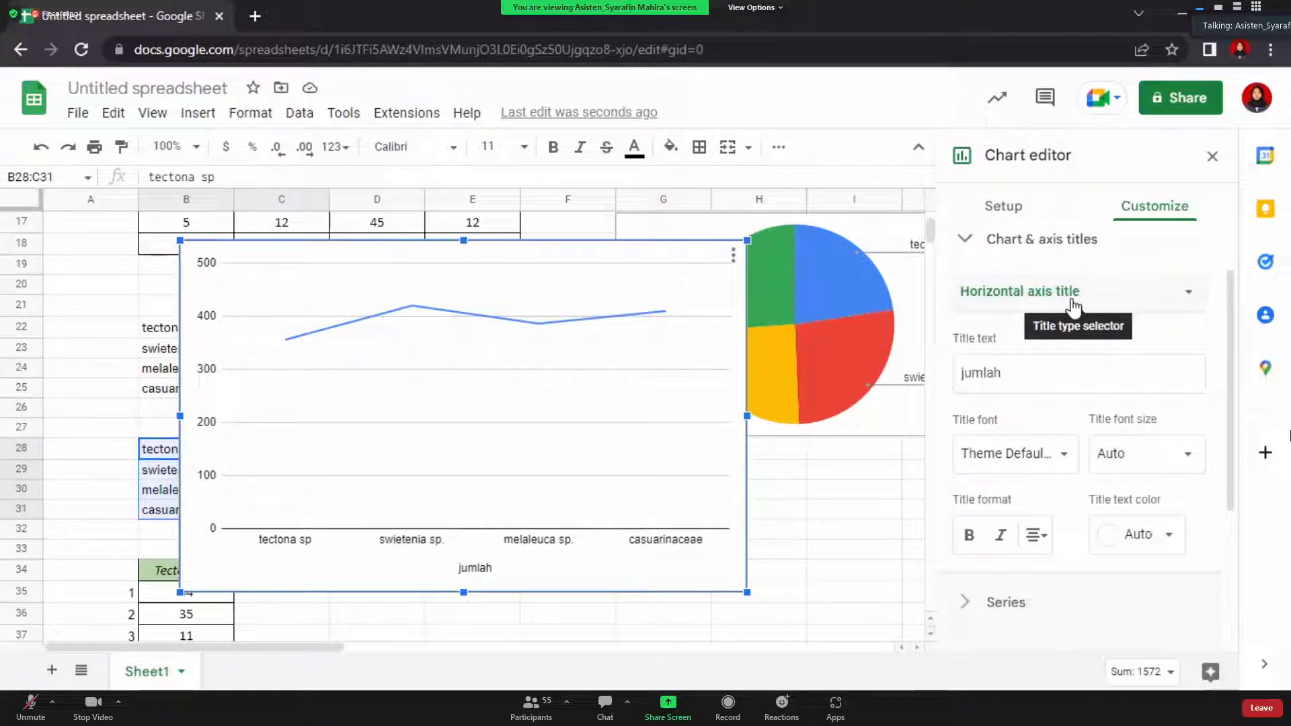
{"action": "left_click", "coordinate": [1040, 366]}
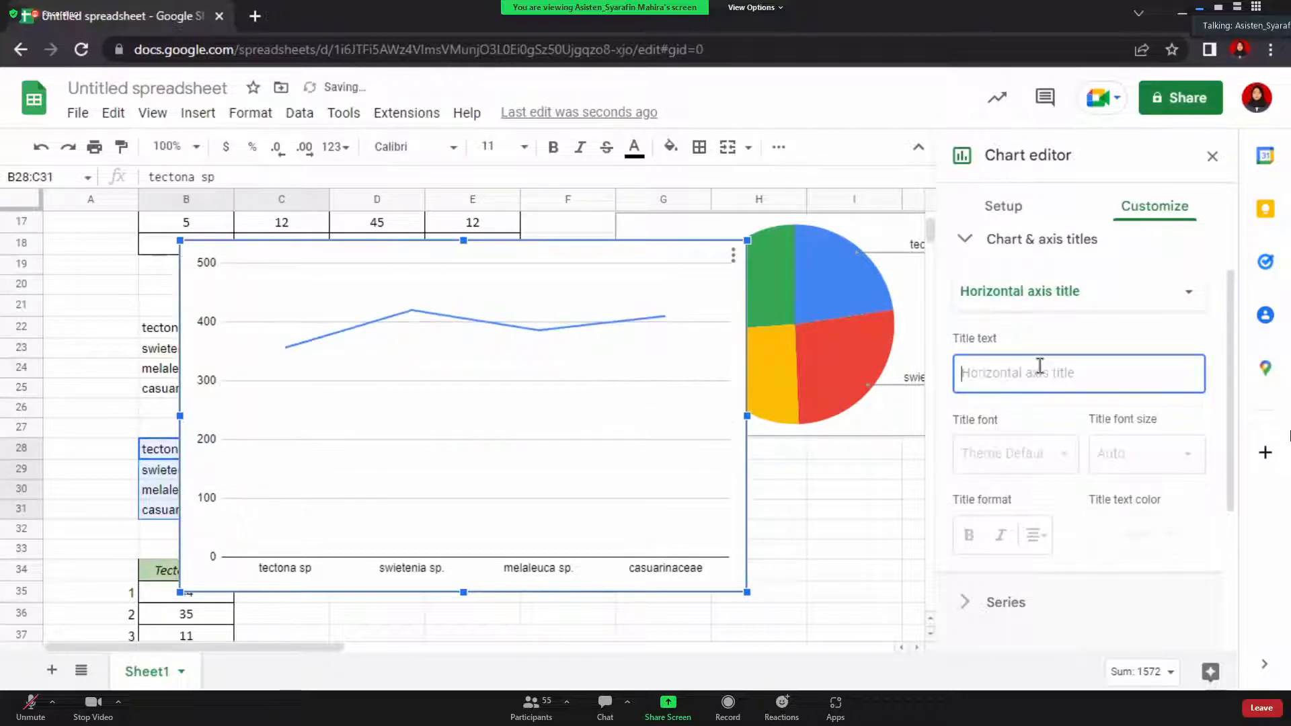
{"action": "type", "text": "spesies"}
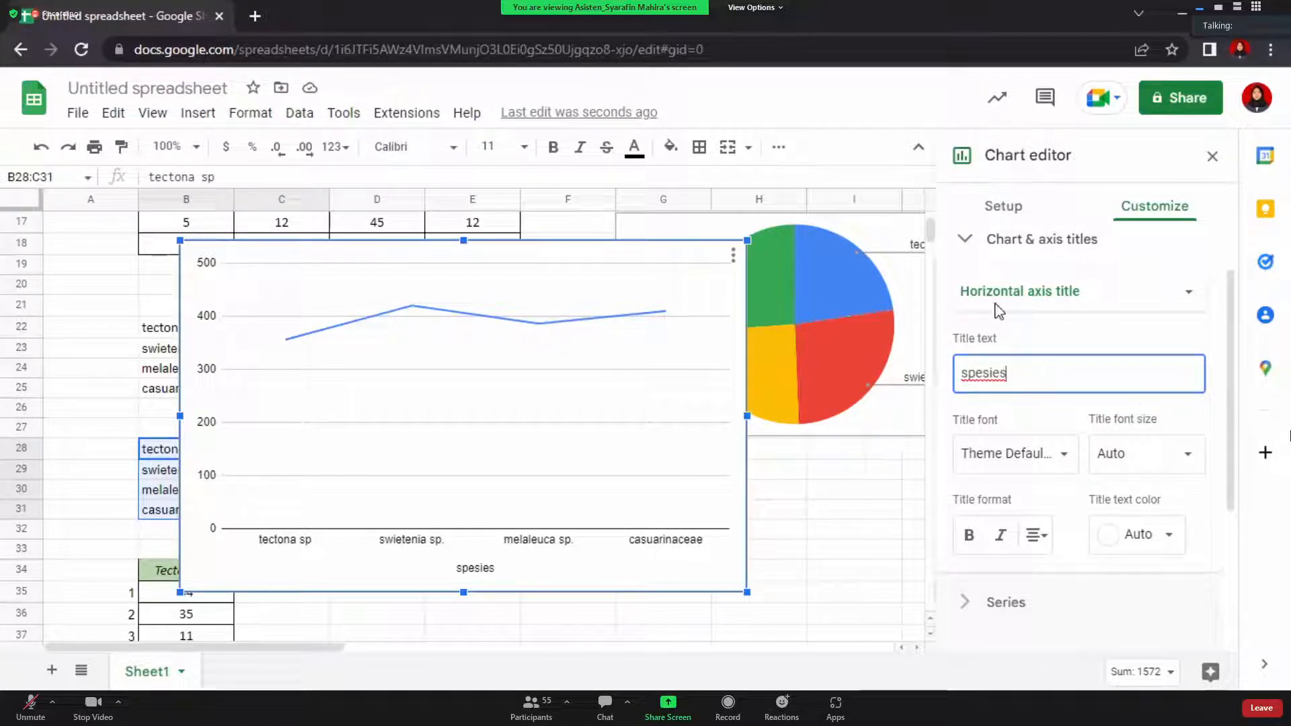
Title the vertical axis 'jumlah tinggi (m)'
{"action": "left_click", "coordinate": [1096, 296]}
{"action": "left_click", "coordinate": [1072, 322]}
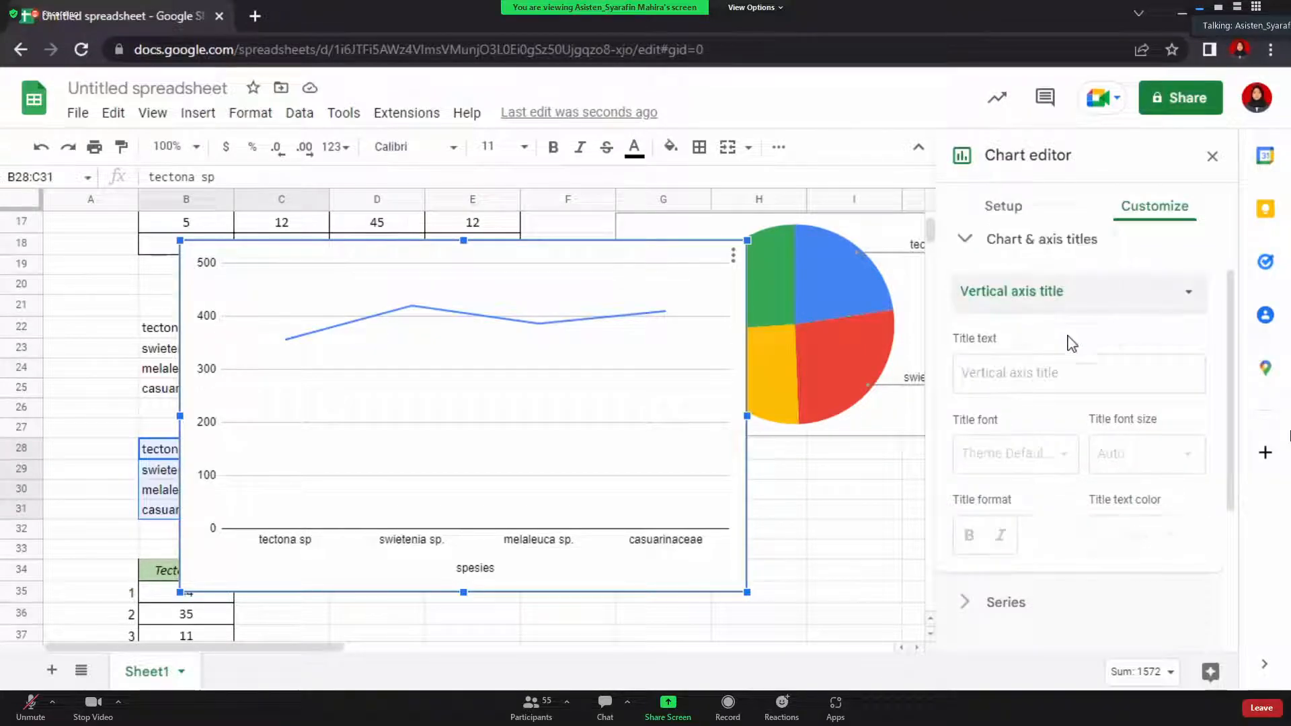
{"action": "left_click", "coordinate": [1072, 384]}
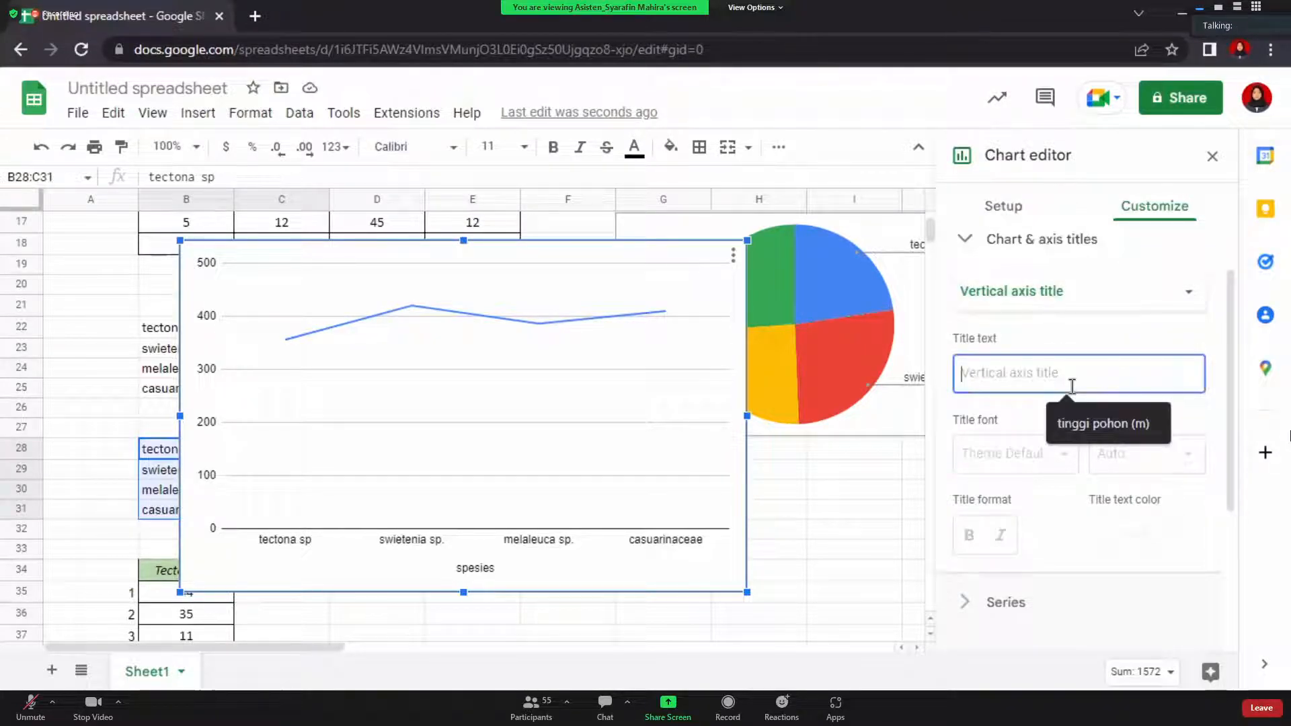
{"action": "type", "text": "juml"}
{"action": "type", "text": "aj "}
{"action": "type", "text": "h"}
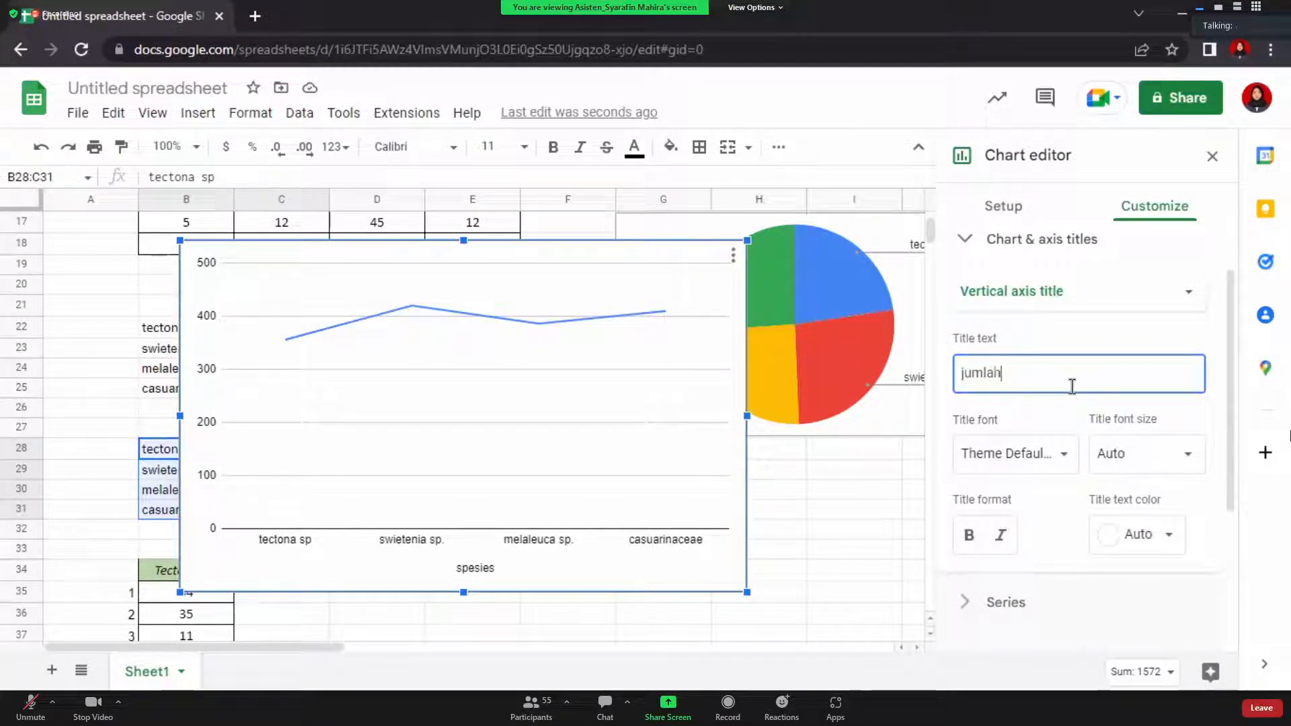
{"action": "type", "text": " tingi "}
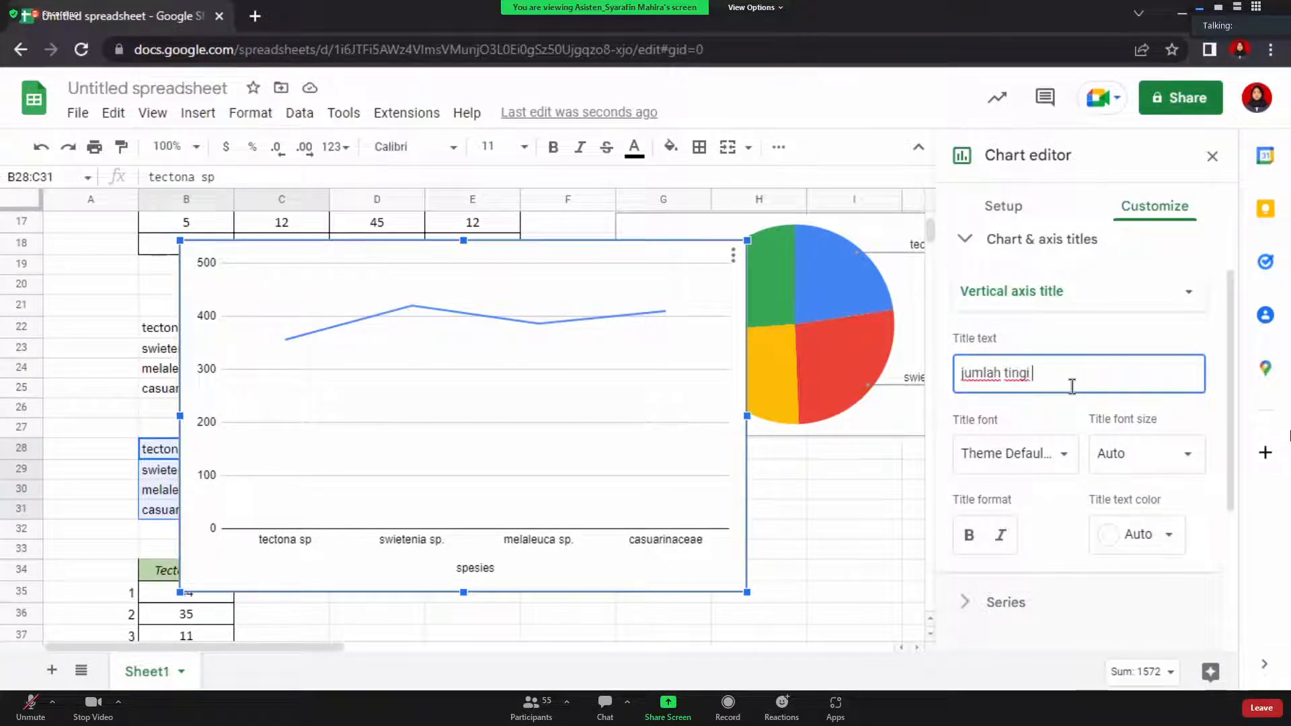
{"action": "key", "text": "BackSpace"}
{"action": "key", "text": "BackSpace"}
{"action": "type", "text": "g"}
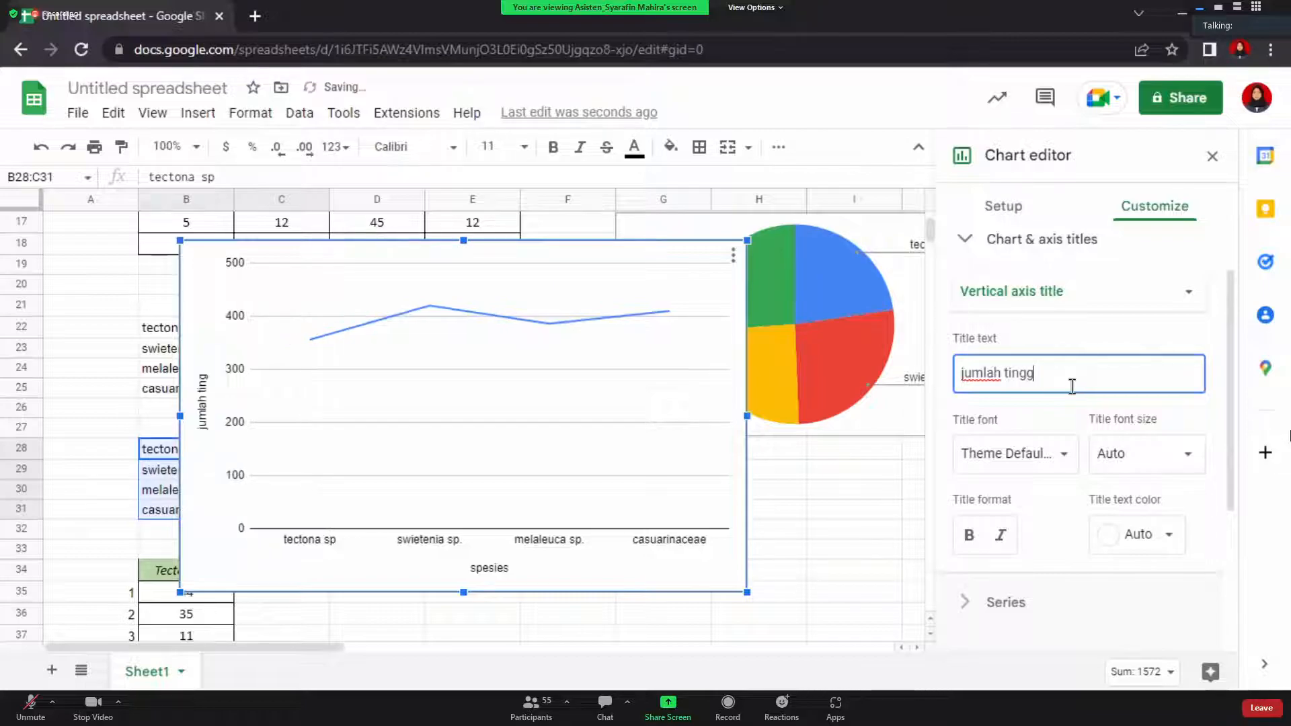
{"action": "type", "text": "(m"}
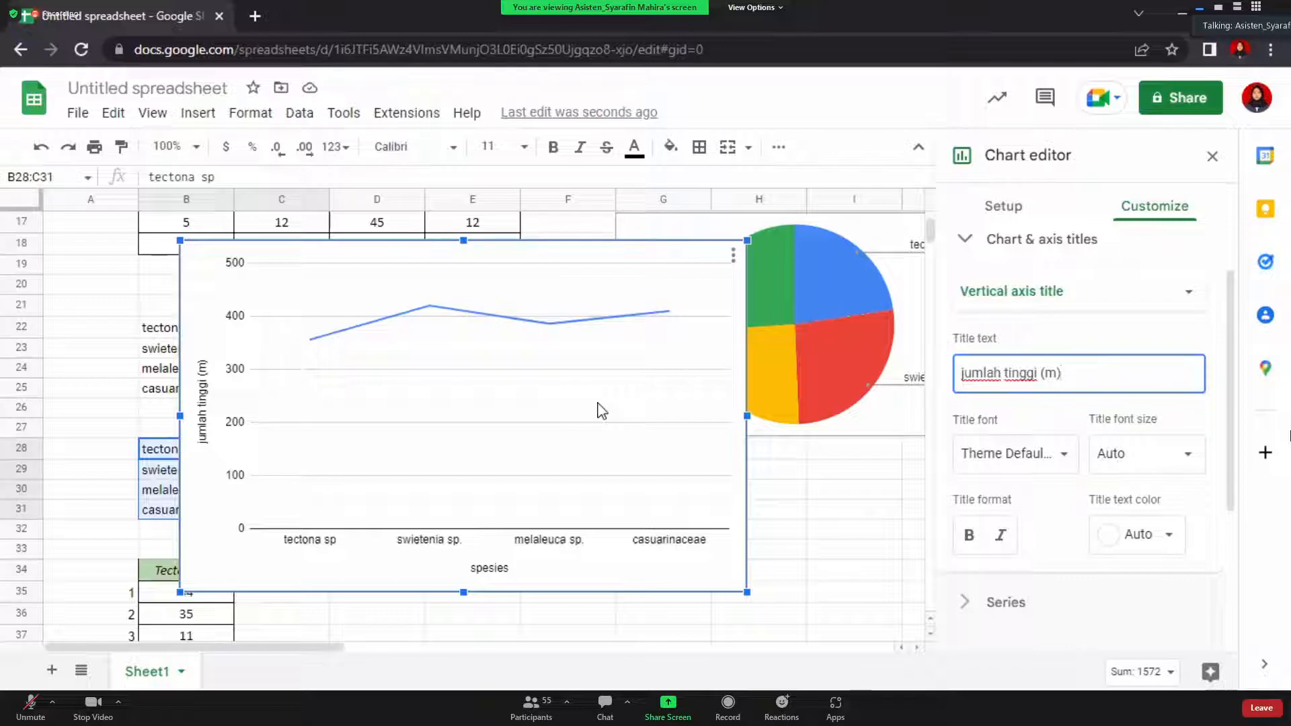
{"action": "scroll", "coordinate": [1060, 462], "scroll_direction": "down", "scroll_amount": 1}
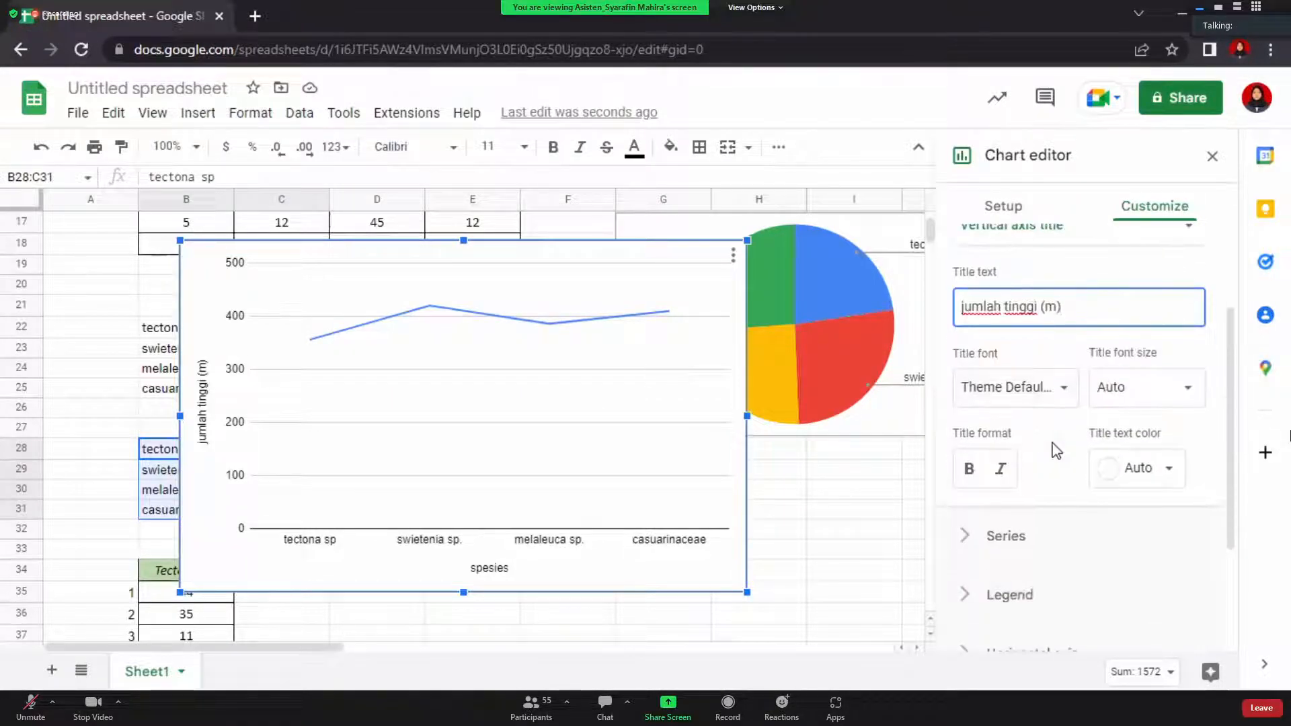
Turn on data labels so the line shows each total: 356, 420, 386 and 410
{"action": "left_click", "coordinate": [1000, 545]}
{"action": "scroll", "coordinate": [999, 539], "scroll_direction": "down", "scroll_amount": 1}
{"action": "scroll", "coordinate": [1000, 536], "scroll_direction": "down", "scroll_amount": 1}
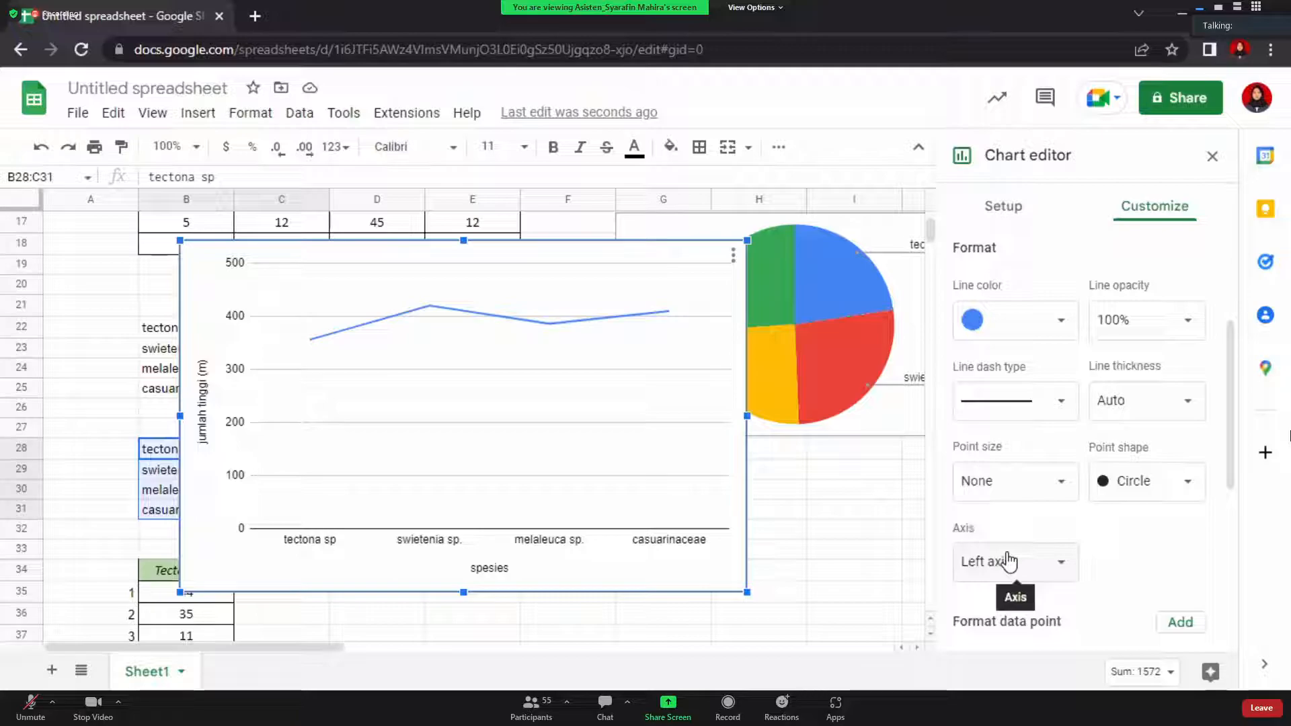
{"action": "scroll", "coordinate": [1009, 561], "scroll_direction": "down", "scroll_amount": 3}
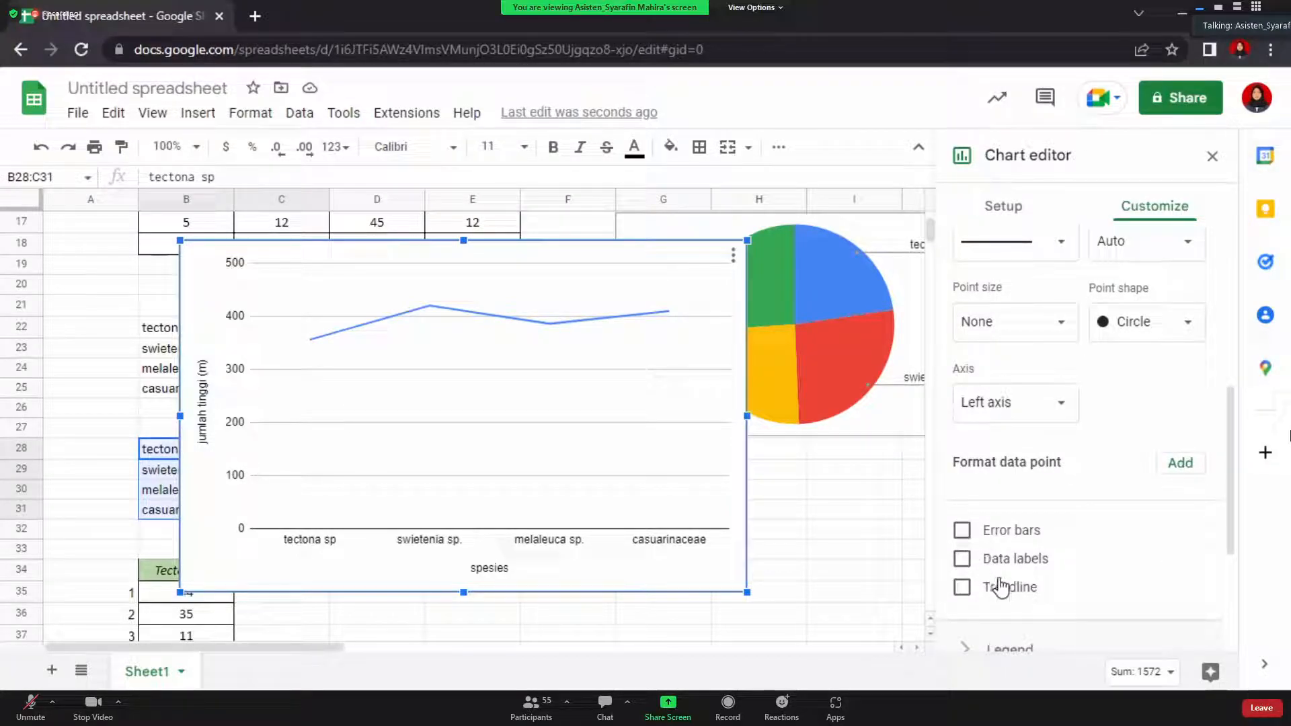
{"action": "left_click", "coordinate": [963, 560]}
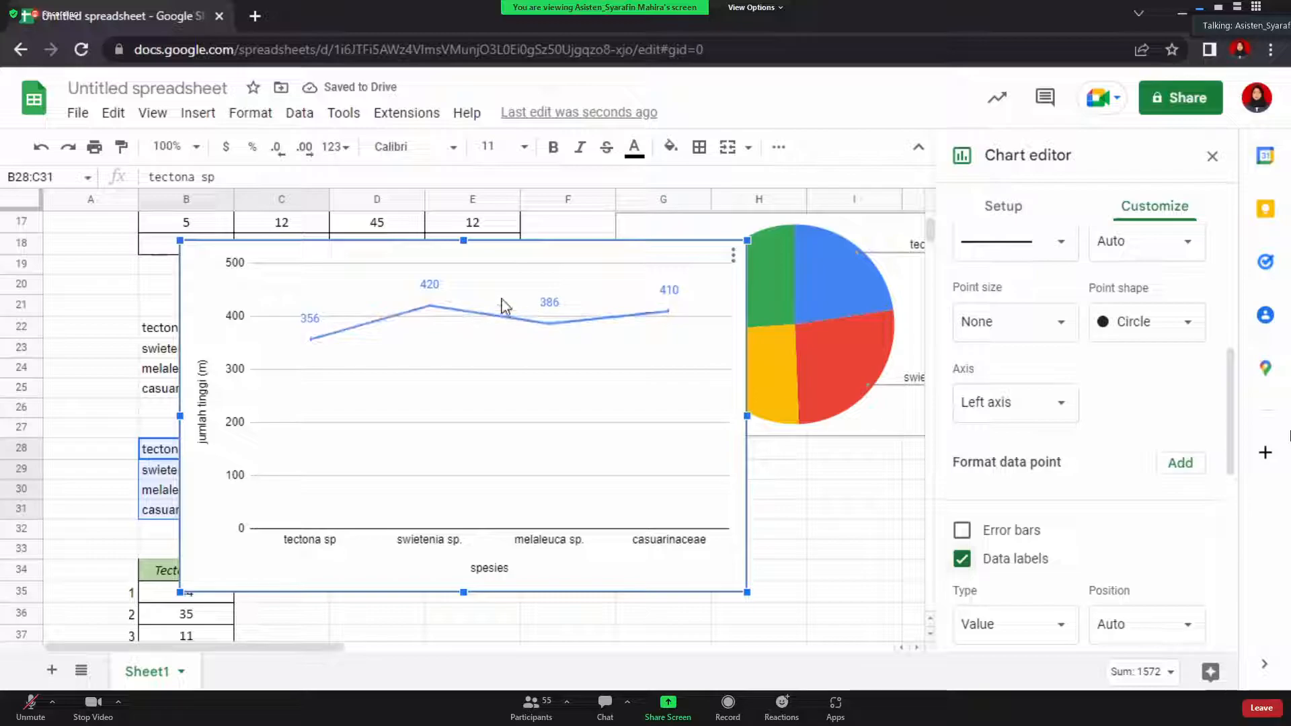
Set the series point size to 7px, after briefly trying 2px
{"action": "scroll", "coordinate": [1065, 499], "scroll_direction": "up", "scroll_amount": 1}
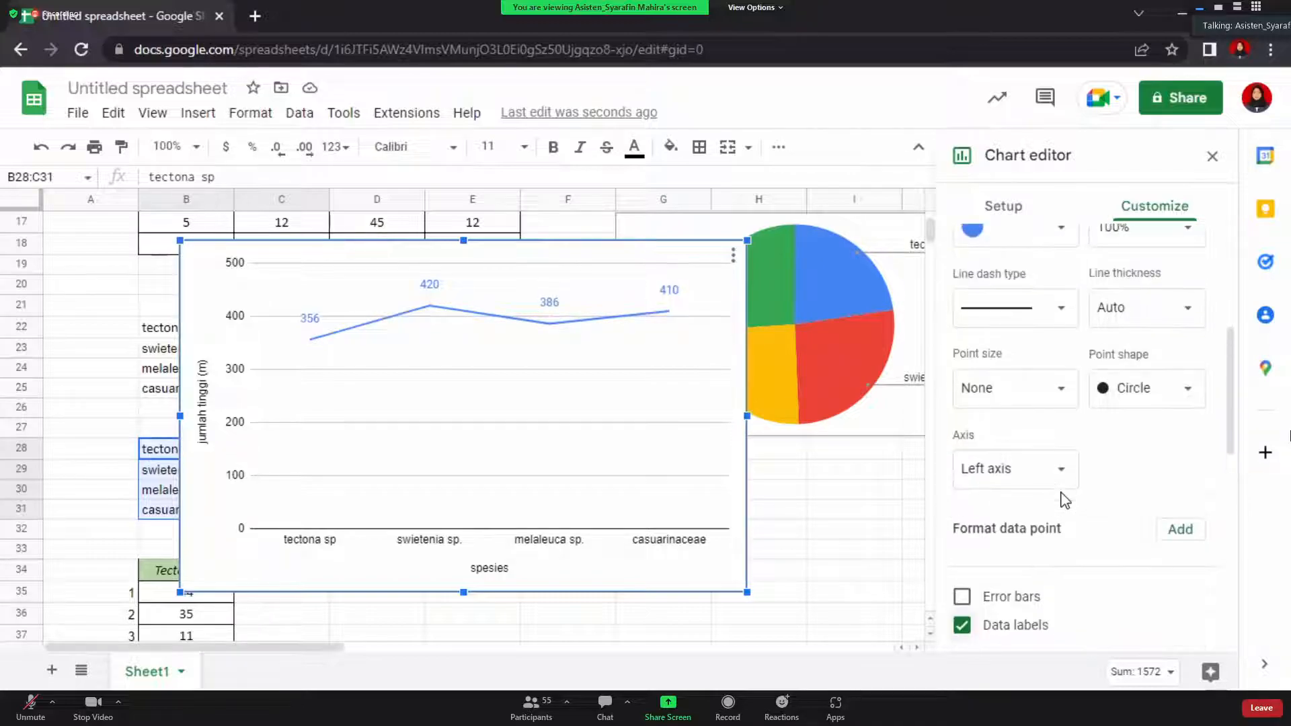
{"action": "scroll", "coordinate": [1064, 499], "scroll_direction": "up", "scroll_amount": 1}
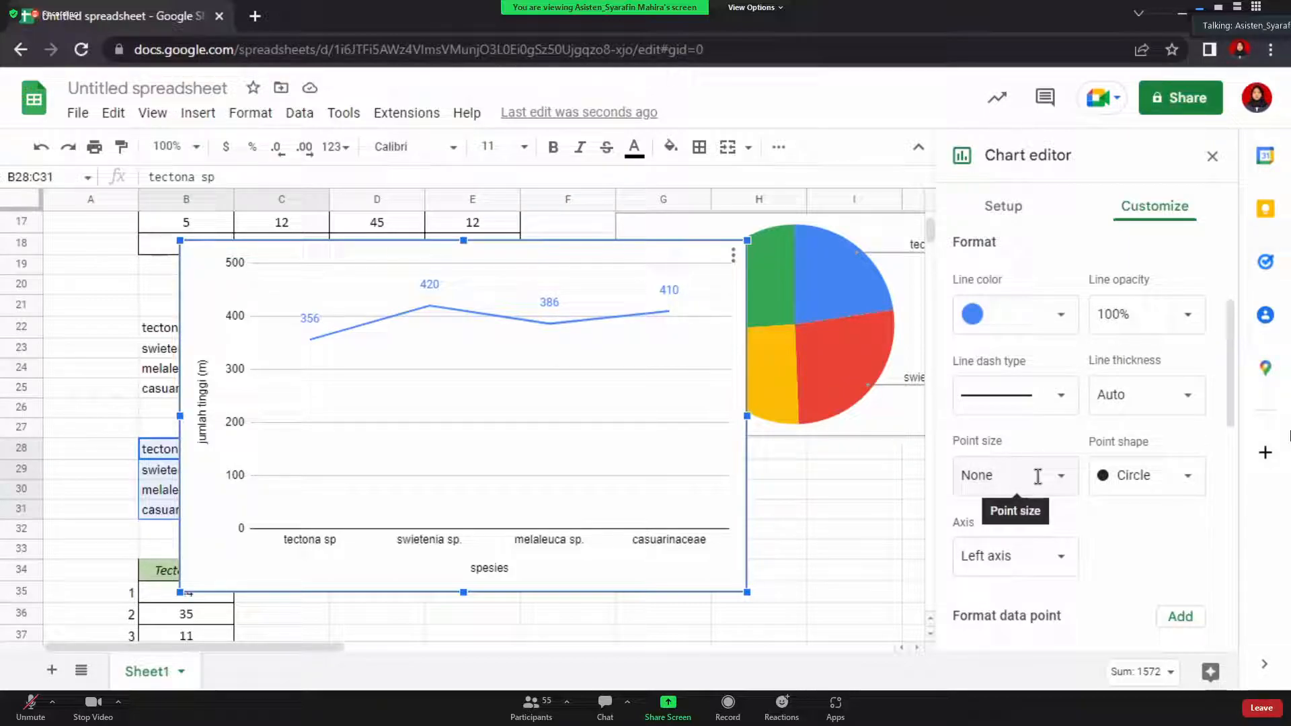
{"action": "left_click", "coordinate": [1038, 476]}
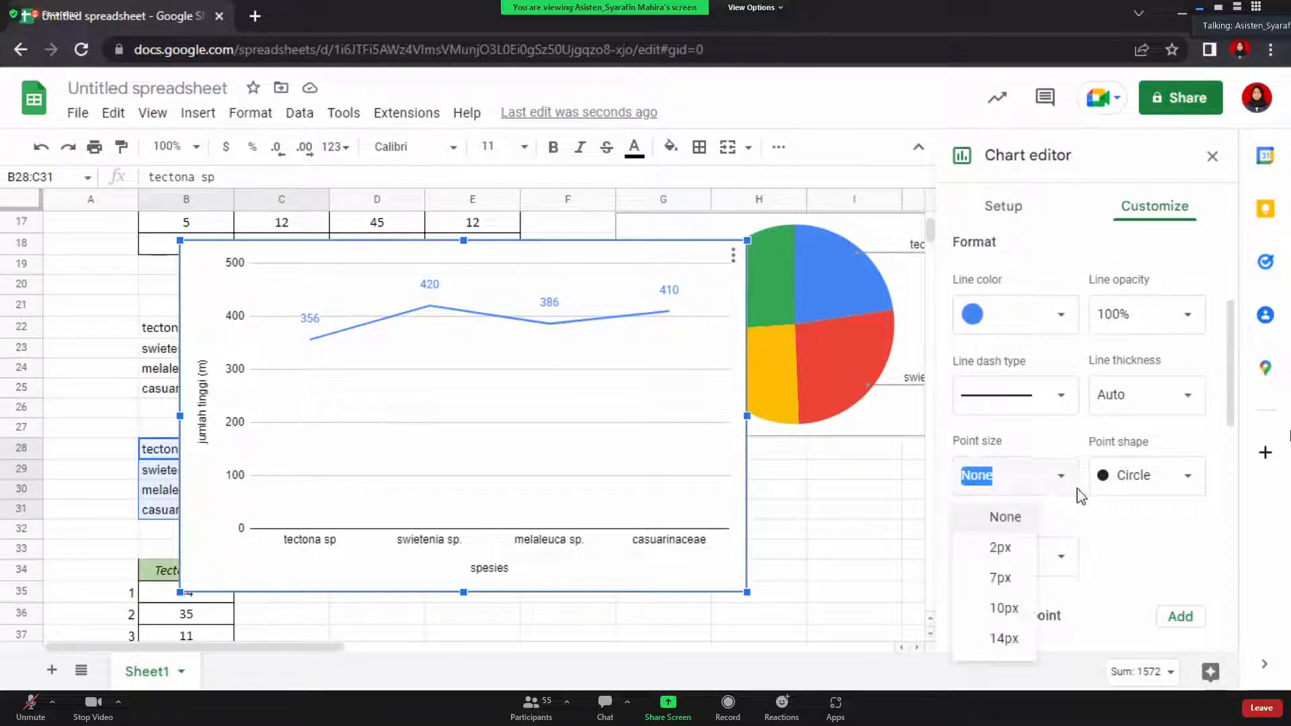
{"action": "left_click", "coordinate": [1018, 589]}
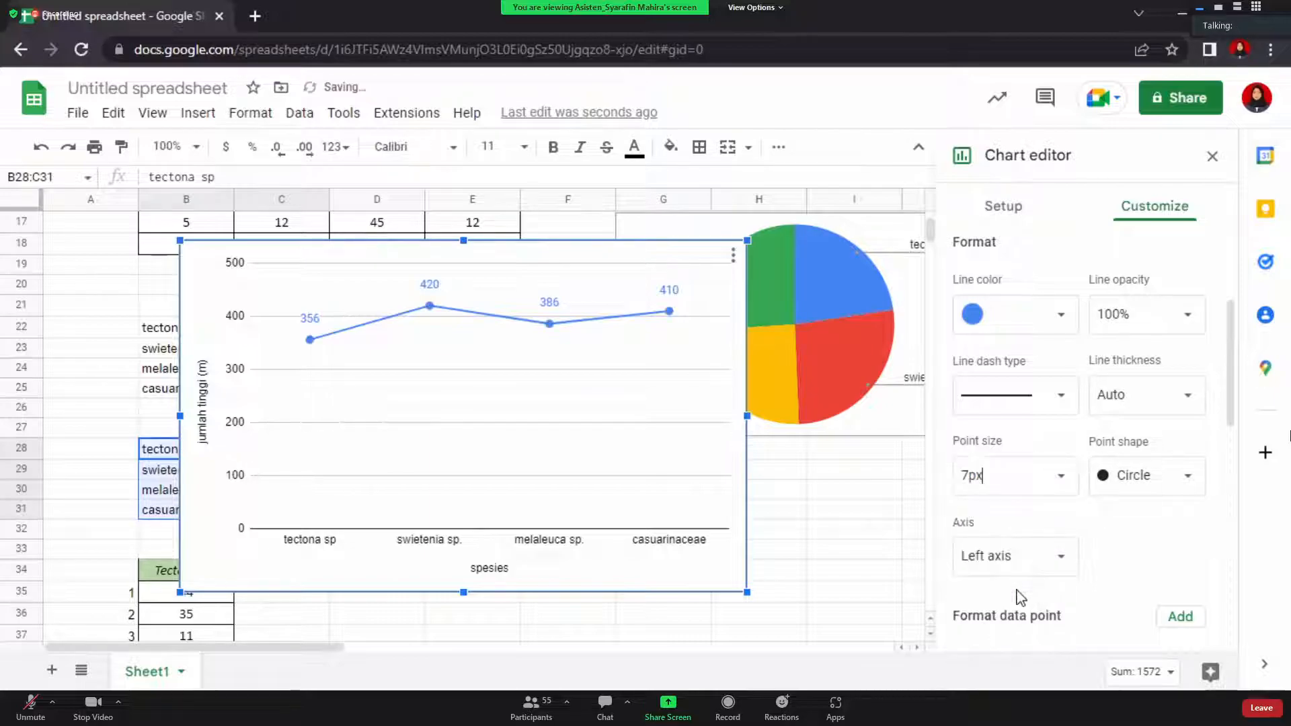
{"action": "left_click", "coordinate": [1058, 479]}
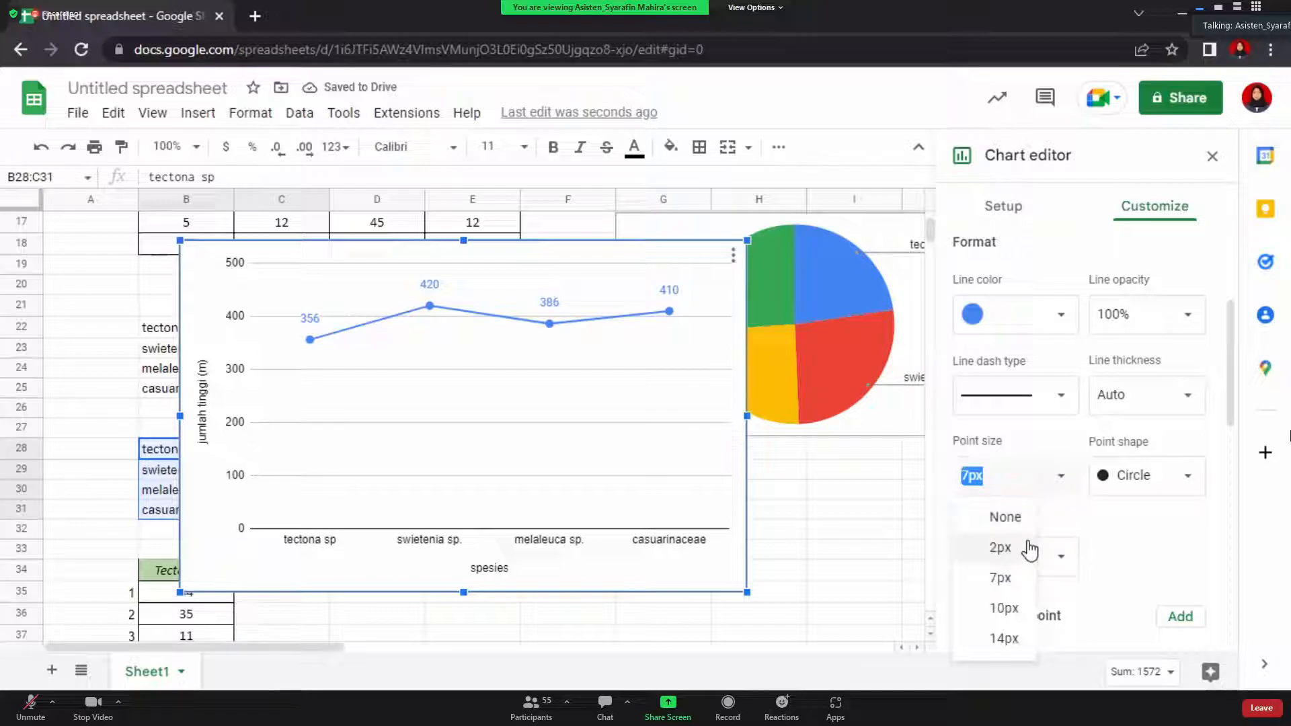
{"action": "left_click", "coordinate": [984, 549]}
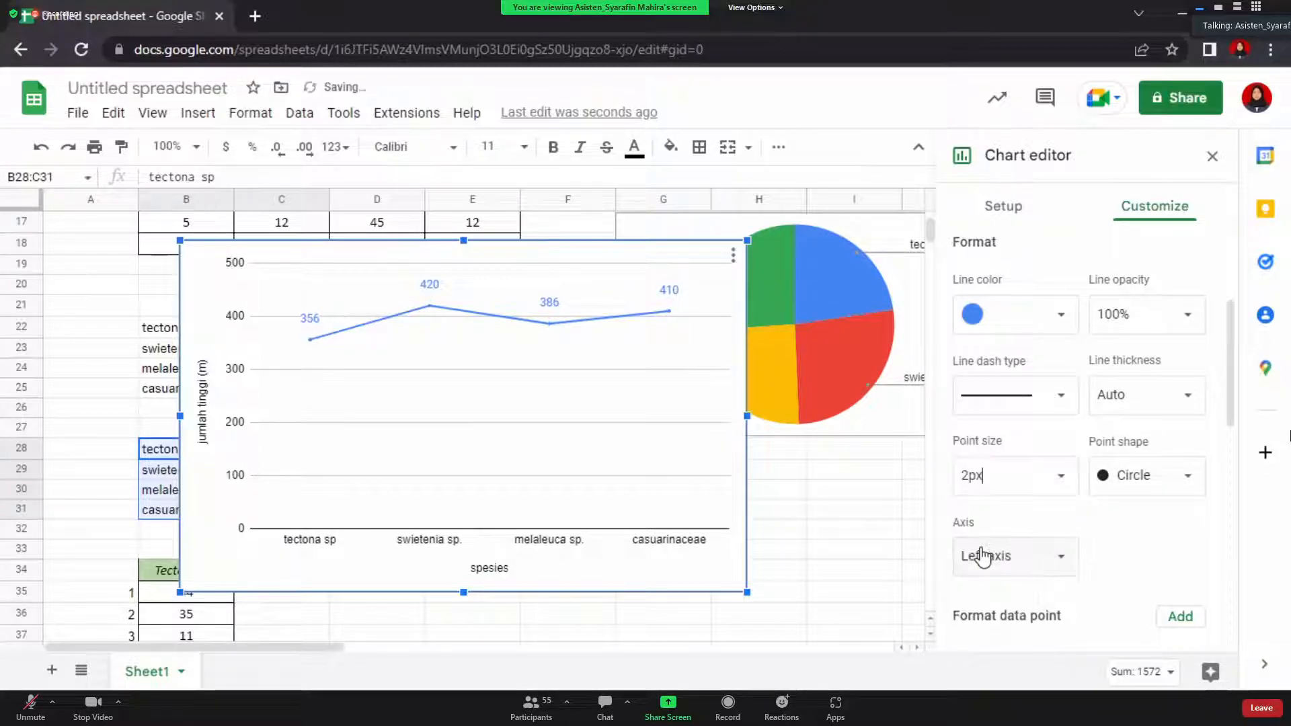
{"action": "left_click", "coordinate": [1058, 481]}
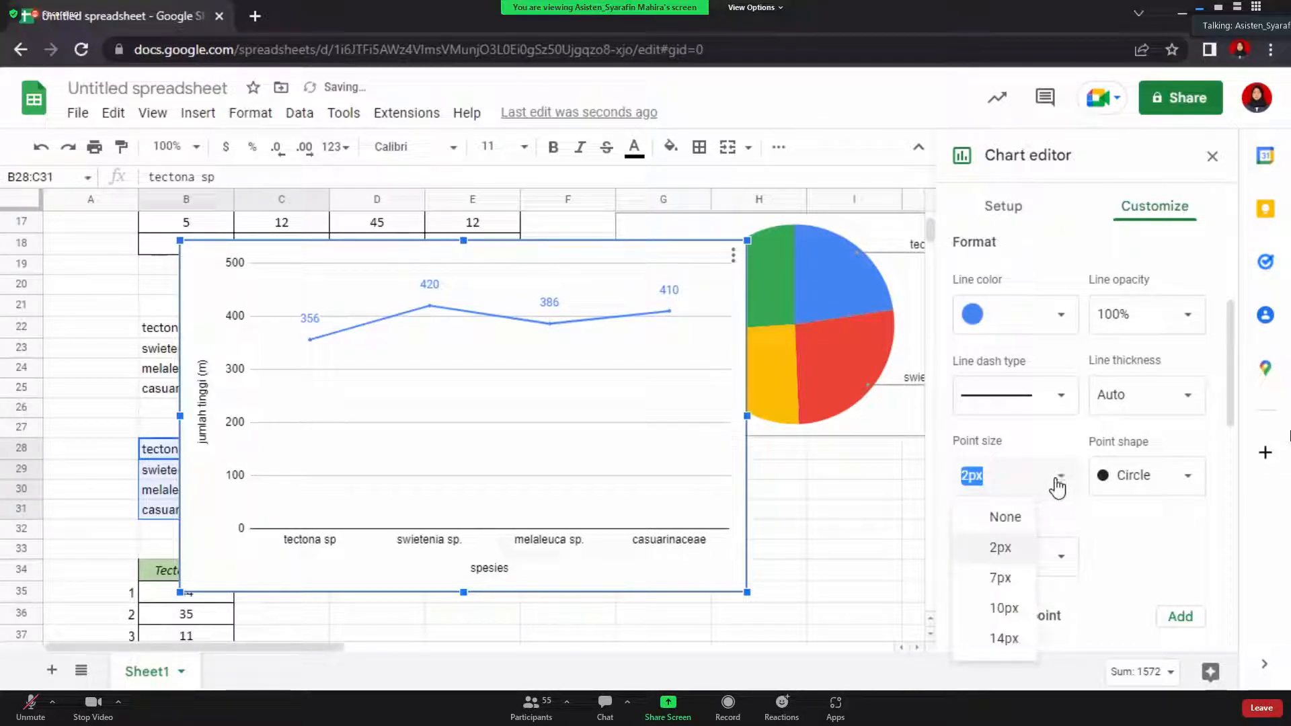
{"action": "left_click", "coordinate": [1020, 583]}
{"action": "scroll", "coordinate": [1168, 540], "scroll_direction": "down", "scroll_amount": 2}
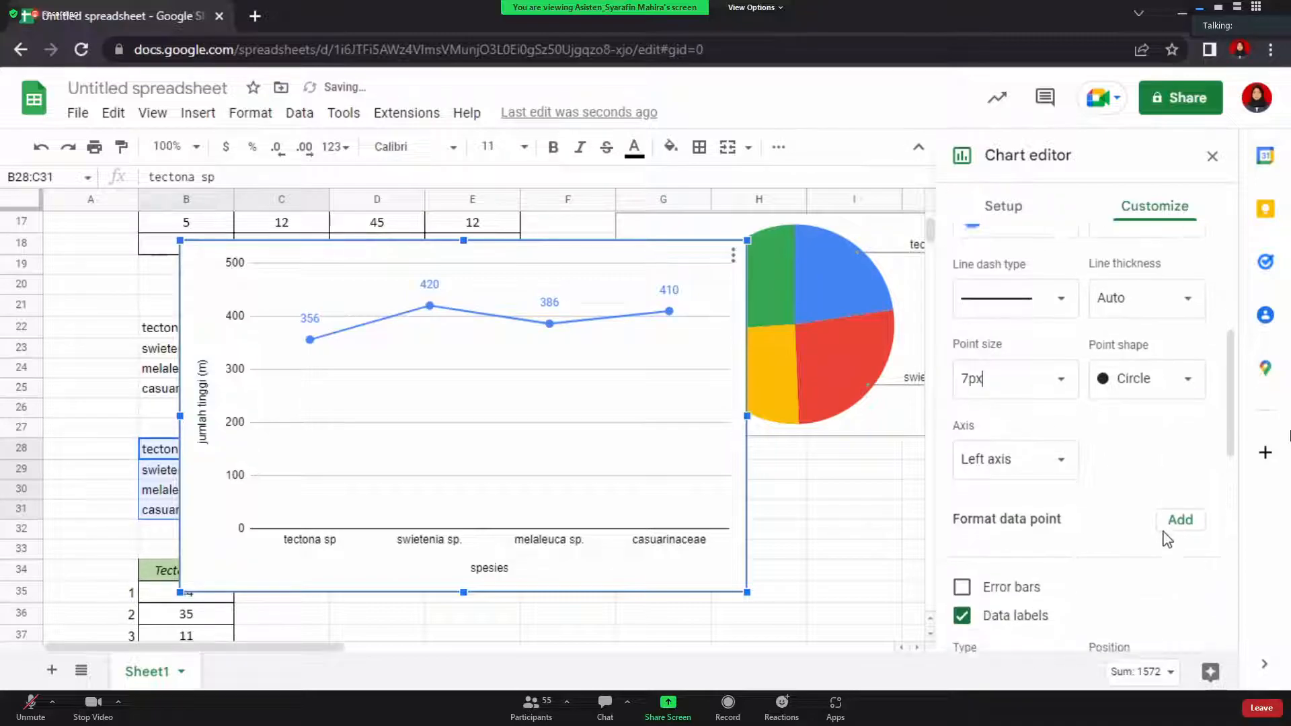
{"action": "scroll", "coordinate": [1013, 575], "scroll_direction": "down", "scroll_amount": 8}
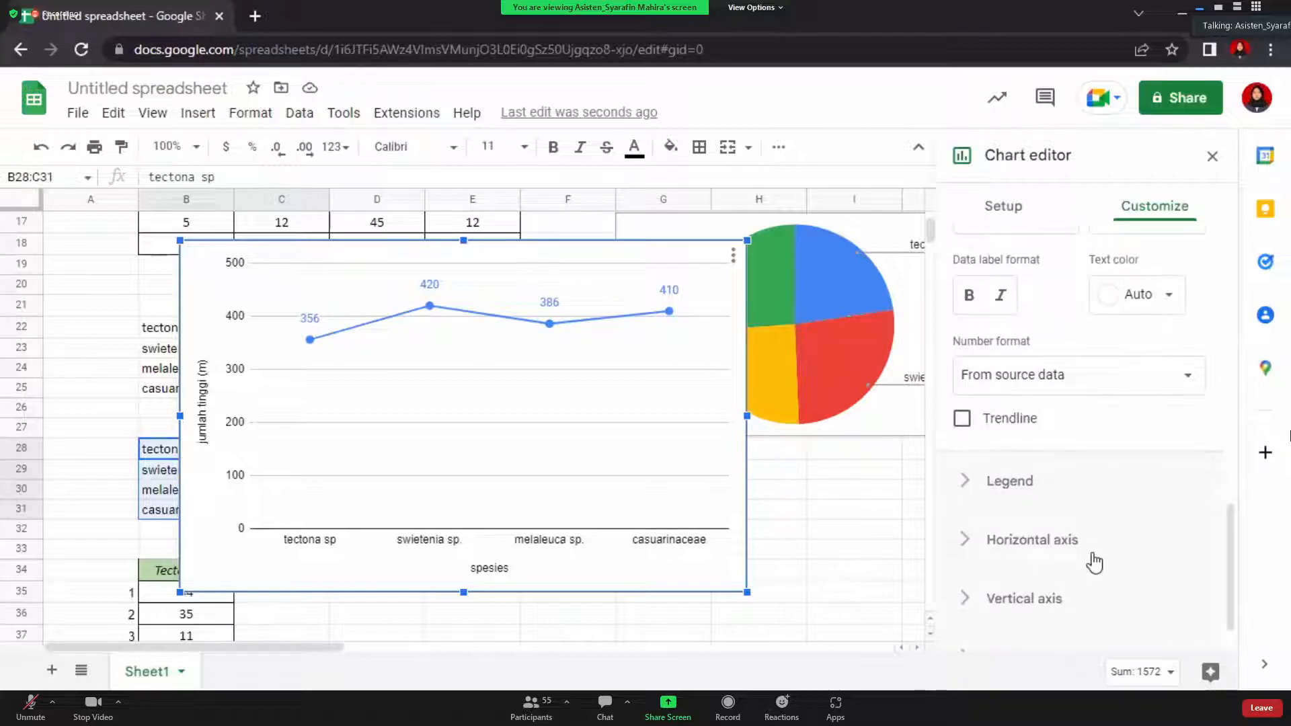
Show the axis line on the chart's vertical axis
{"action": "left_click", "coordinate": [1064, 541]}
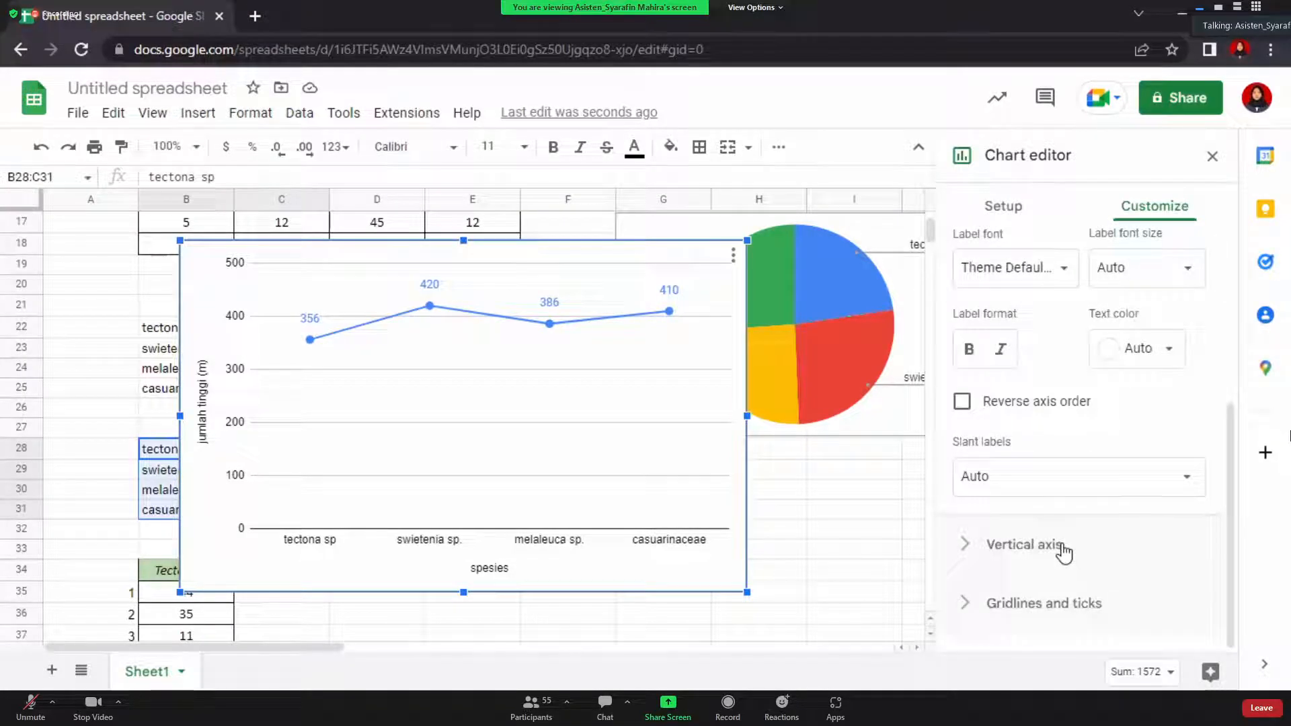
{"action": "scroll", "coordinate": [1065, 548], "scroll_direction": "up", "scroll_amount": 3}
{"action": "scroll", "coordinate": [1066, 552], "scroll_direction": "down", "scroll_amount": 2}
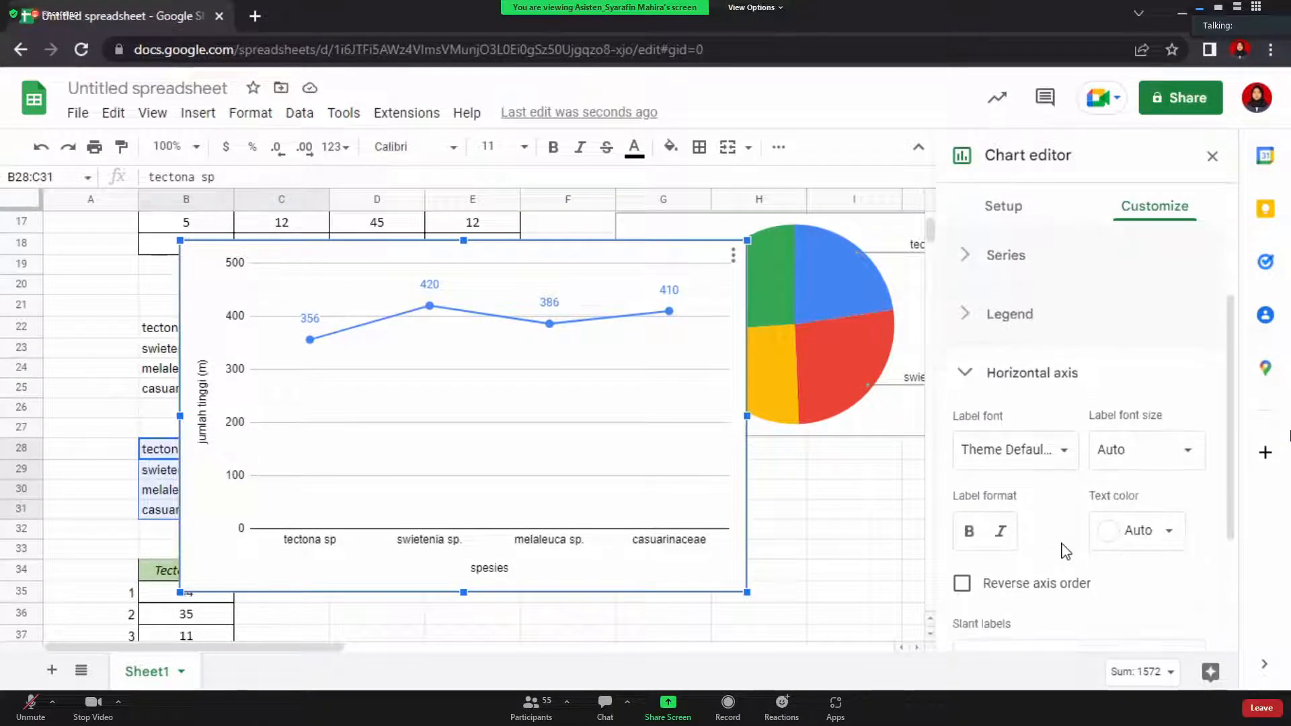
{"action": "scroll", "coordinate": [1066, 552], "scroll_direction": "down", "scroll_amount": 2}
{"action": "left_click", "coordinate": [1063, 547]}
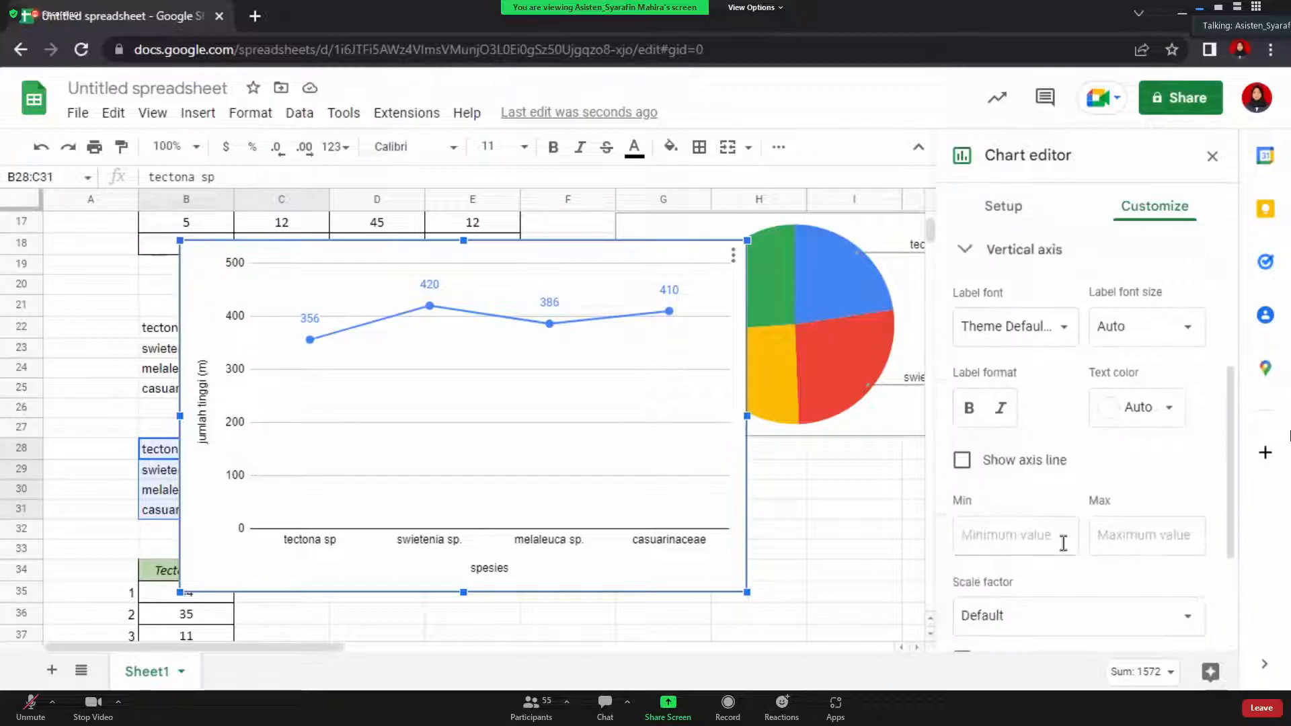
{"action": "scroll", "coordinate": [1006, 403], "scroll_direction": "up", "scroll_amount": 3}
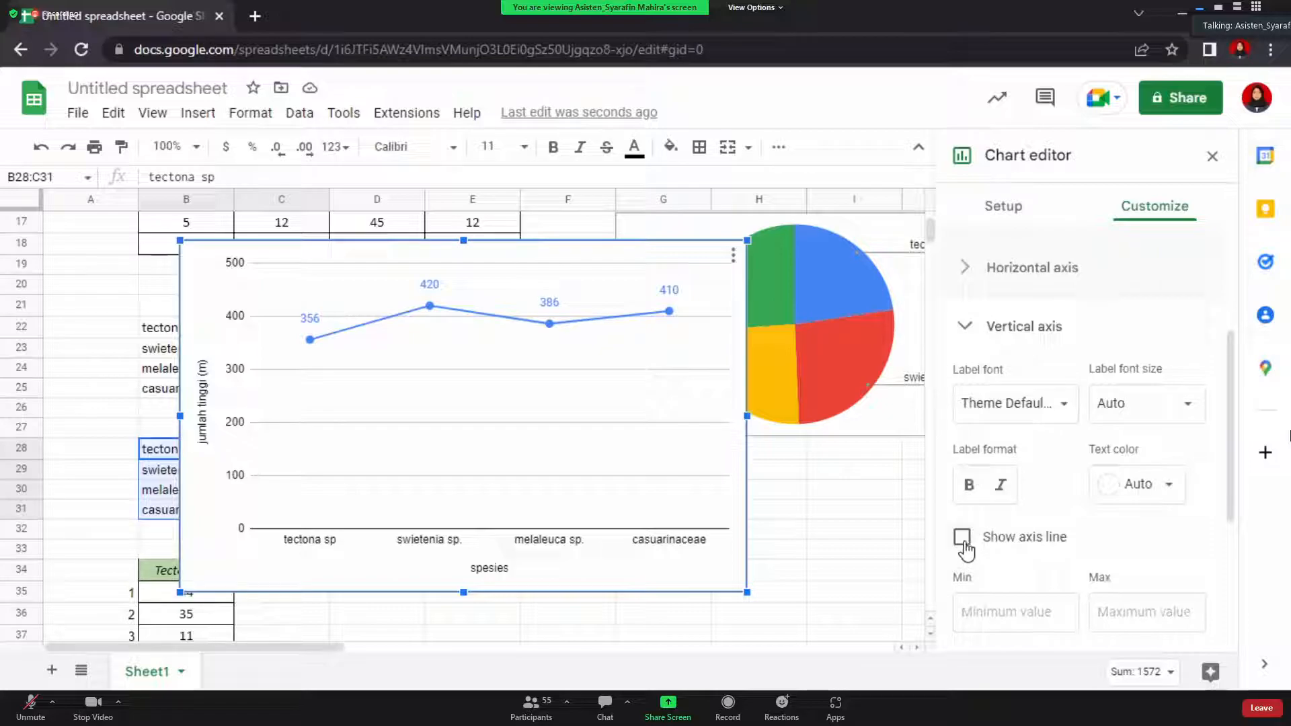
{"action": "left_click", "coordinate": [962, 538]}
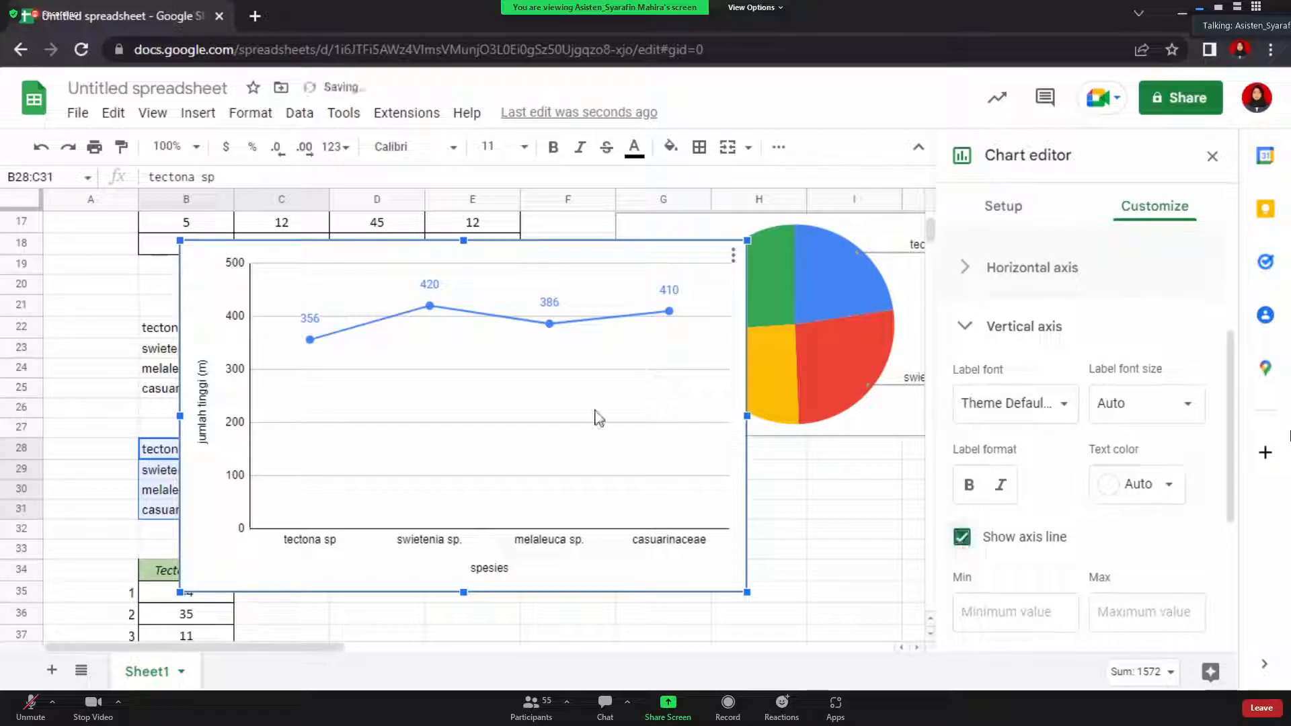
Add minor gridlines, two between each pair of major gridlines
{"action": "scroll", "coordinate": [963, 519], "scroll_direction": "down", "scroll_amount": 4}
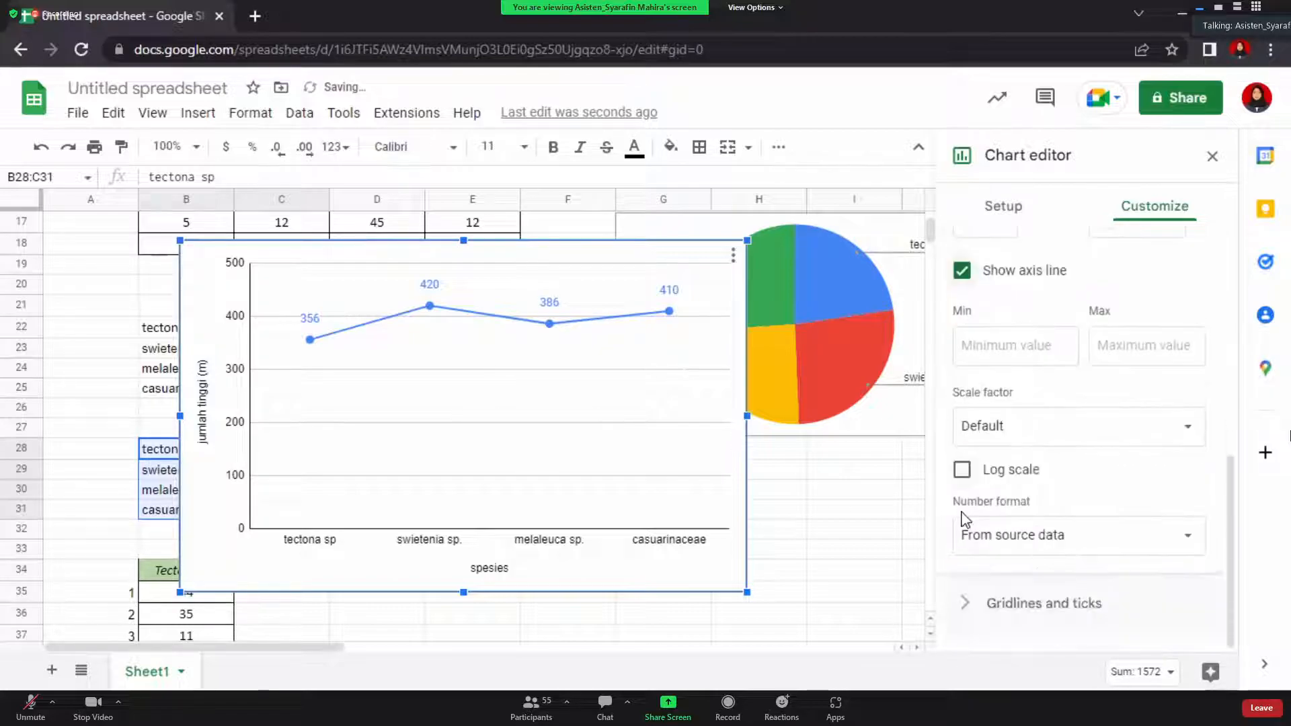
{"action": "left_click", "coordinate": [1028, 605]}
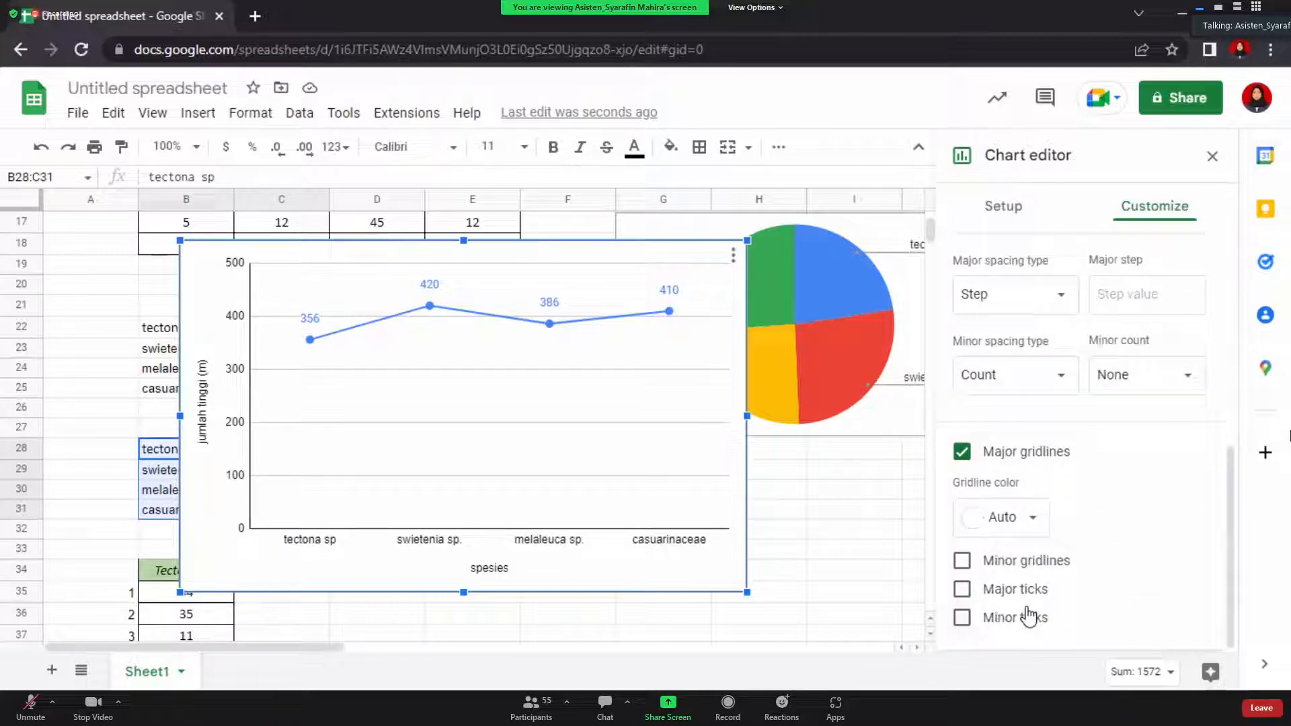
{"action": "left_click", "coordinate": [963, 561]}
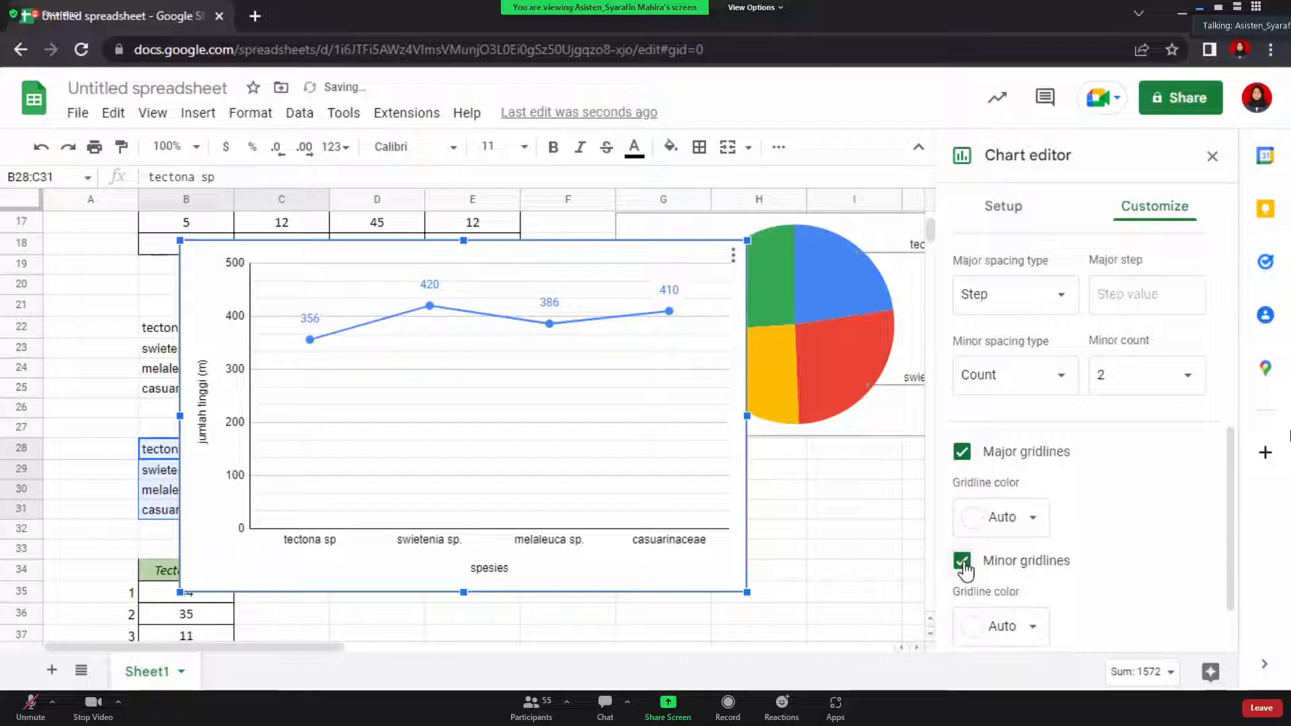
{"action": "scroll", "coordinate": [1029, 609], "scroll_direction": "down", "scroll_amount": 1}
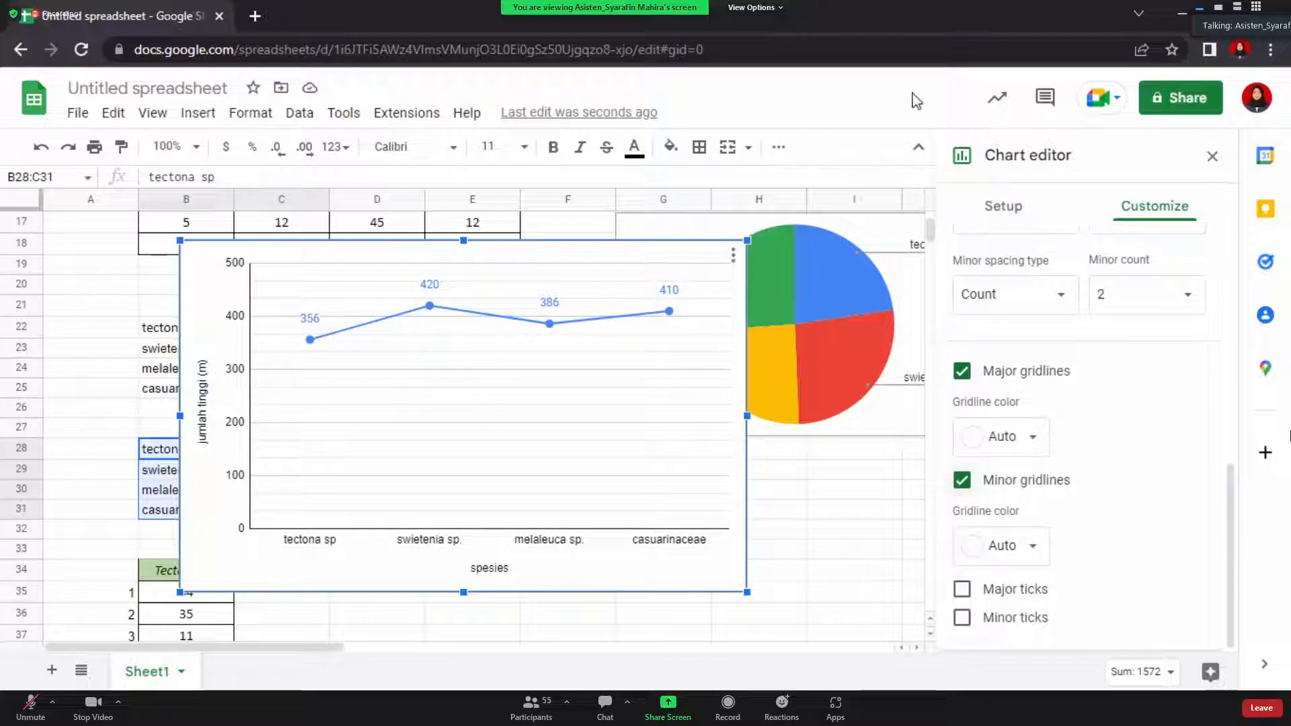
Resize the species-totals line chart, drag it beneath the Line Chart label, then deselect it
{"action": "left_click_drag", "start_coordinate": [742, 591], "coordinate": [502, 440]}
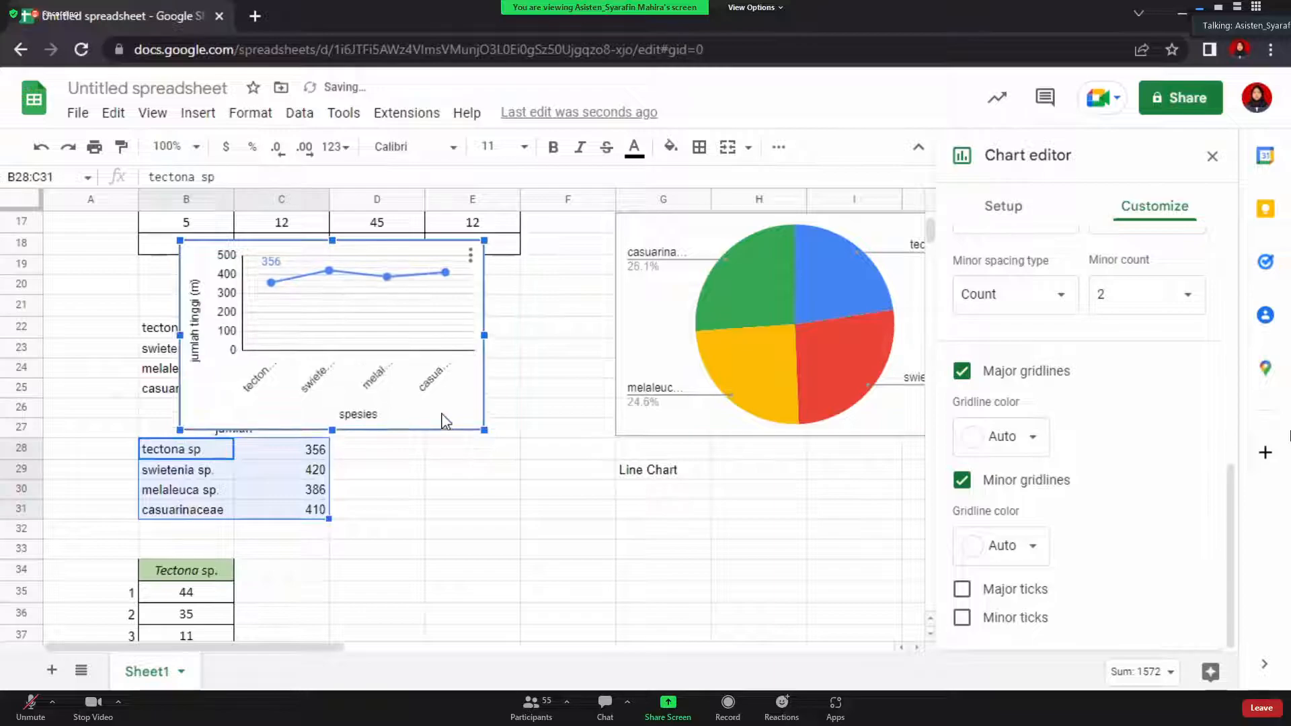
{"action": "left_click_drag", "start_coordinate": [459, 395], "coordinate": [913, 648]}
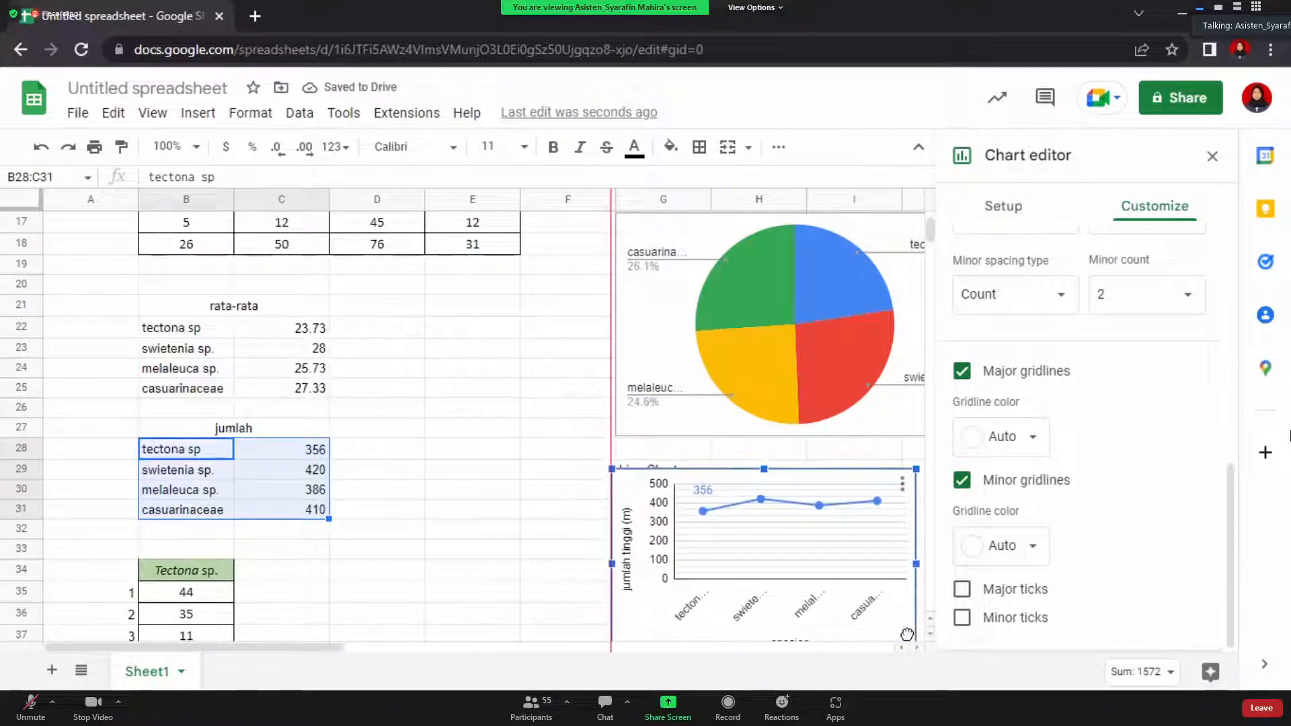
{"action": "scroll", "coordinate": [446, 334], "scroll_direction": "up", "scroll_amount": 5}
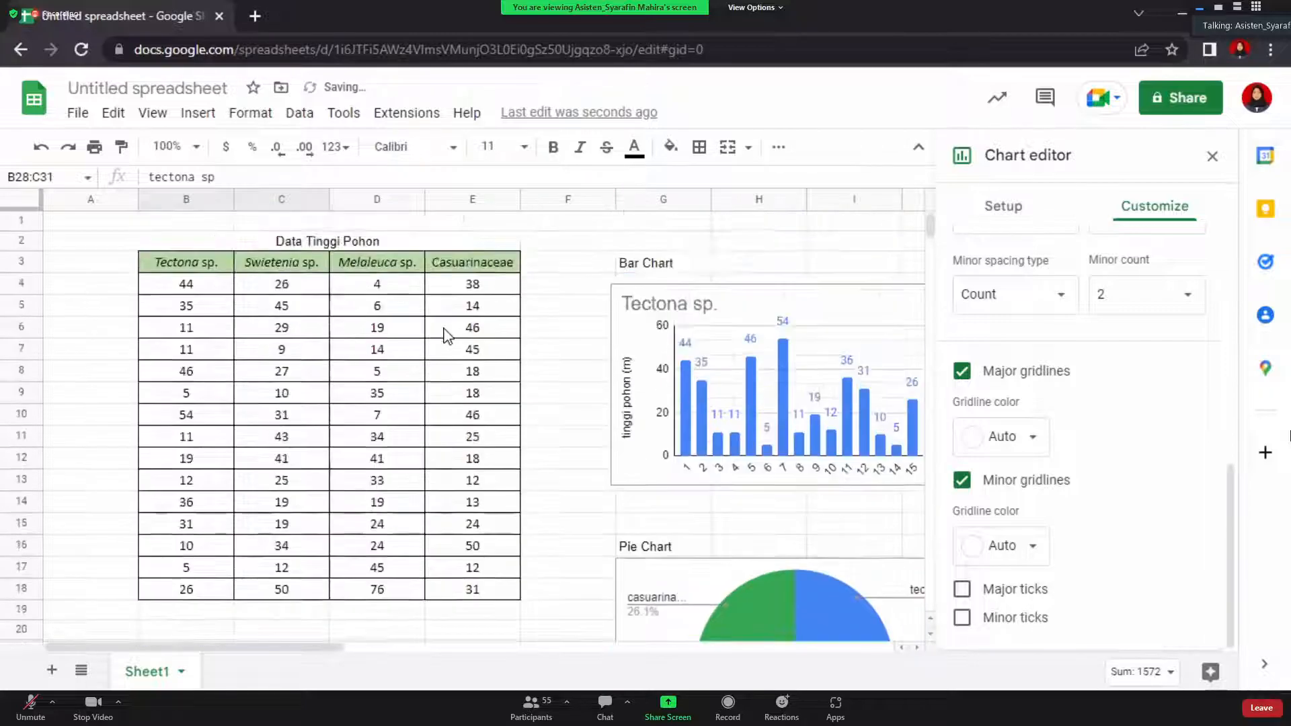
{"action": "scroll", "coordinate": [446, 334], "scroll_direction": "right", "scroll_amount": 5}
{"action": "scroll", "coordinate": [446, 334], "scroll_direction": "left", "scroll_amount": 3}
{"action": "scroll", "coordinate": [446, 334], "scroll_direction": "left", "scroll_amount": 3}
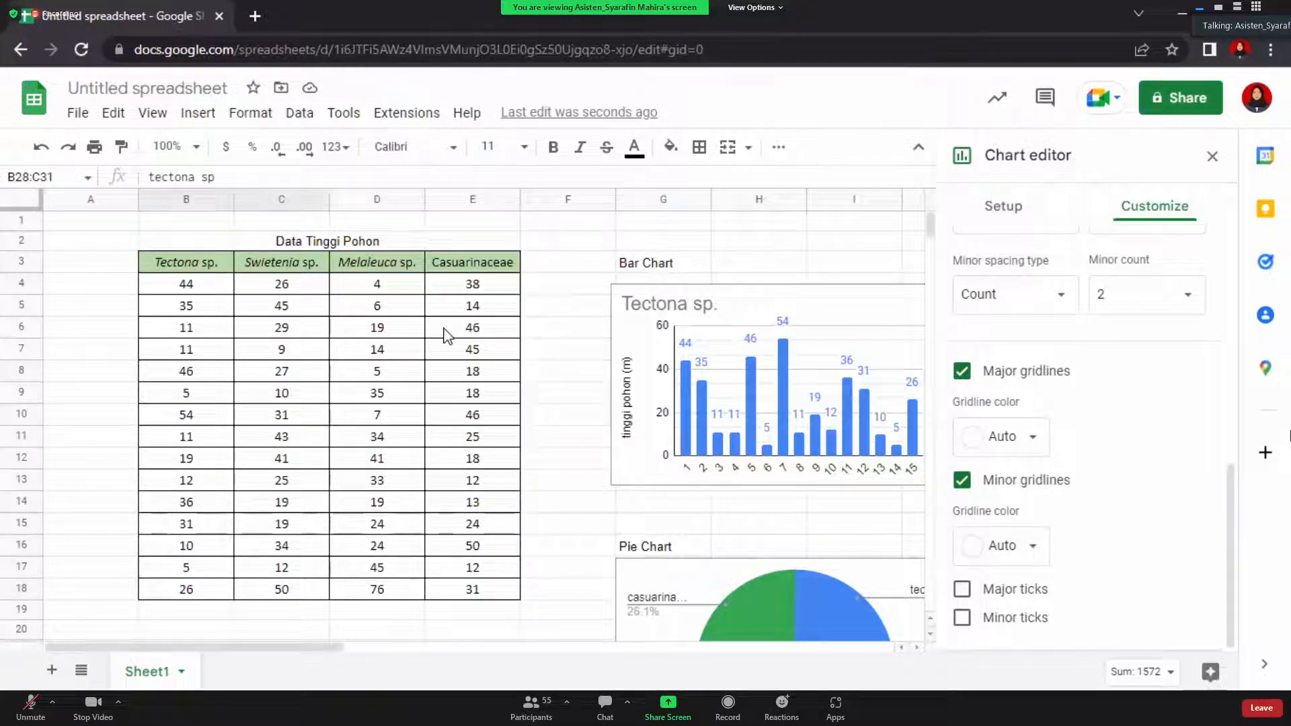
{"action": "scroll", "coordinate": [446, 334], "scroll_direction": "down", "scroll_amount": 1}
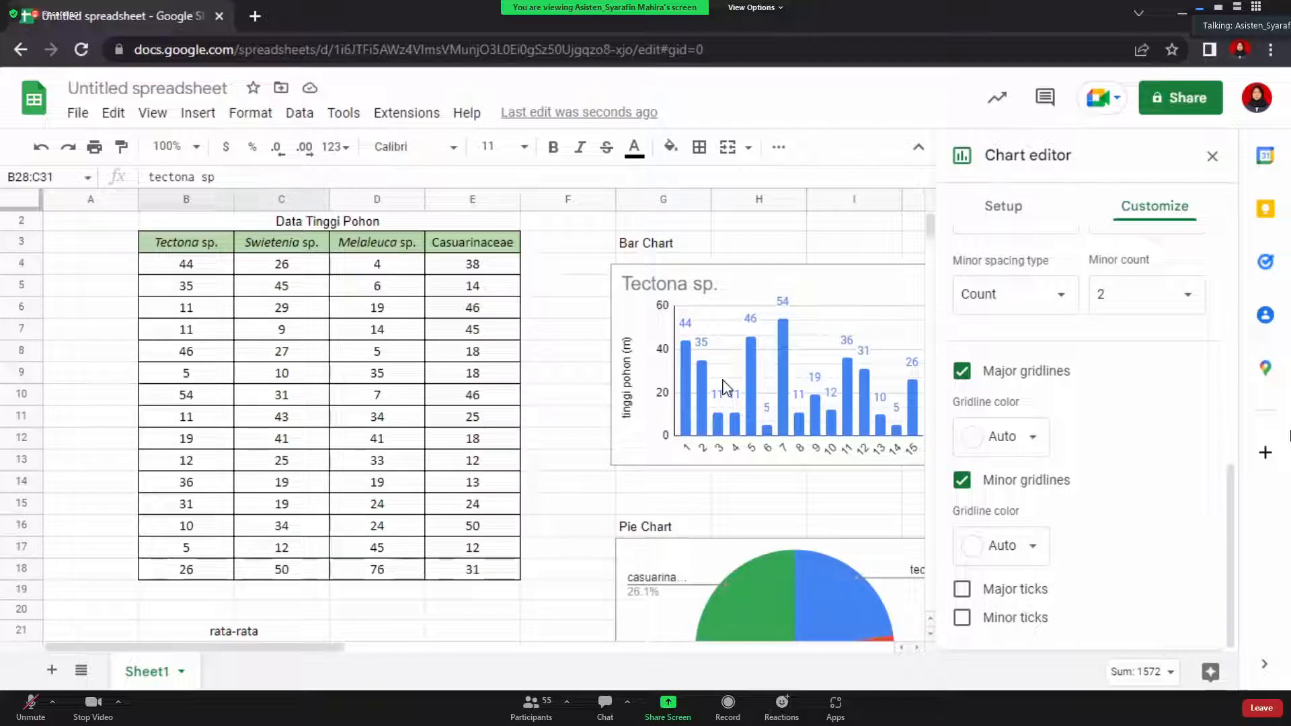
{"action": "scroll", "coordinate": [725, 387], "scroll_direction": "down", "scroll_amount": 7}
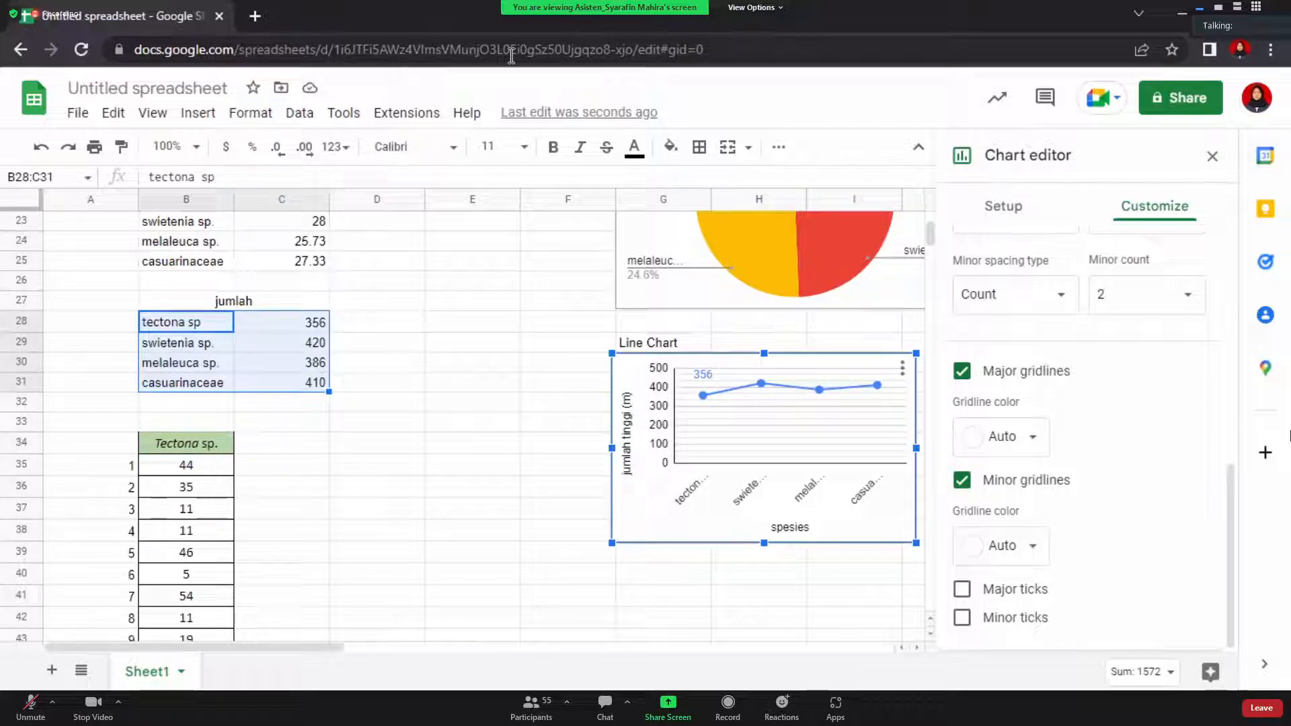
{"action": "left_click", "coordinate": [552, 453]}
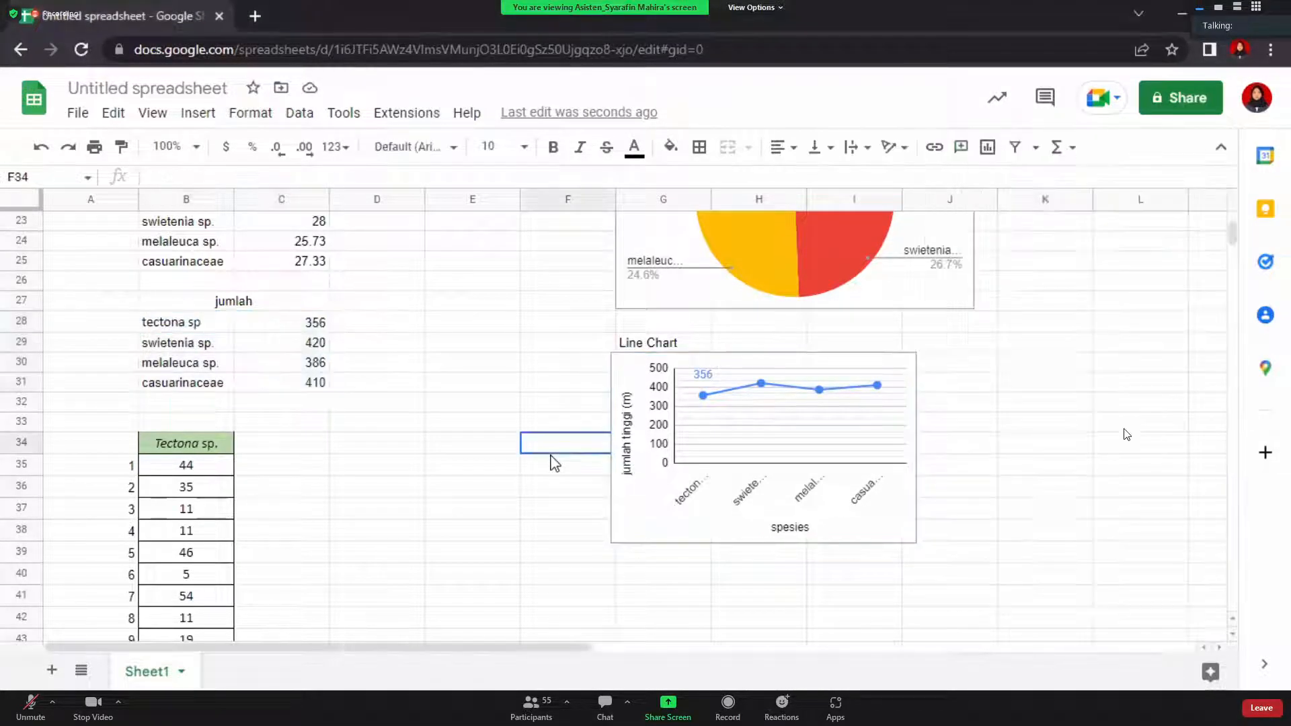